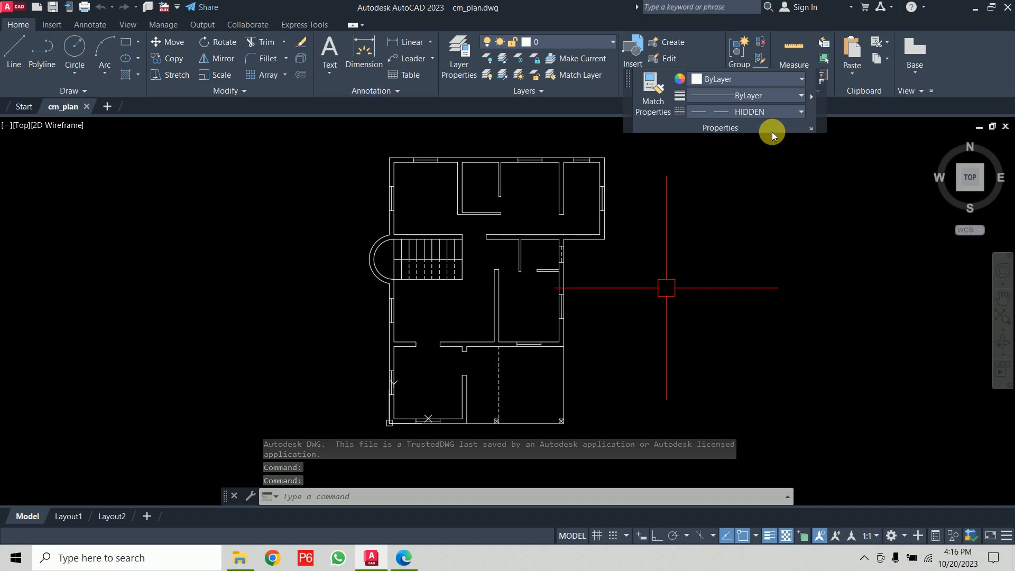
- Return the floating properties panel to its docked place in the ribbon
click(821, 74)
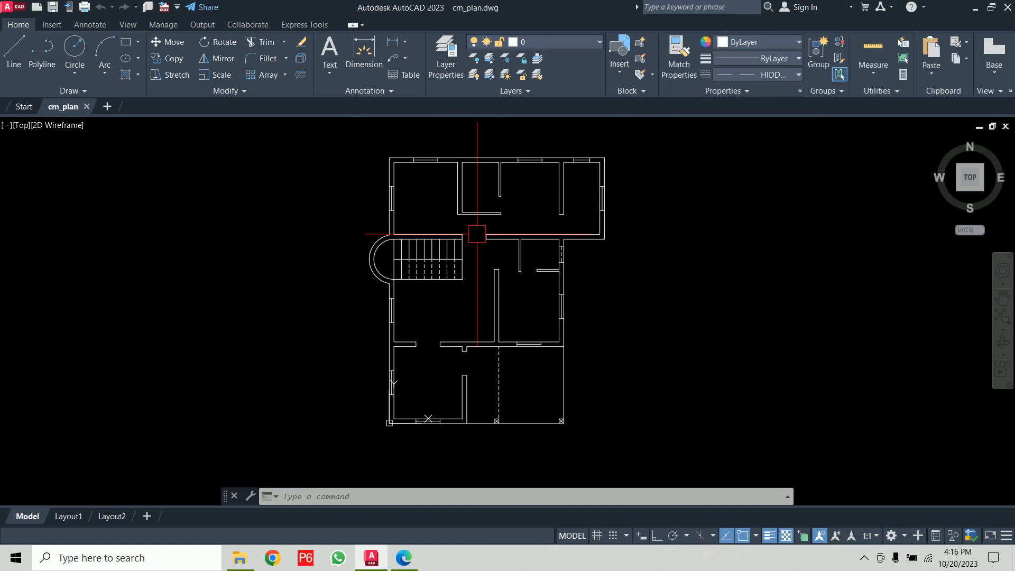
- Open the Civil WB 017 reference image from the Workbook's Civil WB folder and zoom into its dimensioned plan
click(234, 557)
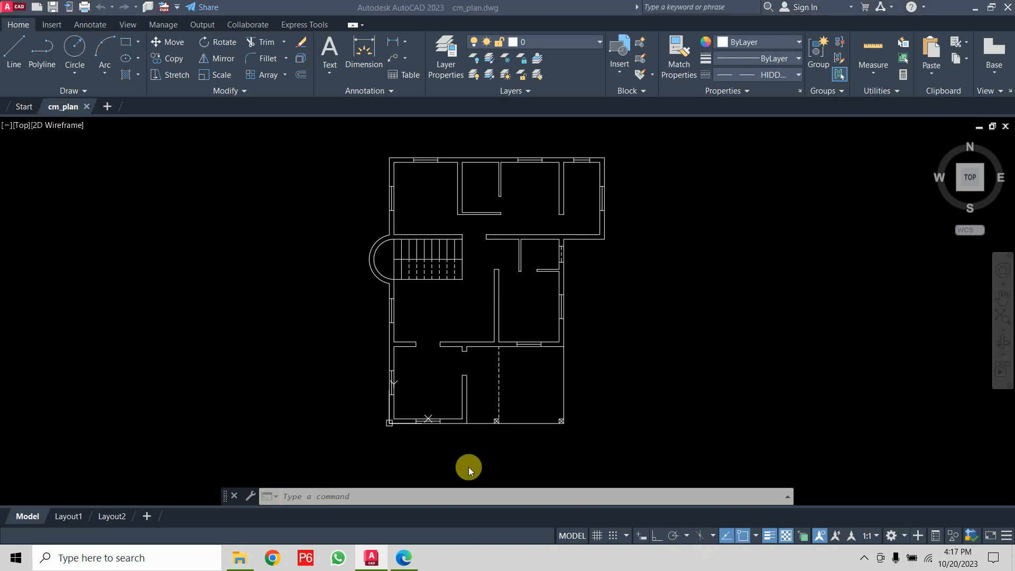
double_click(163, 225)
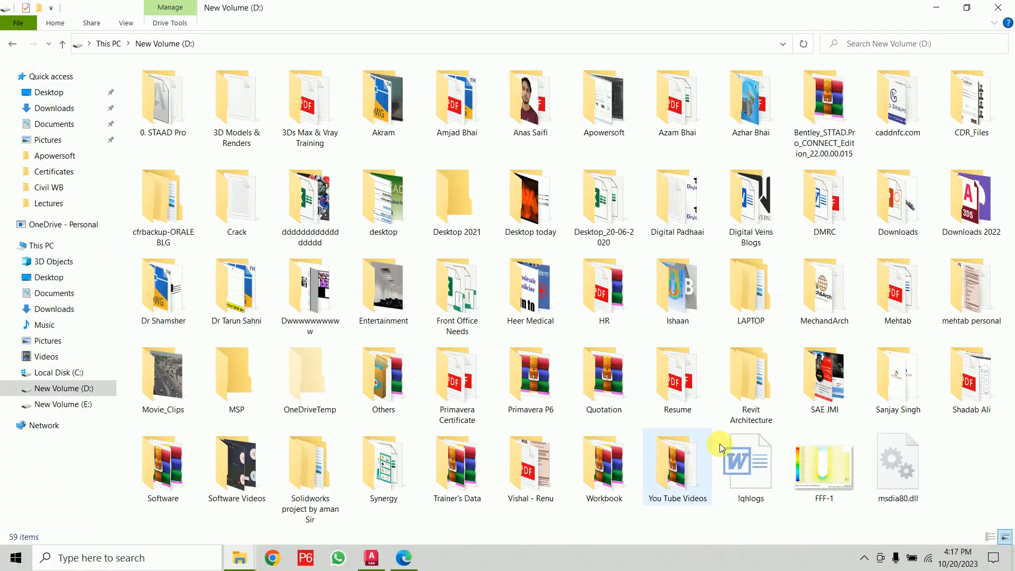
double_click(612, 503)
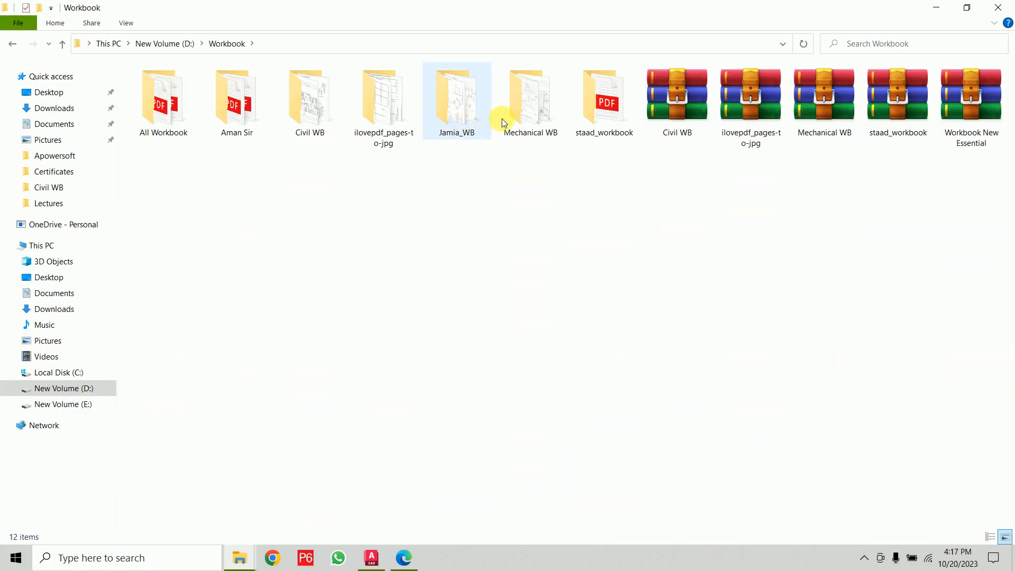
double_click(305, 133)
double_click(458, 171)
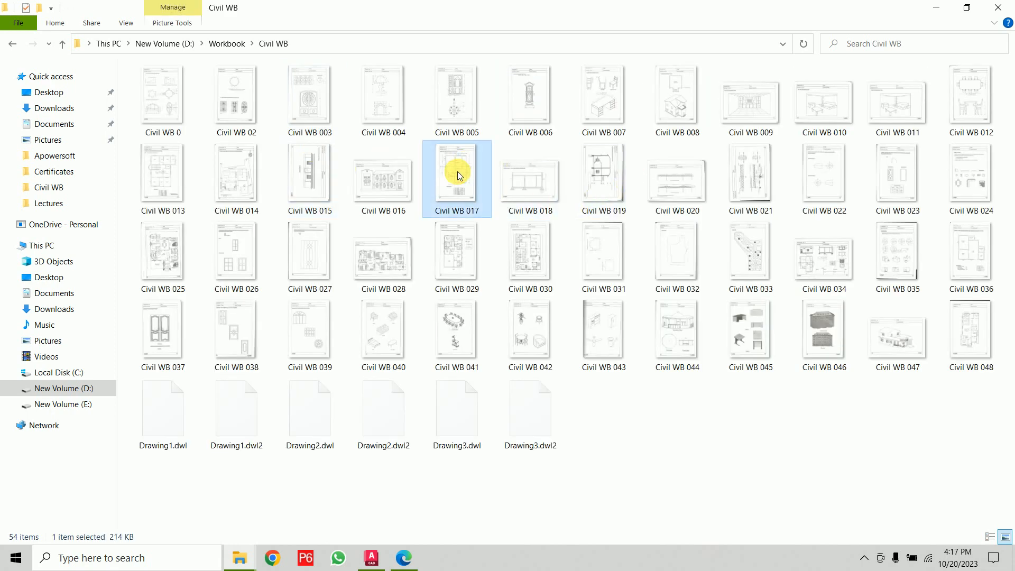
ctrl+scroll(512, 250, up, 5)
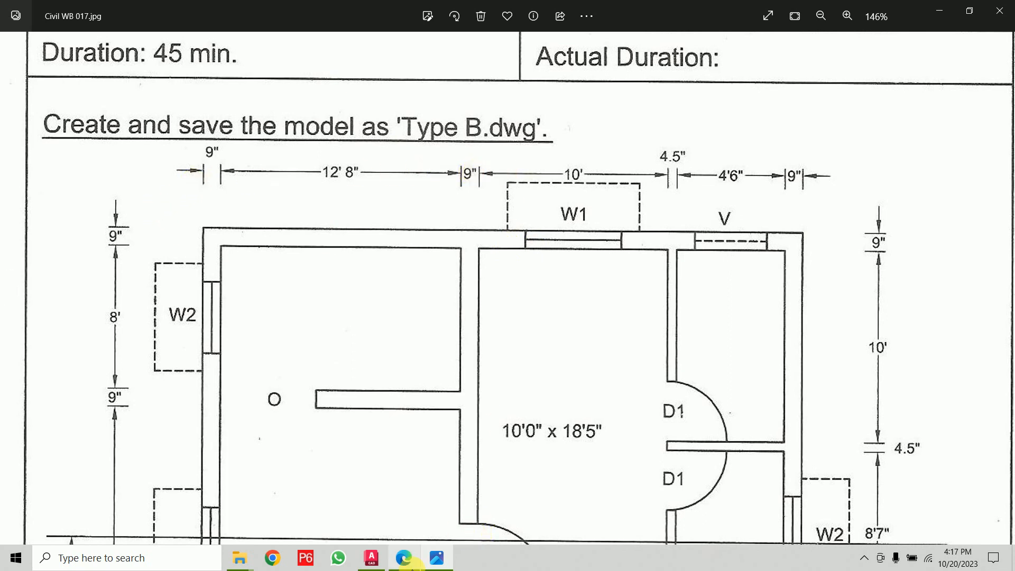
- Switch back to the drawing, zoom into the upper rooms, and browse the list of dimension types
click(387, 565)
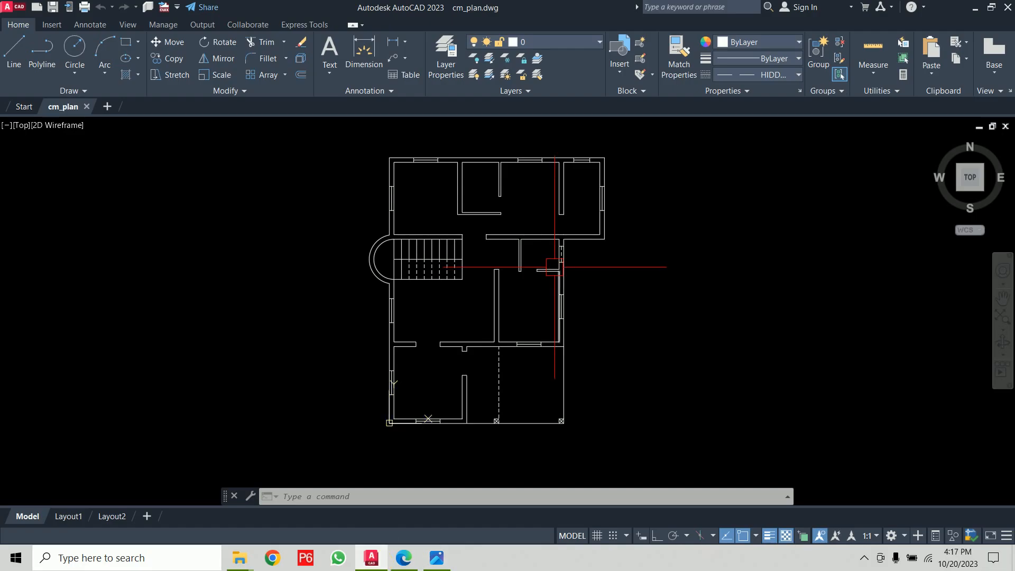
scroll(463, 288, up, 5)
scroll(463, 288, up, 2)
middle_drag(463, 277, 438, 324)
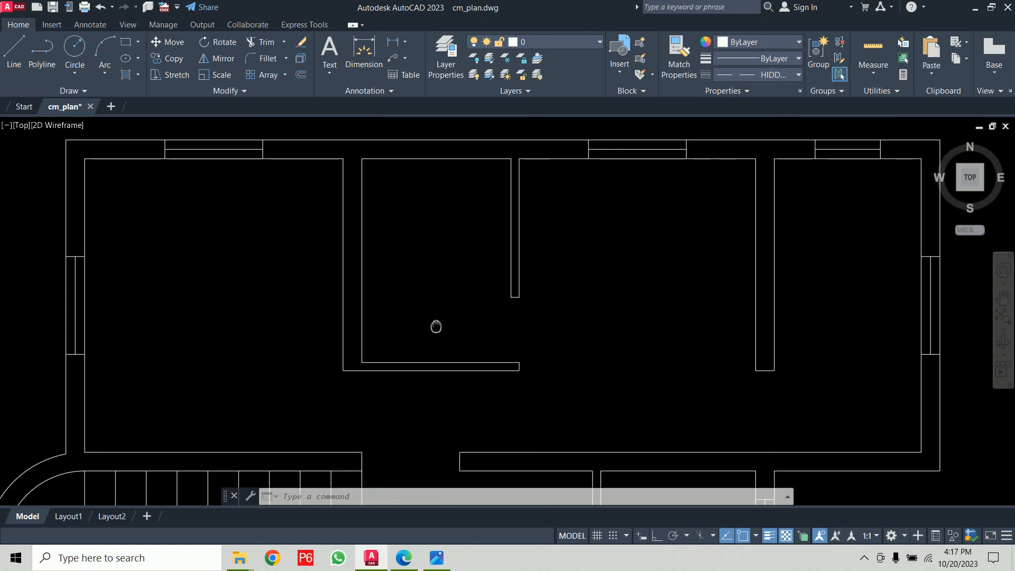
scroll(431, 325, down, 2)
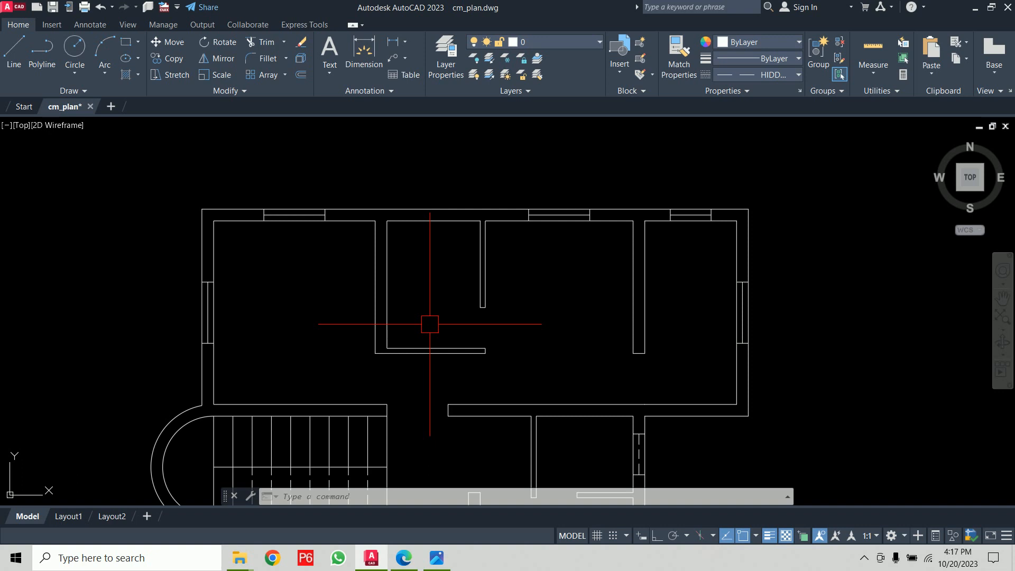
click(405, 41)
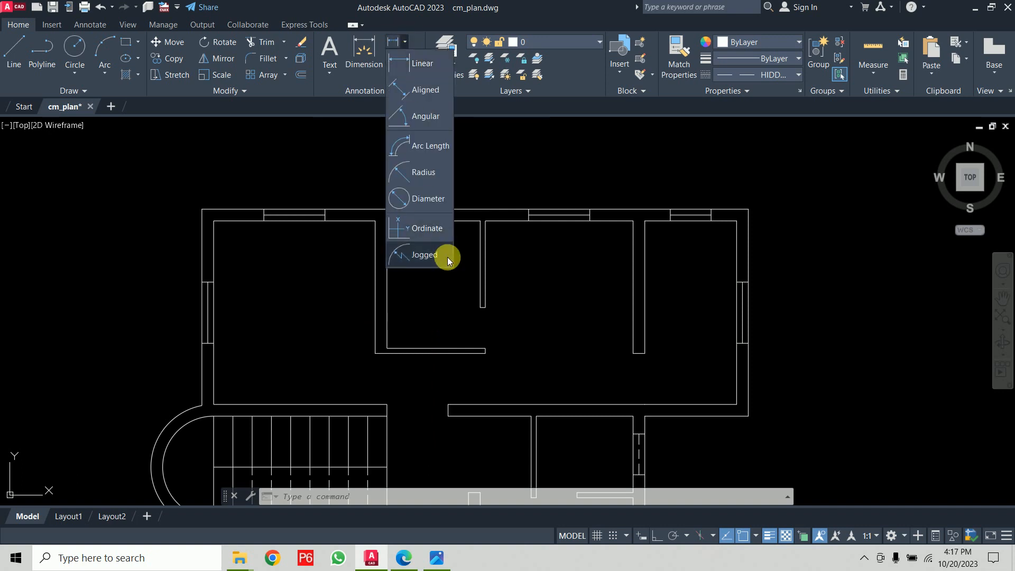
click(514, 159)
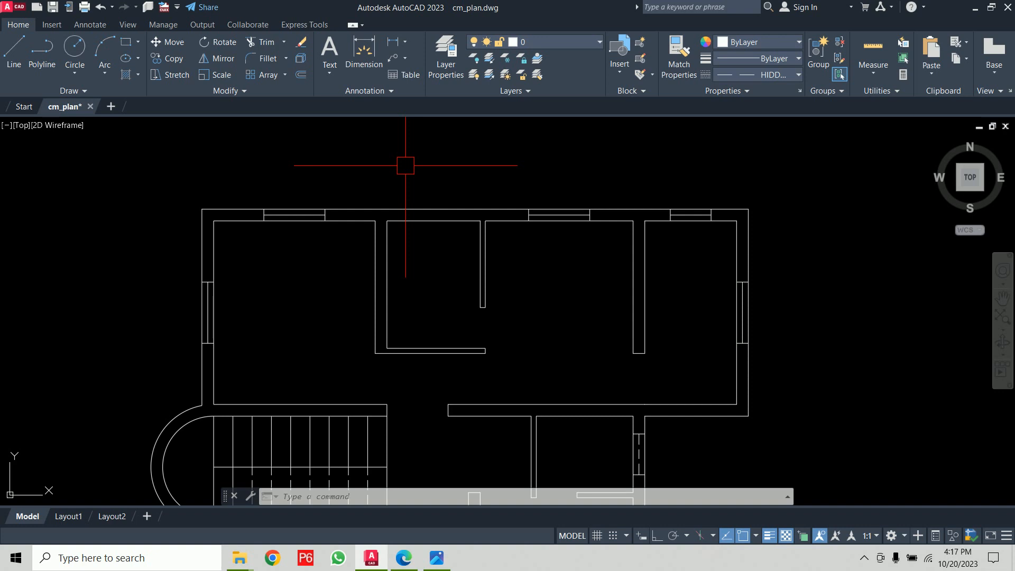
- In the AutoCAD Class PDF, underline the Linear and Aligned dimension commands and sketch a horizontal and a vertical line
click(405, 557)
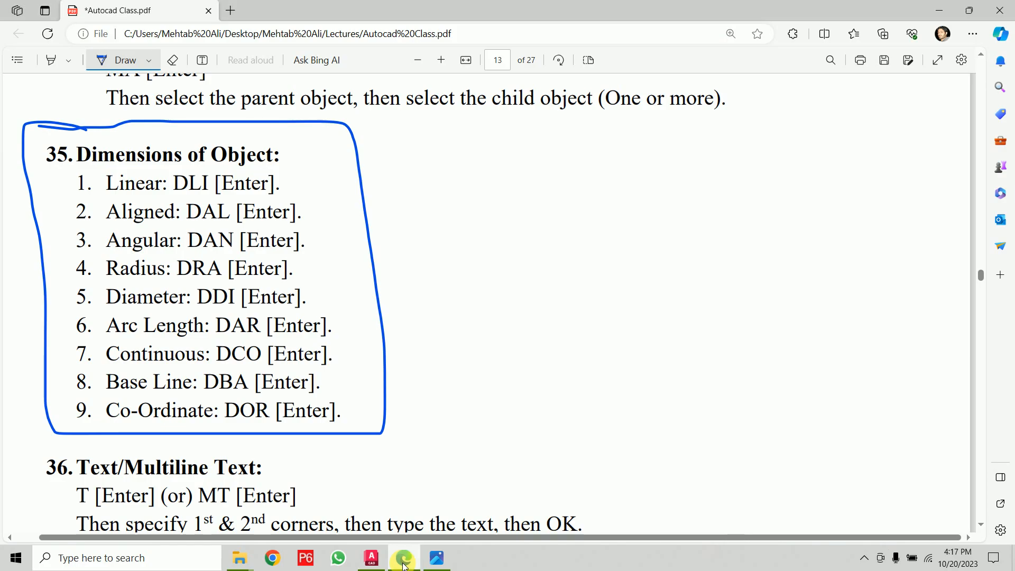
drag(106, 195, 172, 193)
drag(395, 175, 501, 170)
drag(543, 132, 546, 184)
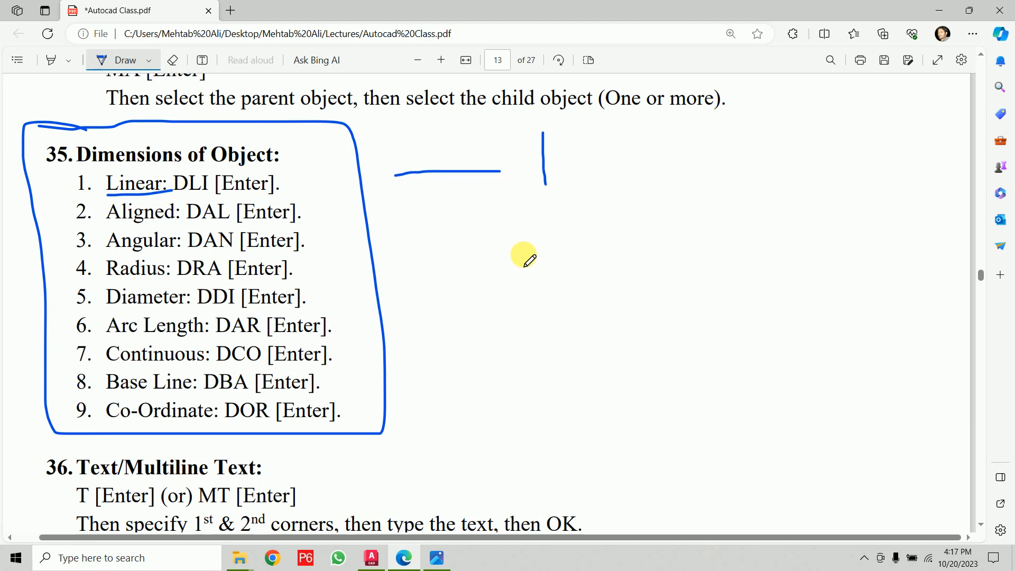
drag(180, 224, 287, 226)
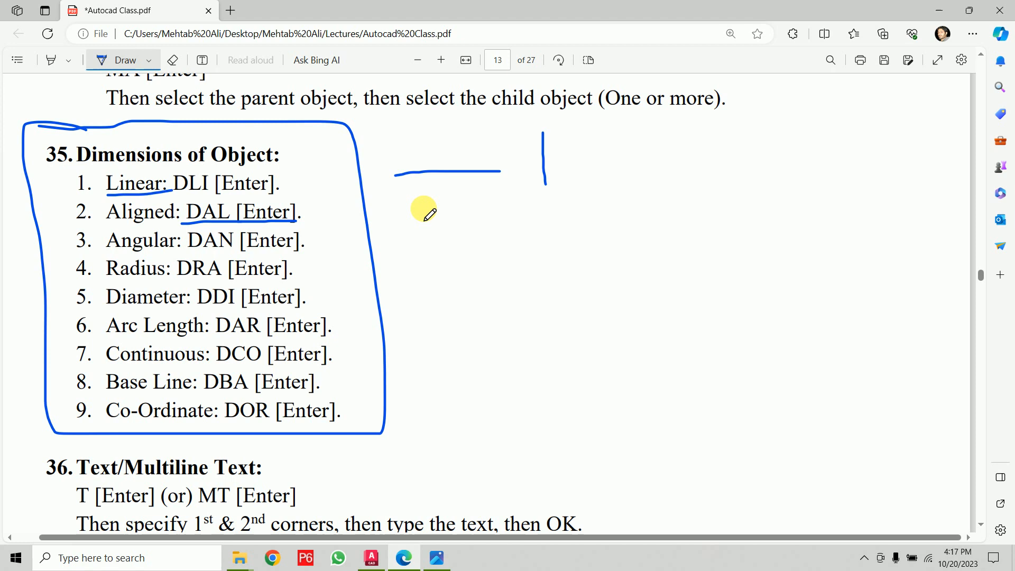
drag(122, 226, 199, 223)
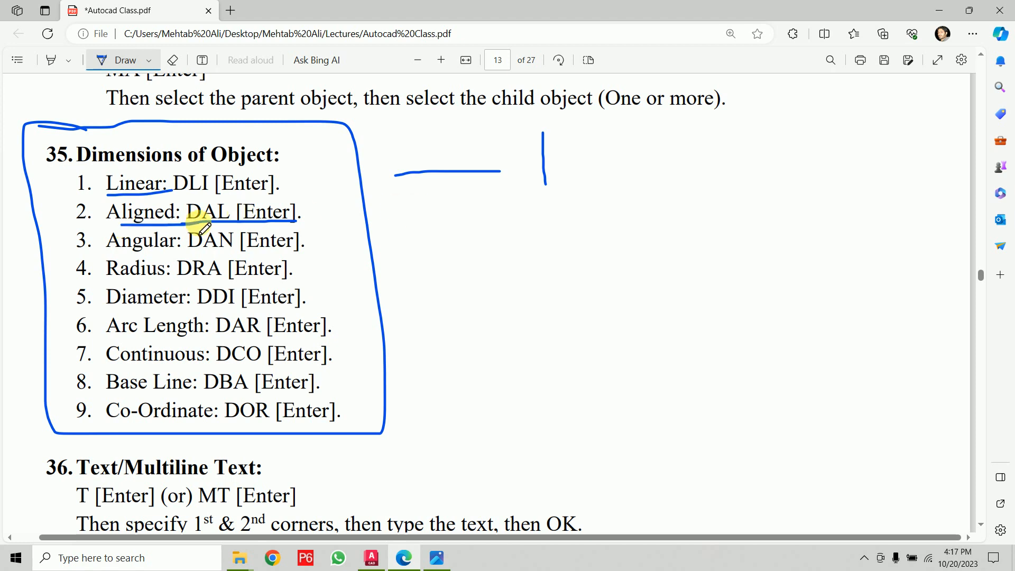
- Sketch aligned, linear and vertical dimension arrows beside the list, then underline Co-Ordinate and bracket the remaining items
drag(429, 217, 660, 167)
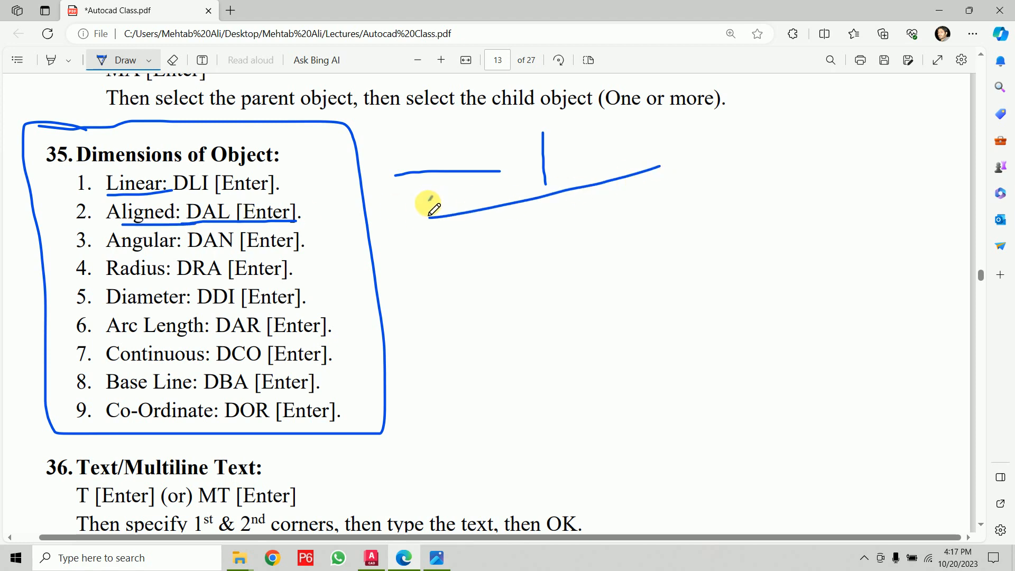
mouse_move(435, 211)
mouse_down()
mouse_move(654, 159)
mouse_move(626, 171)
mouse_up()
drag(429, 221, 429, 243)
click(662, 172)
drag(661, 185, 665, 239)
mouse_move(431, 247)
mouse_down()
mouse_move(657, 226)
mouse_move(645, 245)
mouse_up()
drag(669, 163, 719, 160)
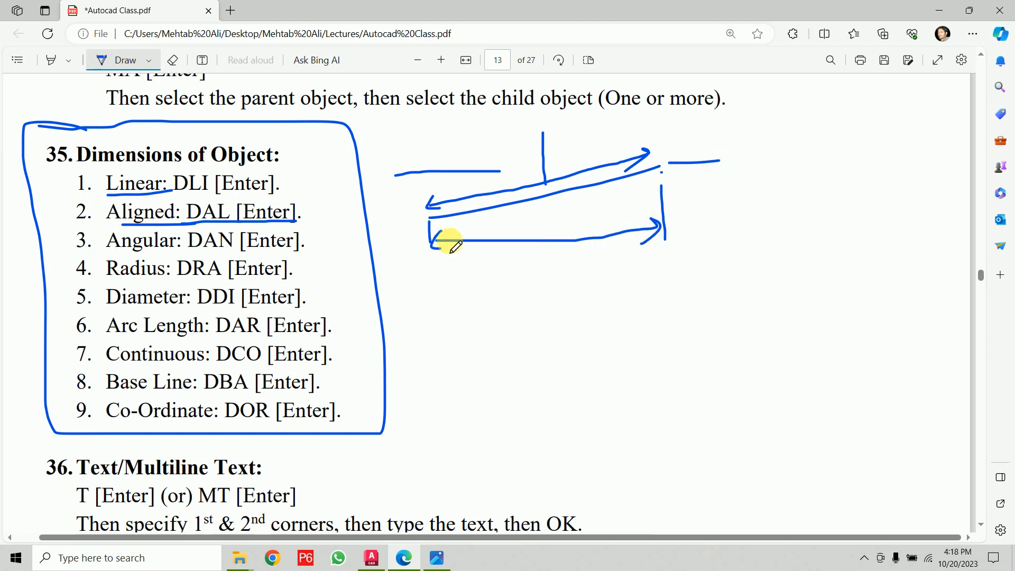
drag(685, 216, 718, 212)
mouse_move(702, 165)
mouse_down()
mouse_move(704, 219)
mouse_move(717, 191)
mouse_move(708, 175)
mouse_up()
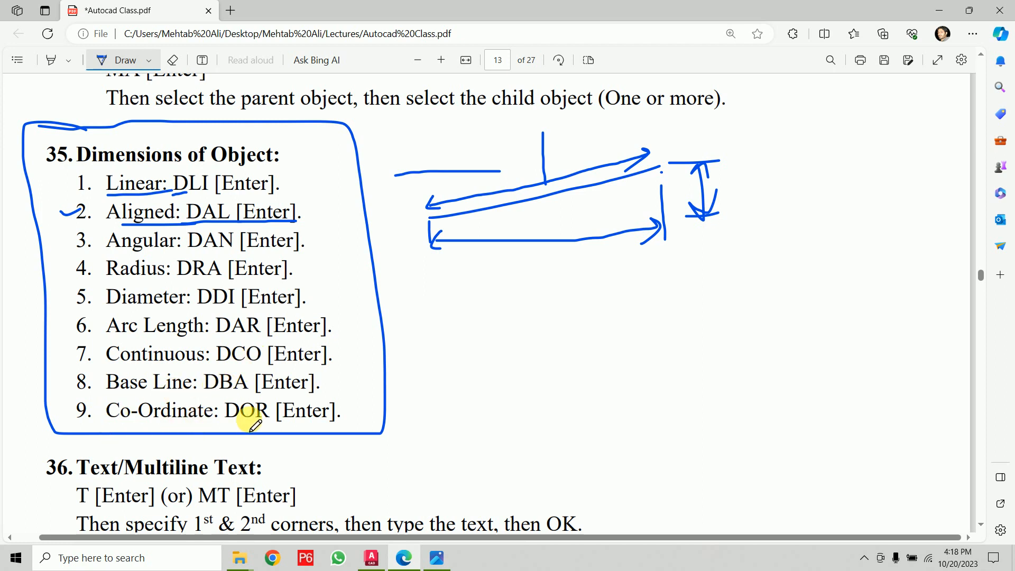
drag(110, 426, 299, 417)
mouse_move(275, 171)
mouse_down()
mouse_move(302, 199)
mouse_move(340, 340)
mouse_move(341, 388)
mouse_move(320, 393)
mouse_up()
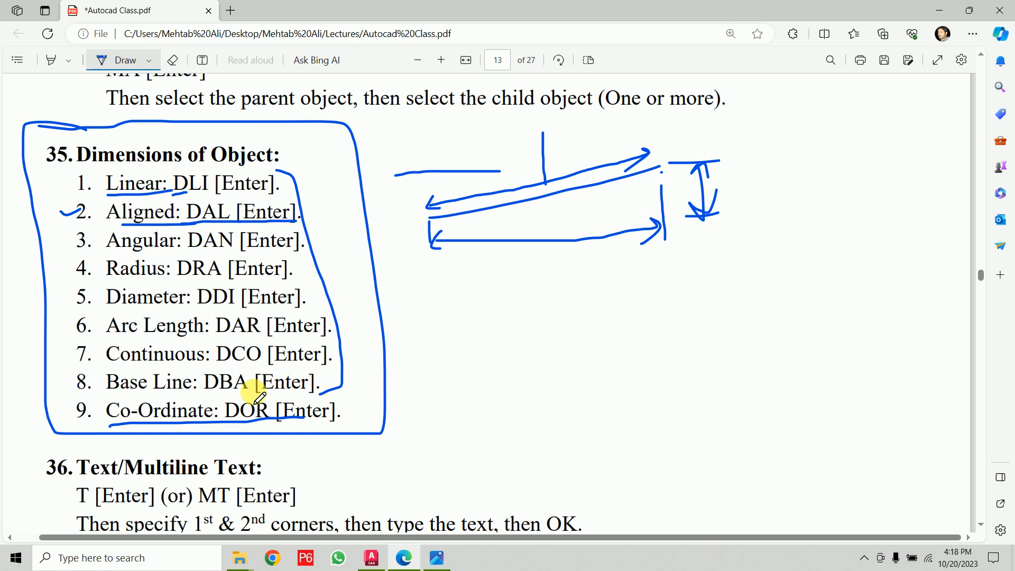
- Return to the drawing and add a linear dimension across the top-left room's inner width
click(372, 559)
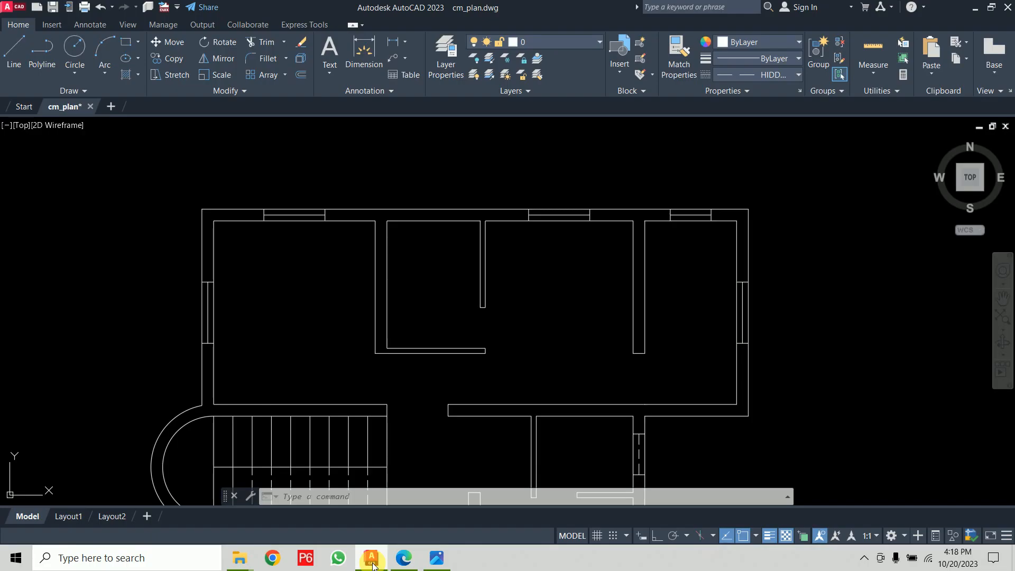
scroll(267, 251, up, 2)
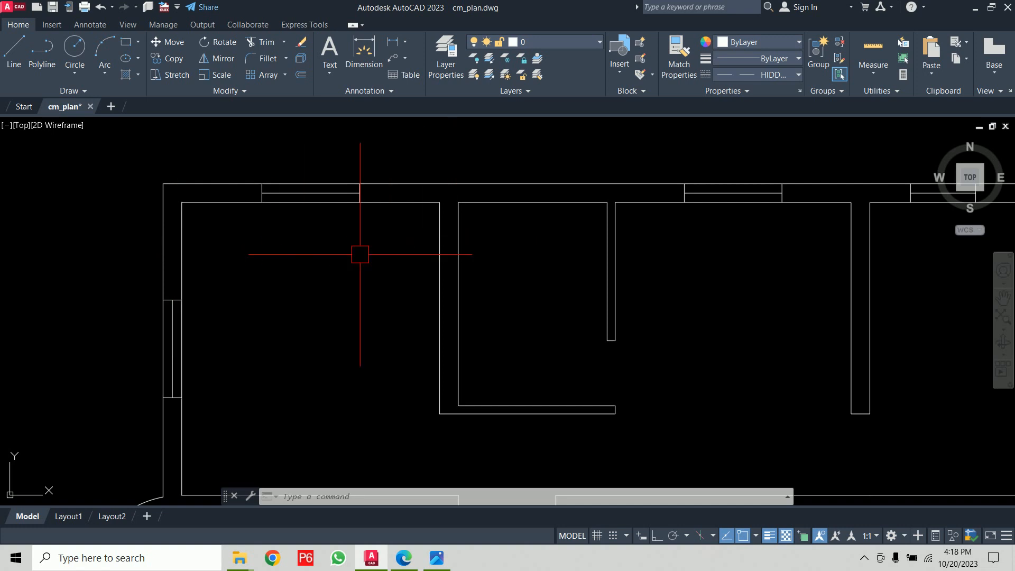
key(Return)
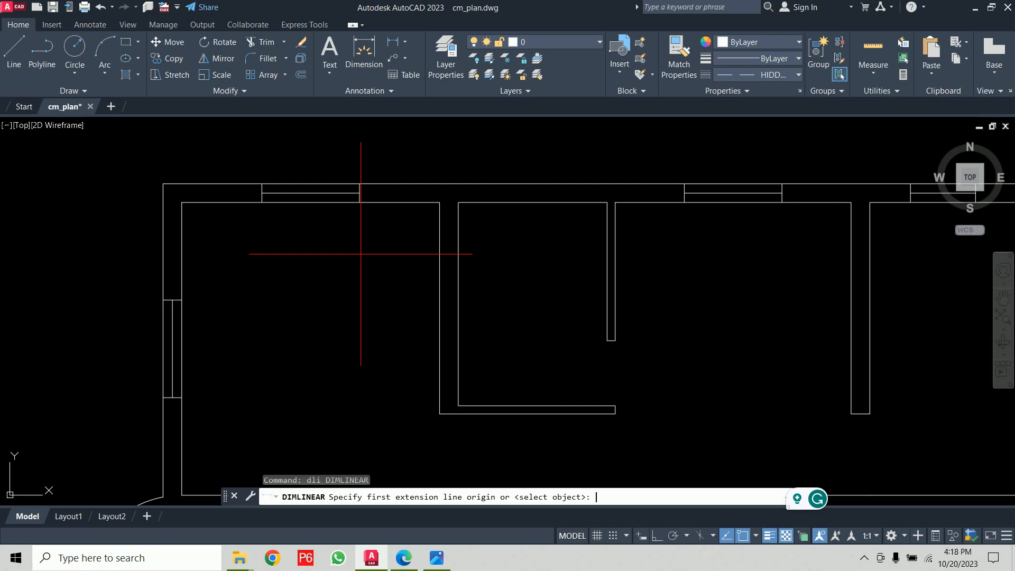
click(186, 207)
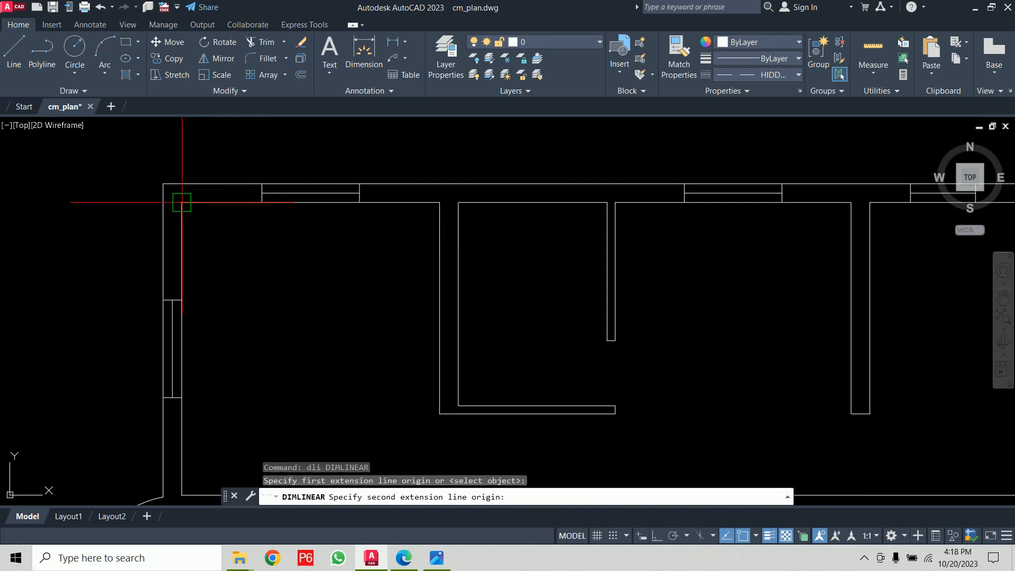
click(439, 202)
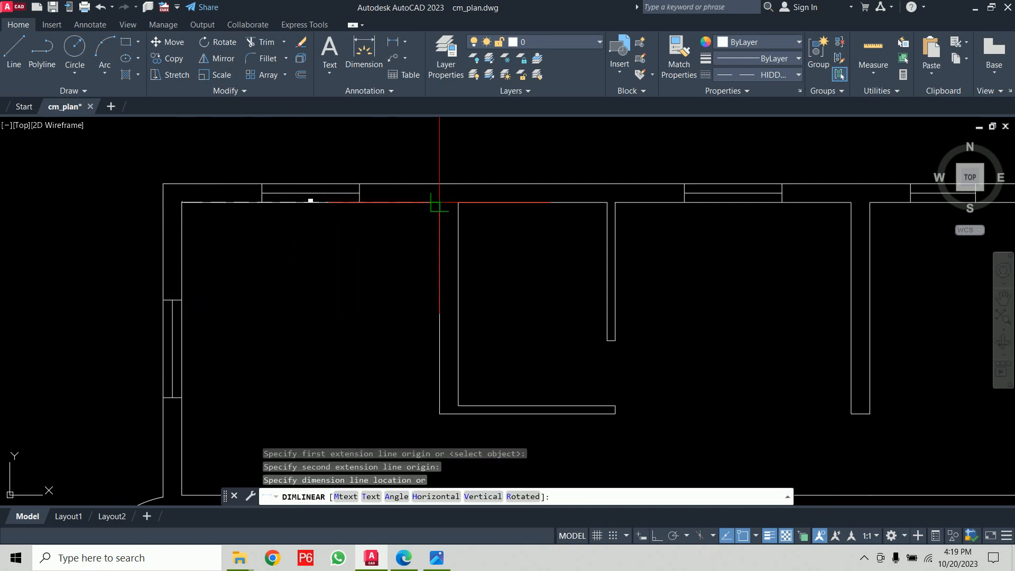
click(360, 236)
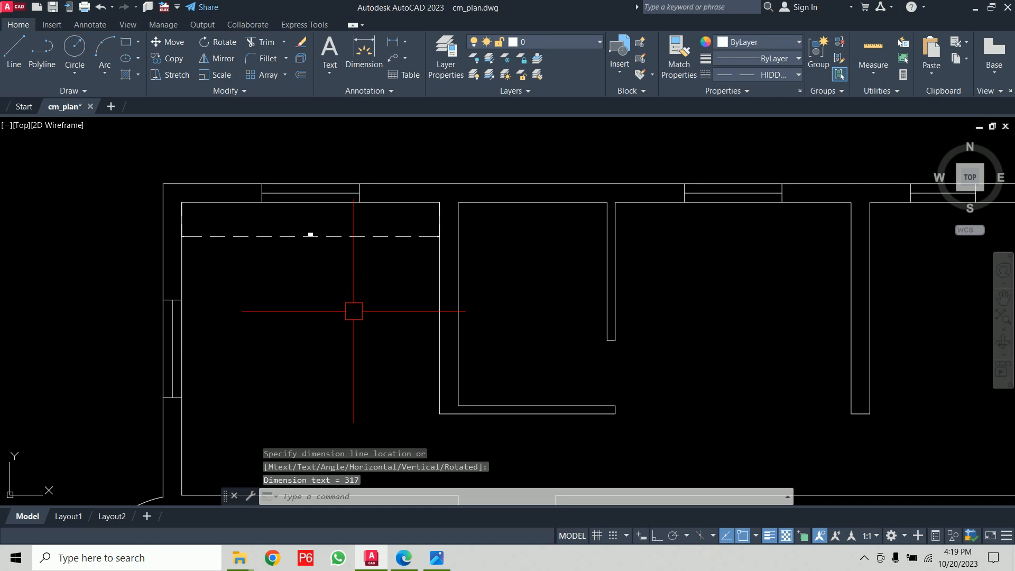
- Erase the dashed dimension and set the current linetype to ByLayer
scroll(274, 241, up, 2)
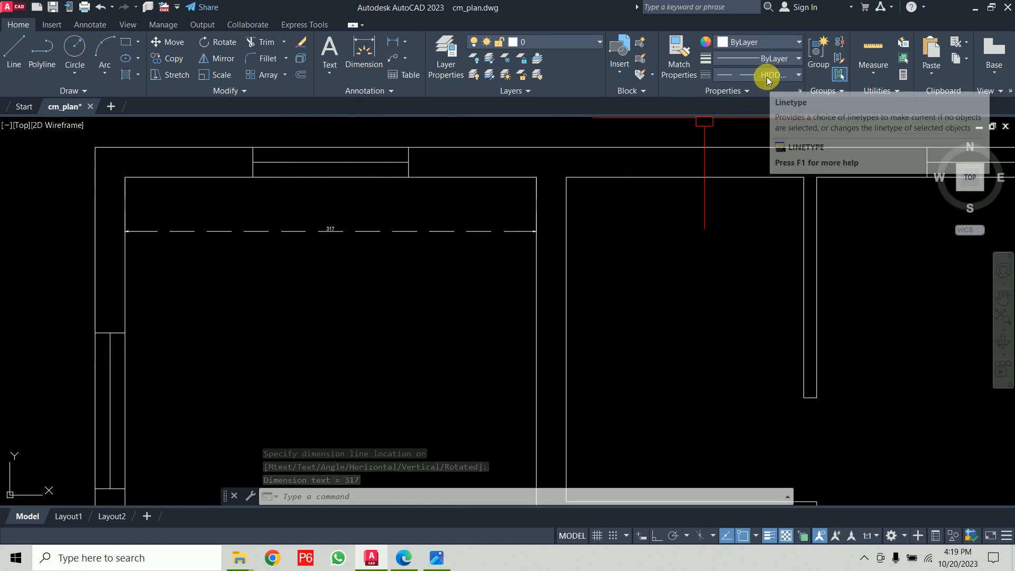
click(396, 233)
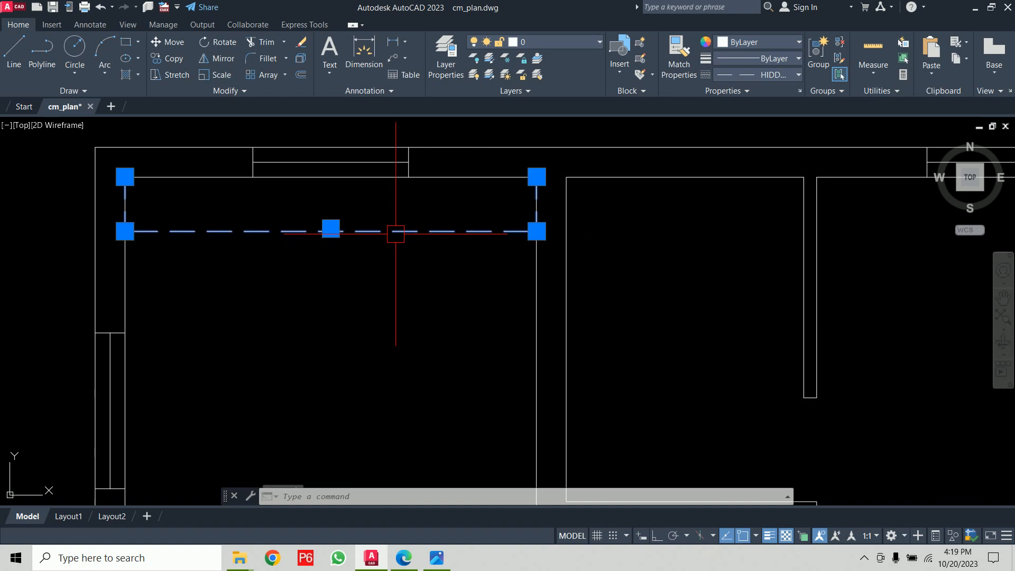
key(Delete)
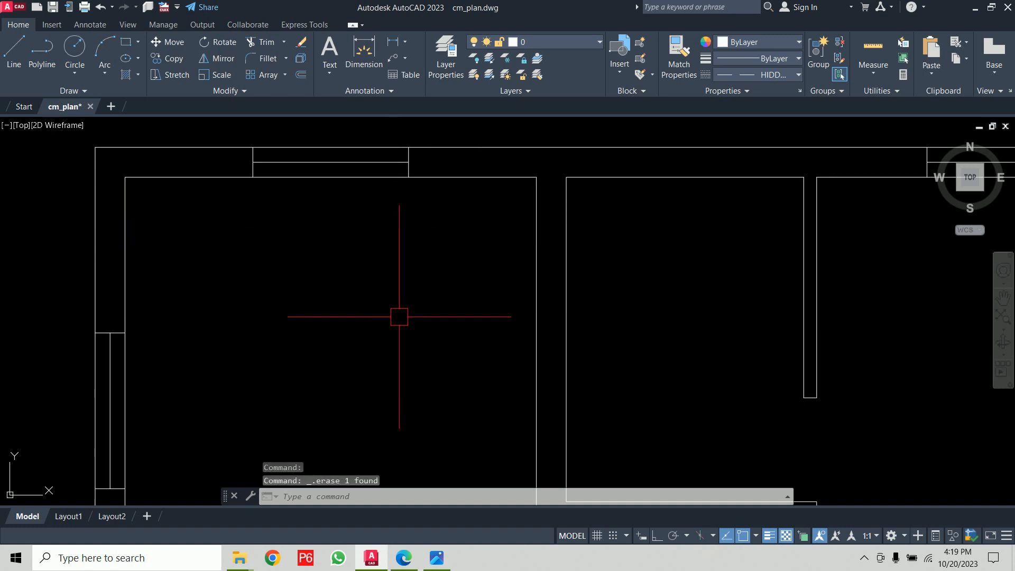
click(778, 76)
click(767, 89)
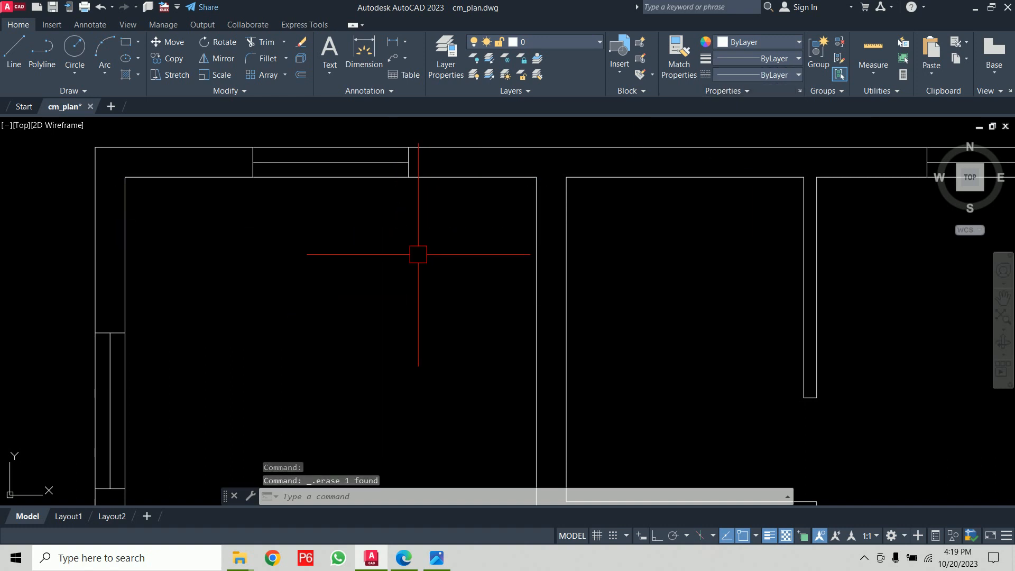
- Run DLI and dimension the top-left room's inner width between its upper wall corners, placing it just below the wall
text(dli)
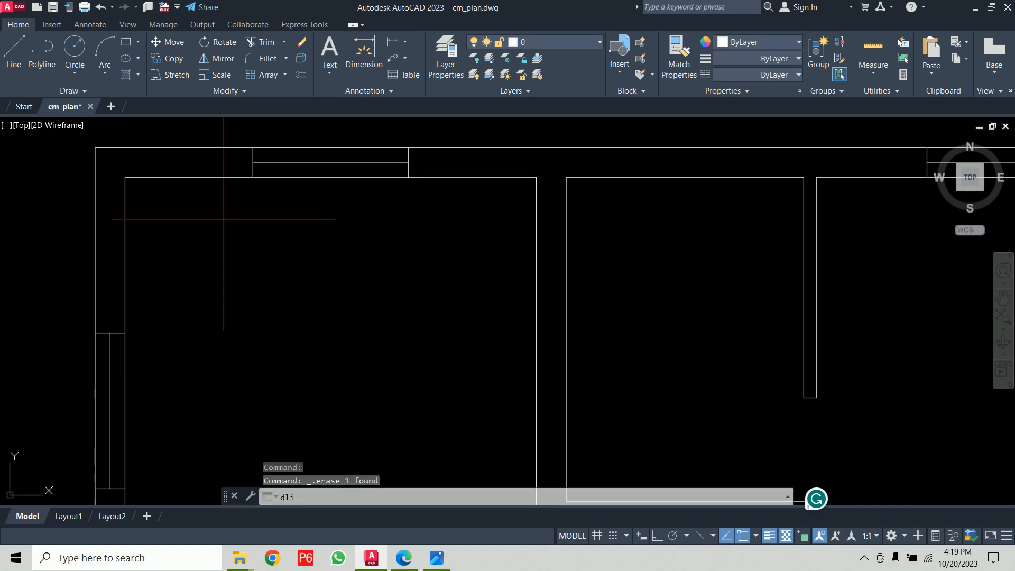
key(Return)
click(127, 177)
click(537, 177)
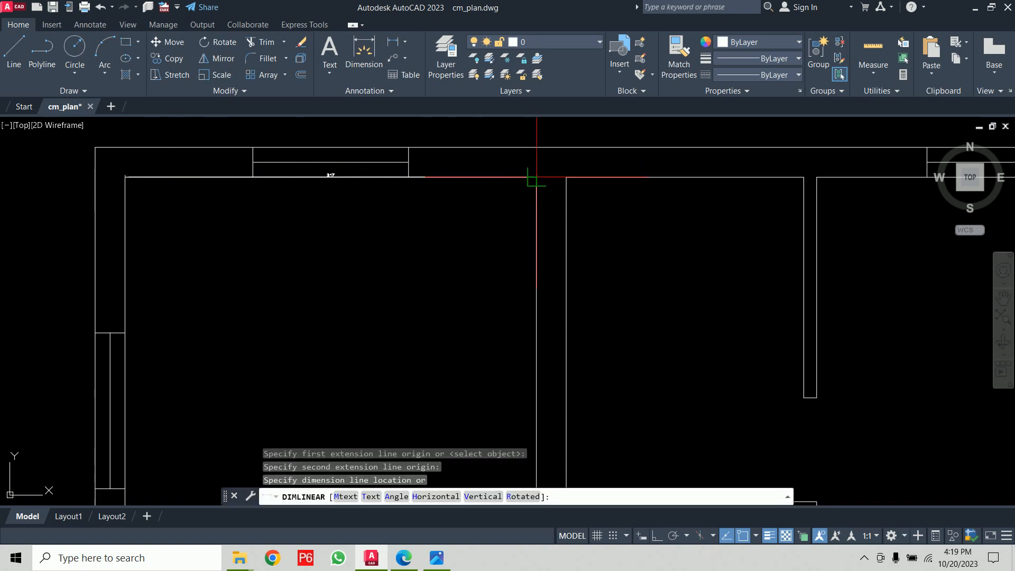
click(402, 205)
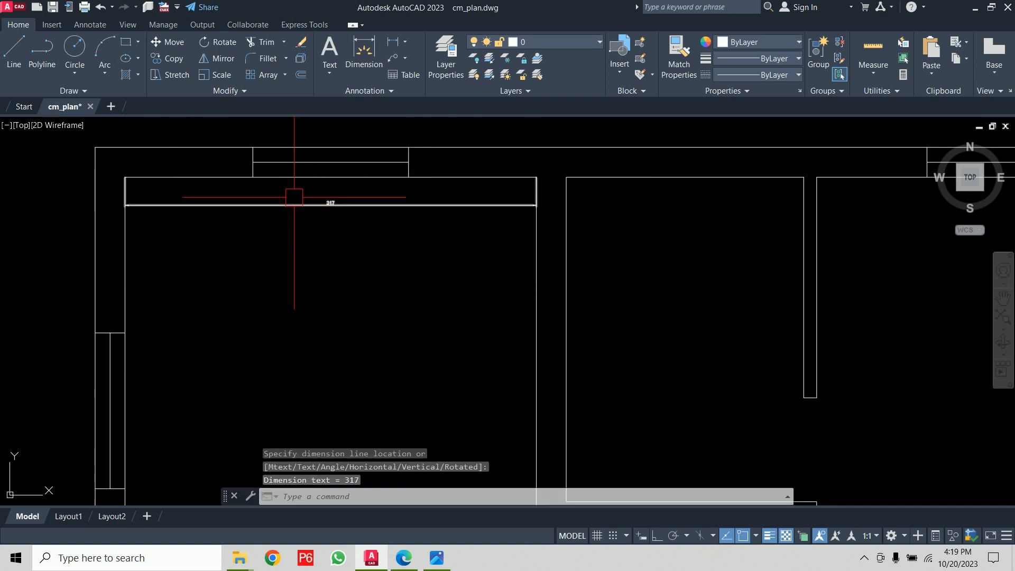
- Zoom and pan around the plan to inspect the new dimension's text
scroll(293, 196, up, 5)
scroll(318, 201, down, 3)
mouse_move(315, 186)
middle_down()
mouse_move(674, 259)
mouse_move(154, 254)
mouse_move(392, 214)
middle_up()
scroll(466, 239, down, 5)
scroll(430, 227, down, 4)
middle_drag(428, 223, 424, 212)
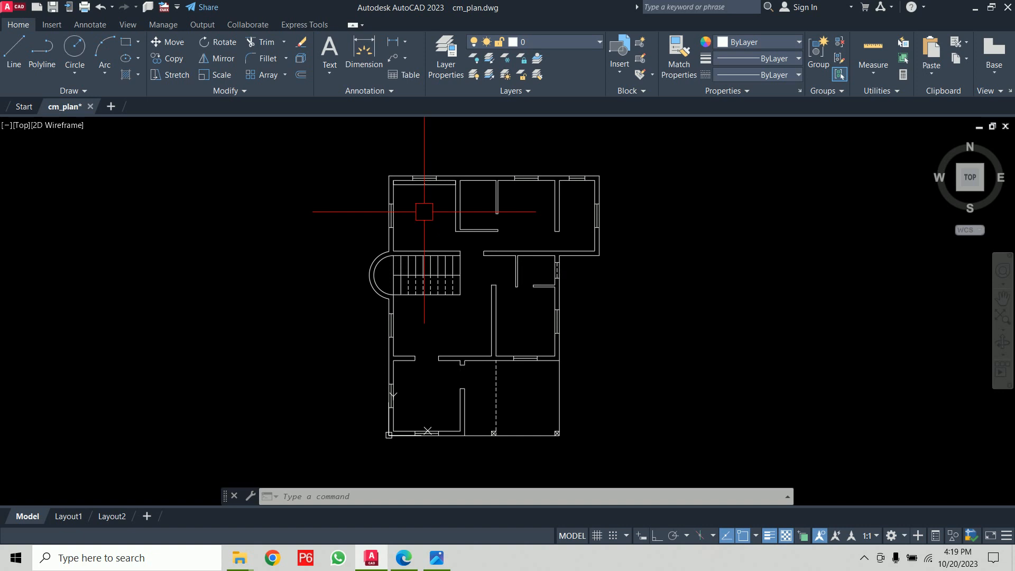
scroll(418, 195, up, 10)
middle_drag(415, 186, 307, 286)
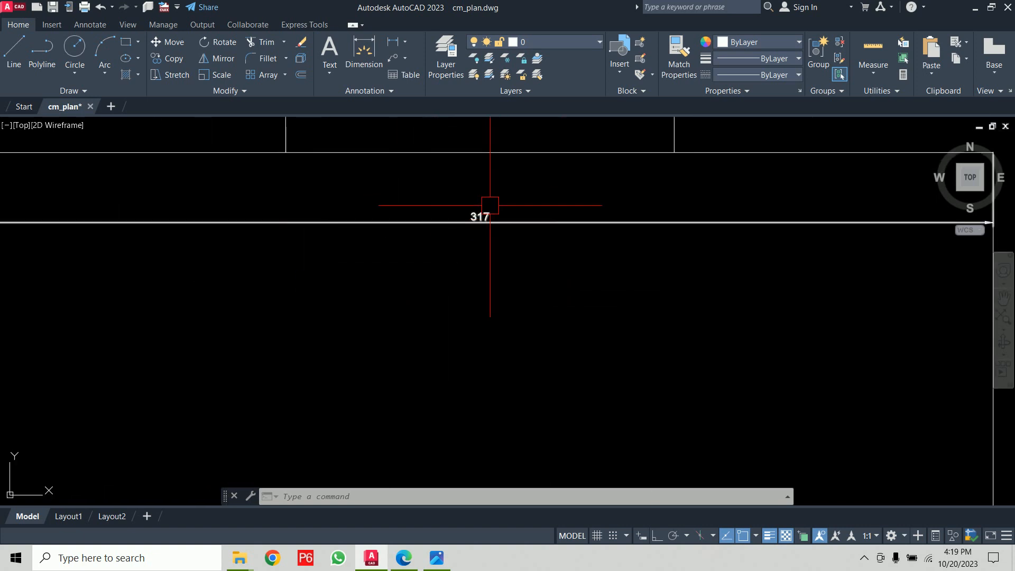
scroll(467, 290, down, 5)
middle_drag(467, 290, 433, 221)
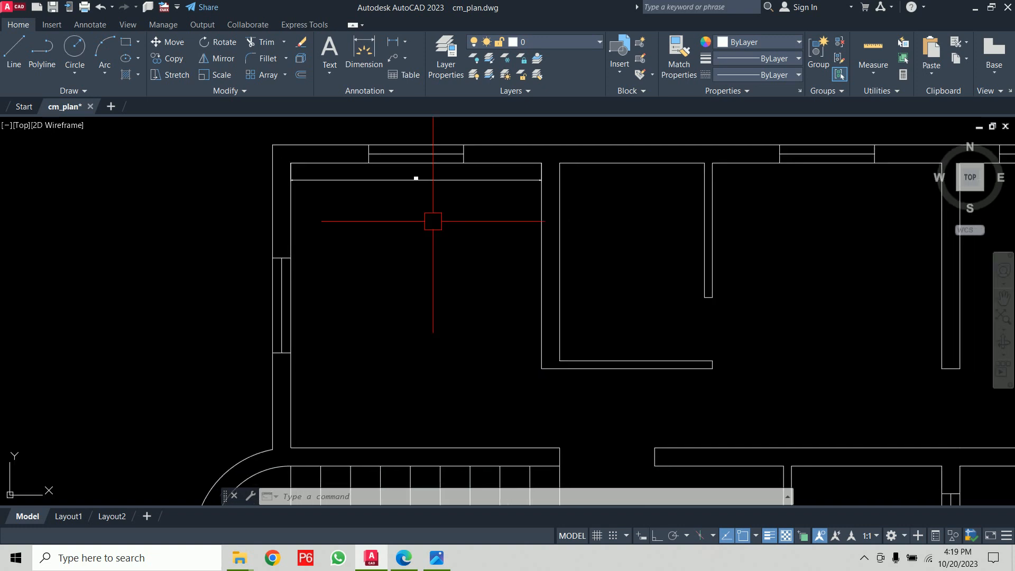
- Run DLI and dimension the top-left room's inner height along its left wall, from bottom corner to top corner
text(li)
key(Return)
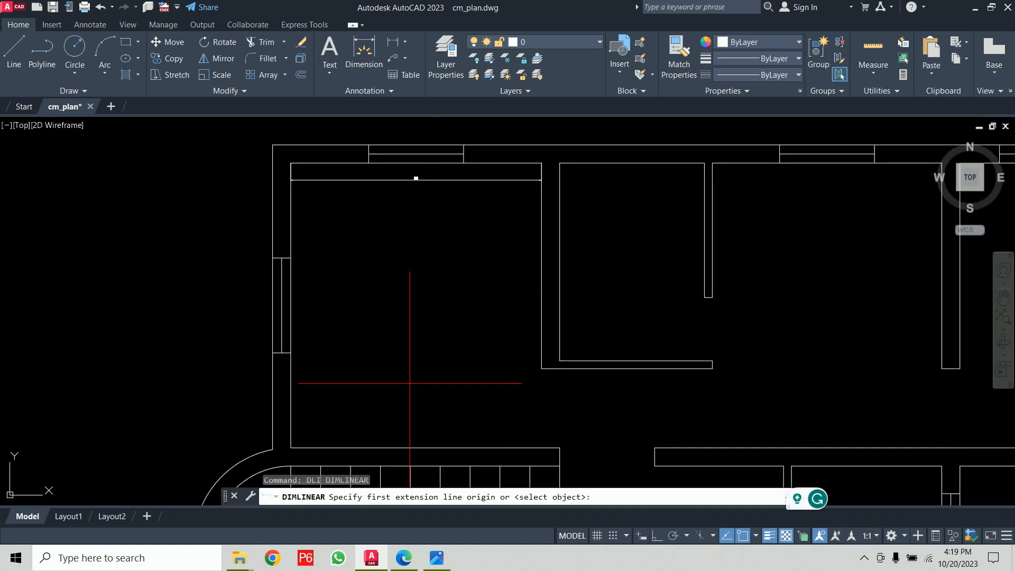
click(290, 448)
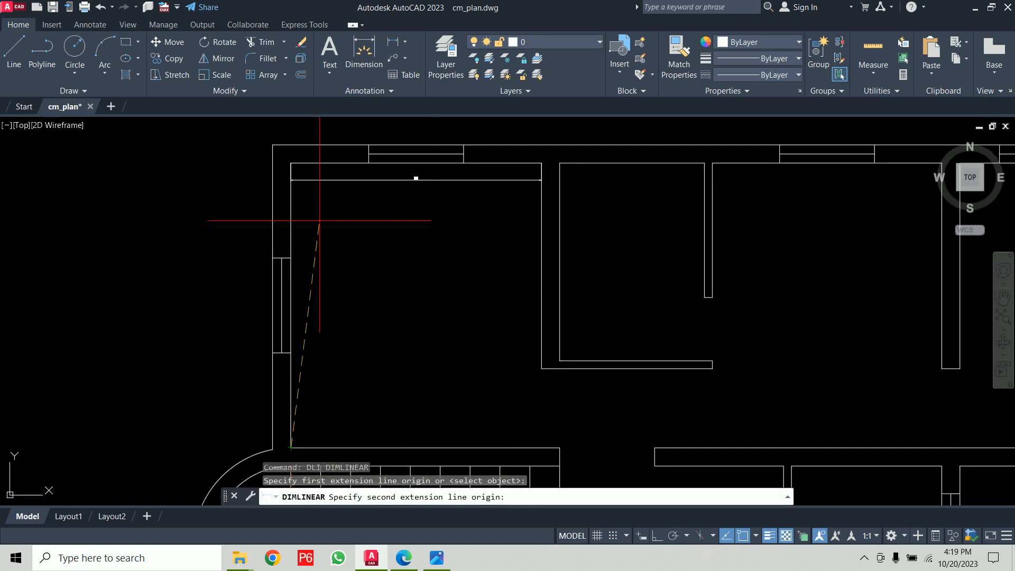
click(291, 164)
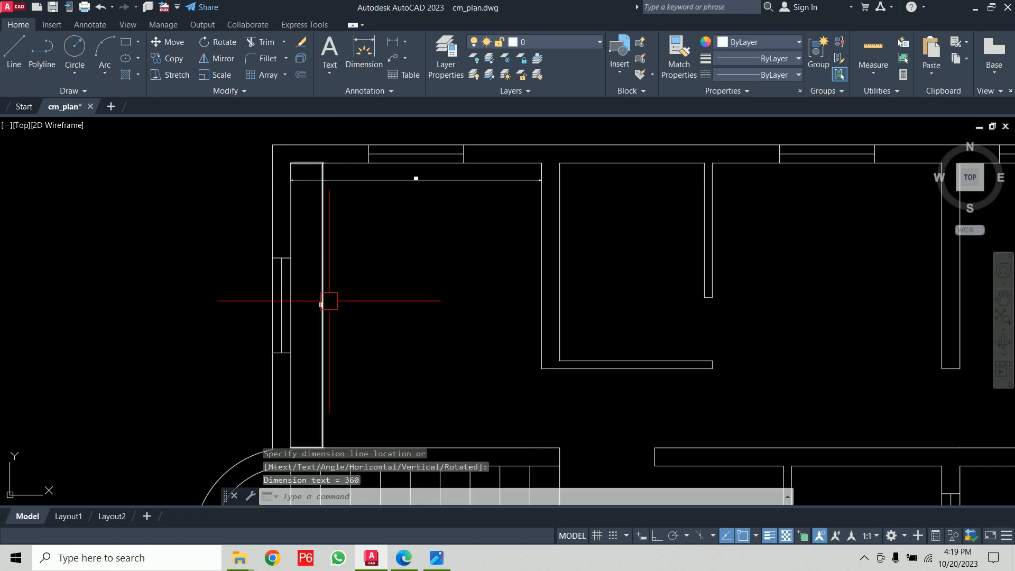
scroll(328, 300, up, 5)
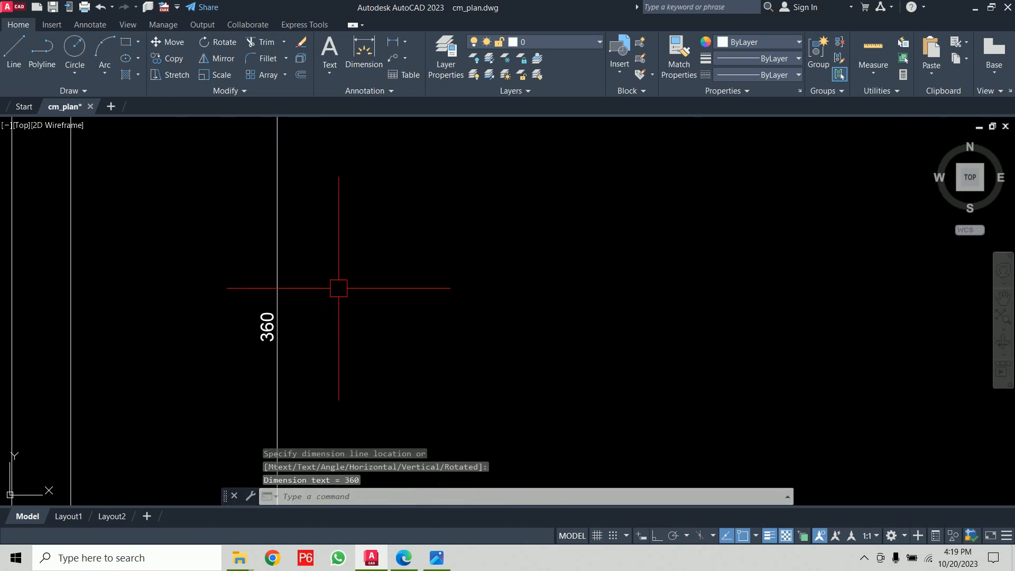
scroll(343, 288, down, 5)
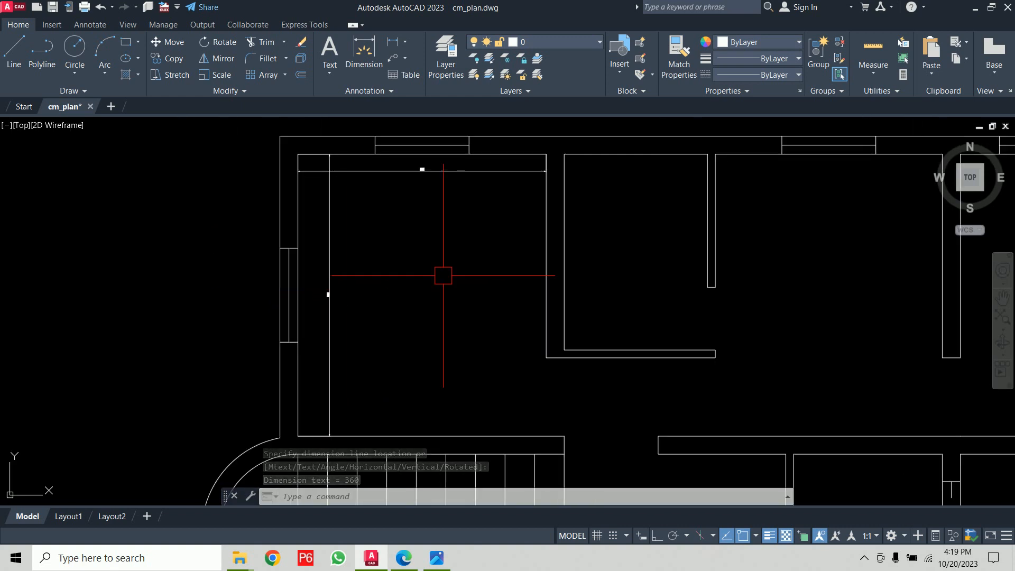
- Modify the ISO-25 dimension style, setting the arrow size to 10 and the text height to 10
text(d)
key(Return)
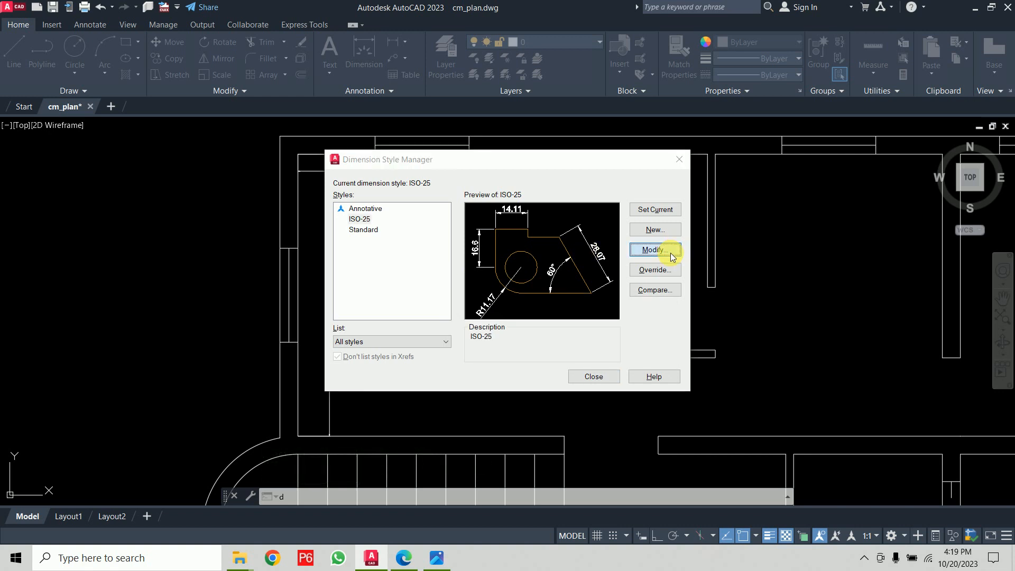
click(655, 249)
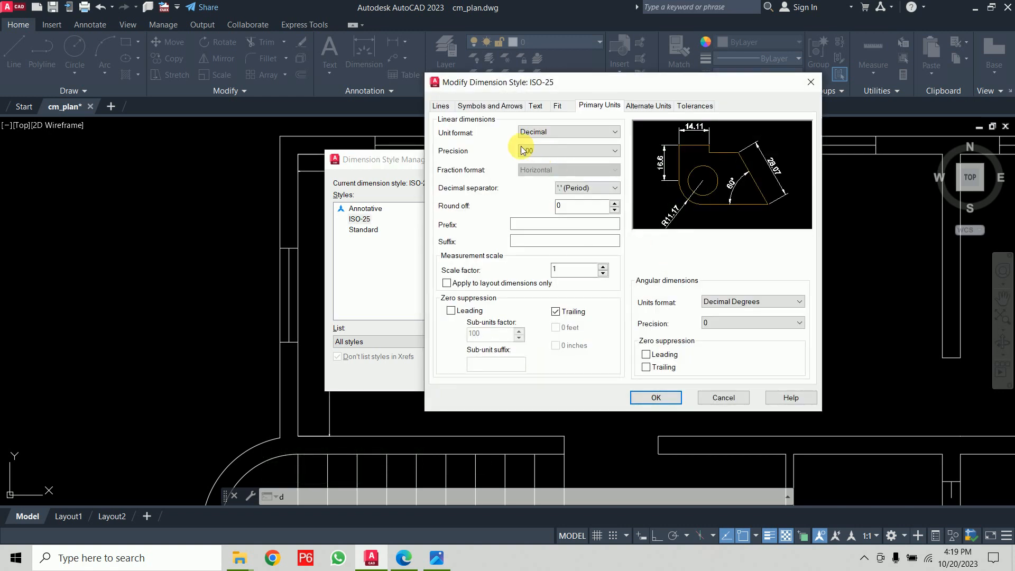
click(441, 106)
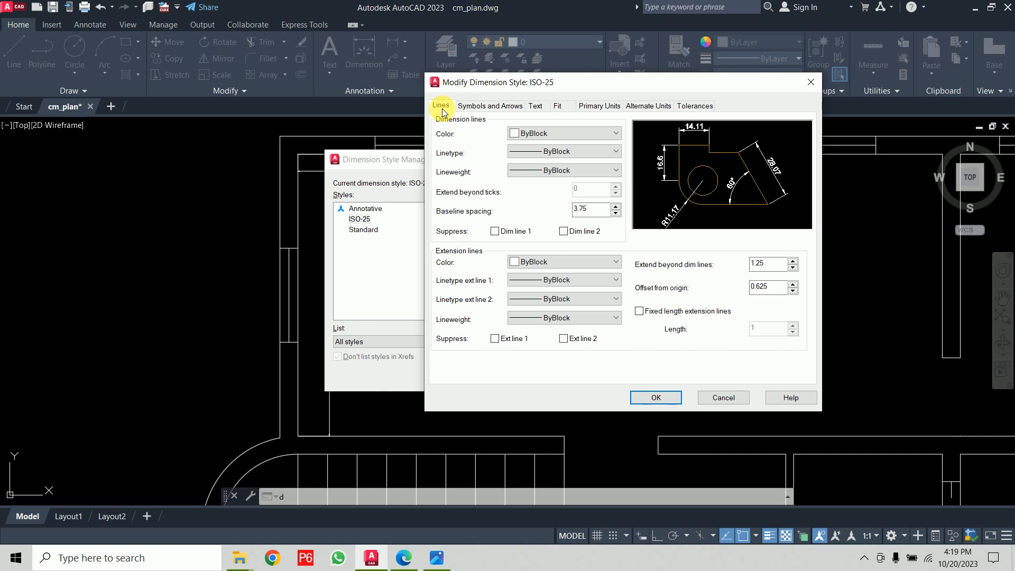
click(477, 109)
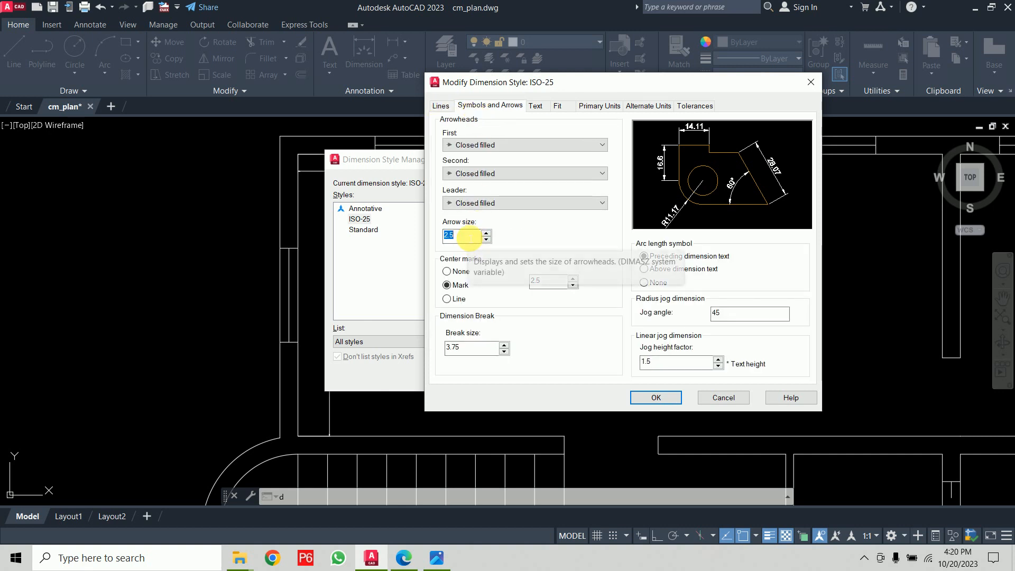
text(10)
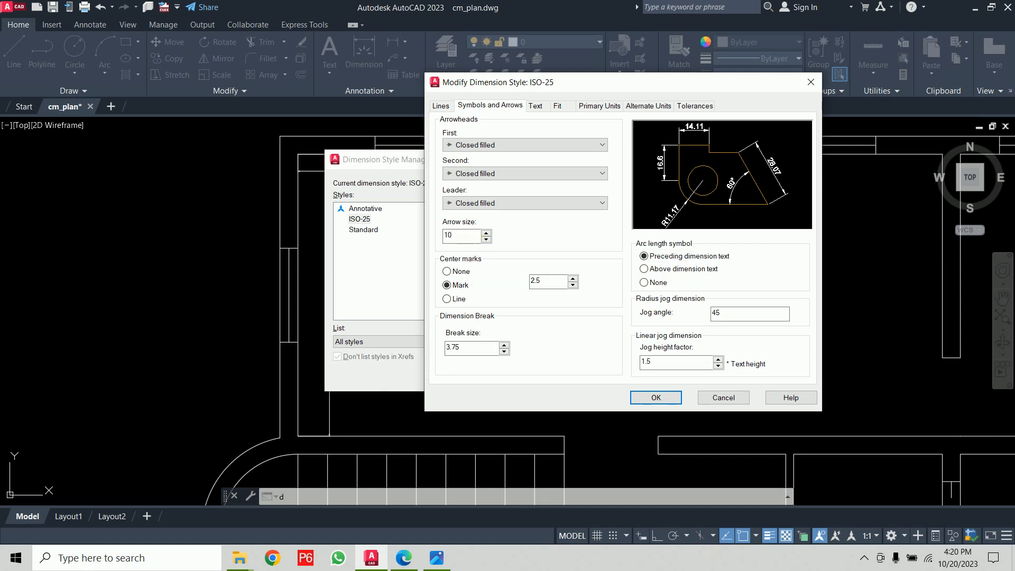
click(547, 109)
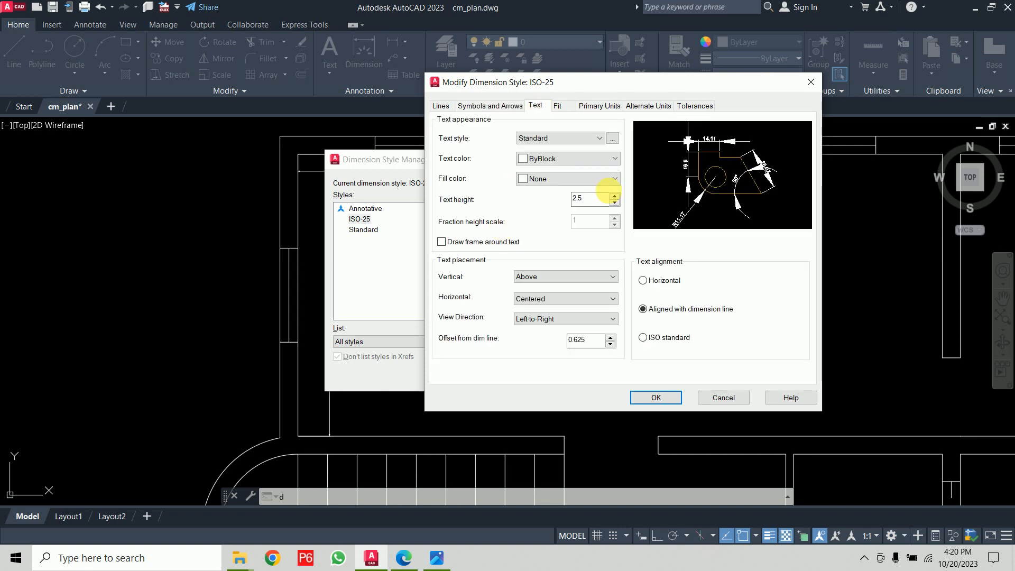
text(10)
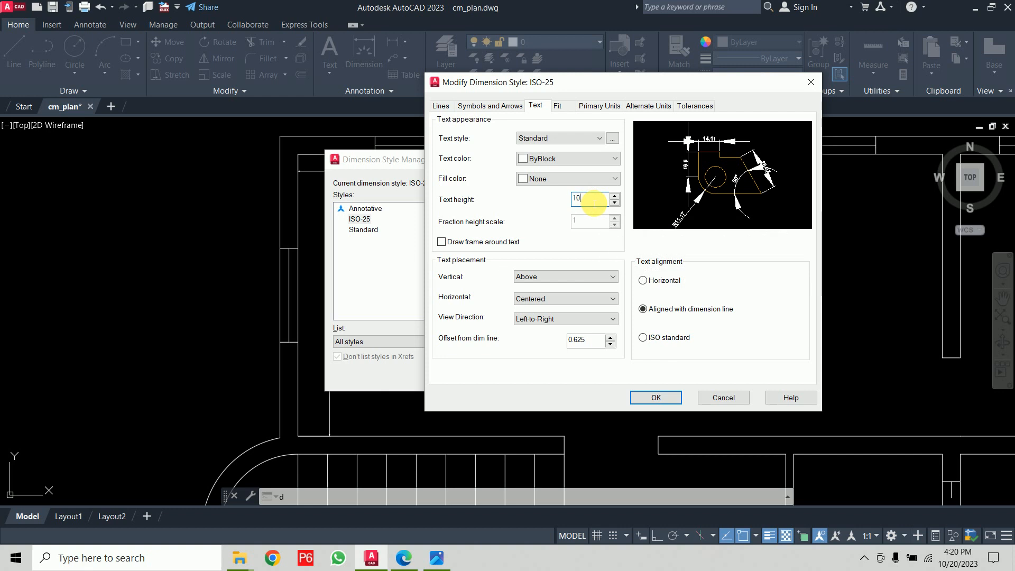
click(676, 400)
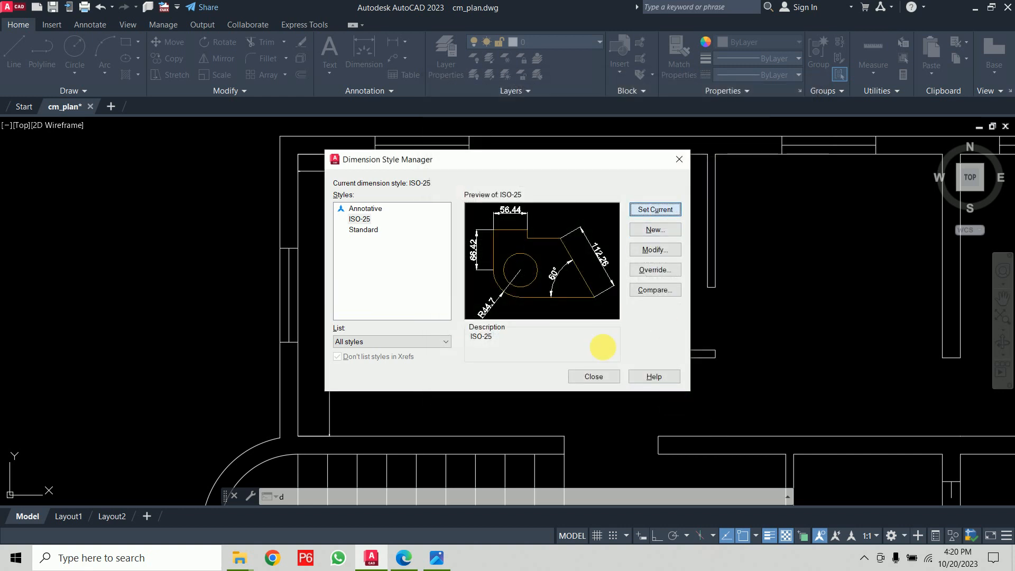
click(604, 378)
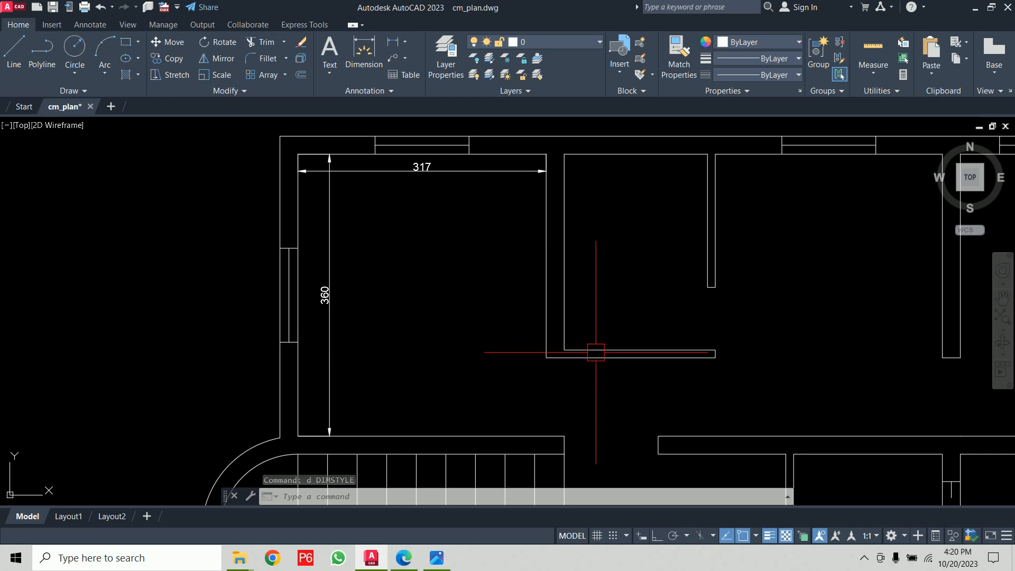
- Modify the ISO-25 dimension style again, setting the text height to 20 and the arrow size to 20
scroll(596, 335, down, 8)
middle_drag(640, 343, 541, 258)
scroll(536, 256, up, 2)
scroll(534, 255, up, 2)
scroll(534, 248, down, 2)
scroll(544, 220, up, 2)
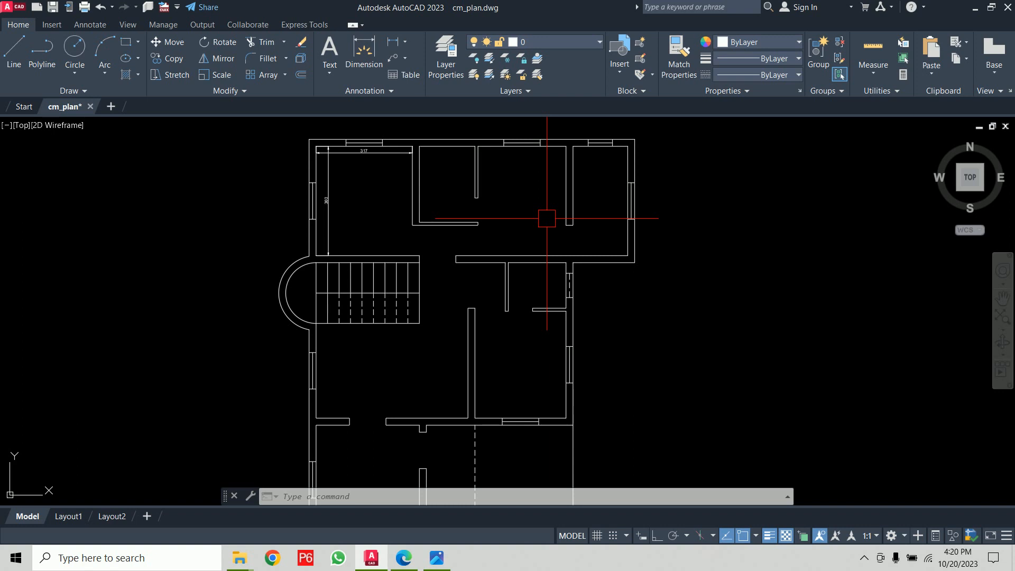
text(d)
key(Return)
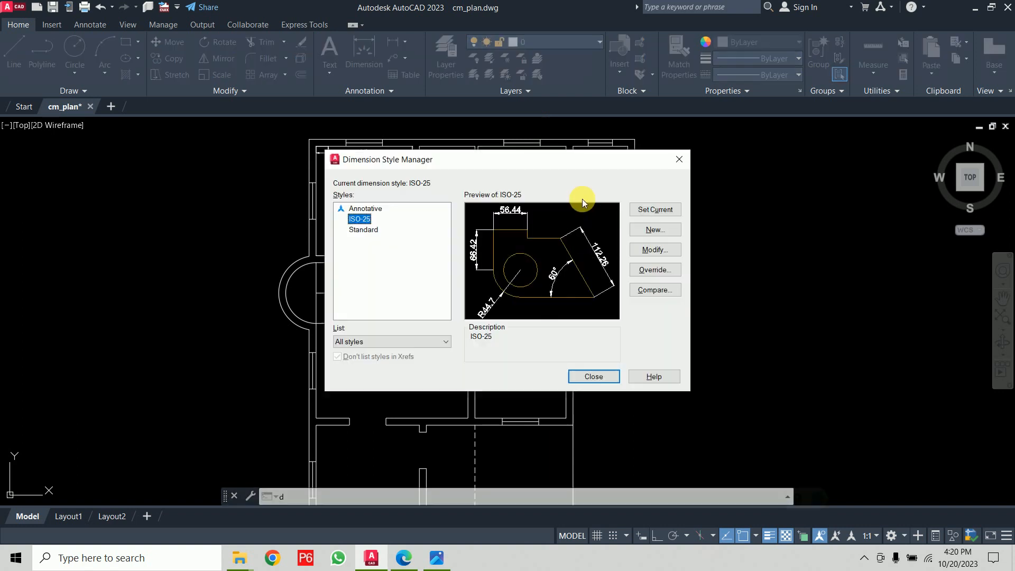
click(668, 250)
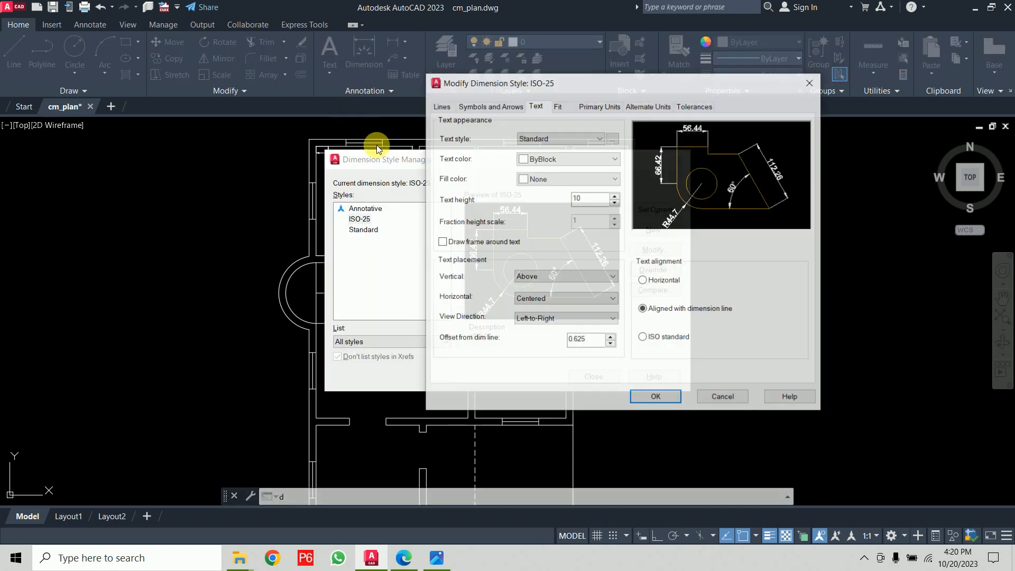
text(2)
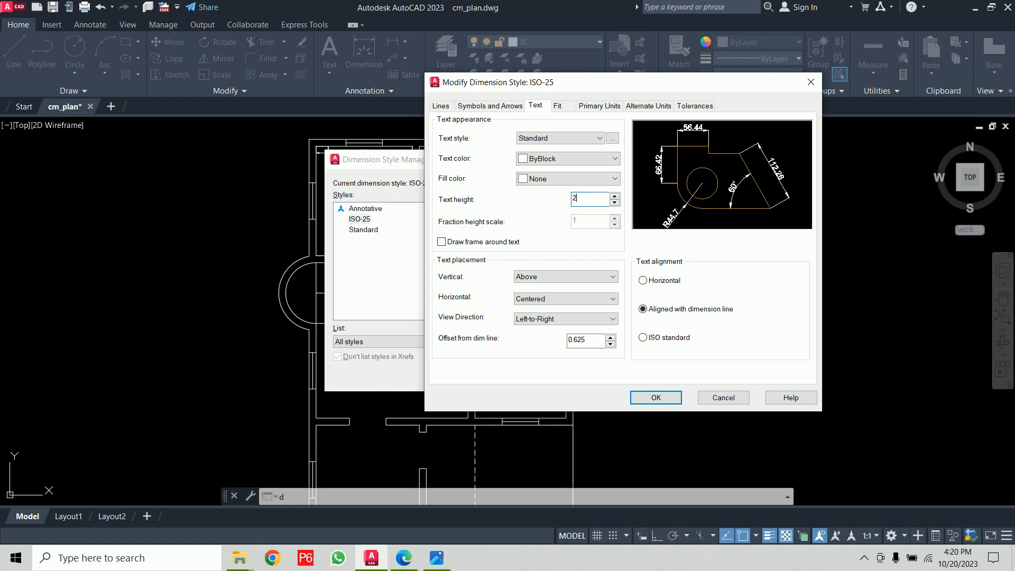
text(0)
click(484, 105)
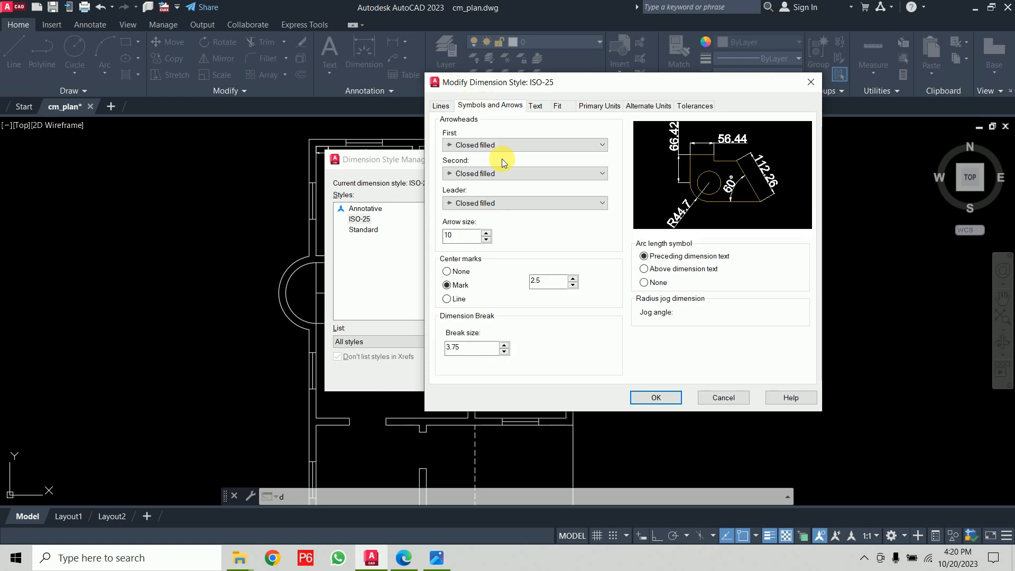
text(20)
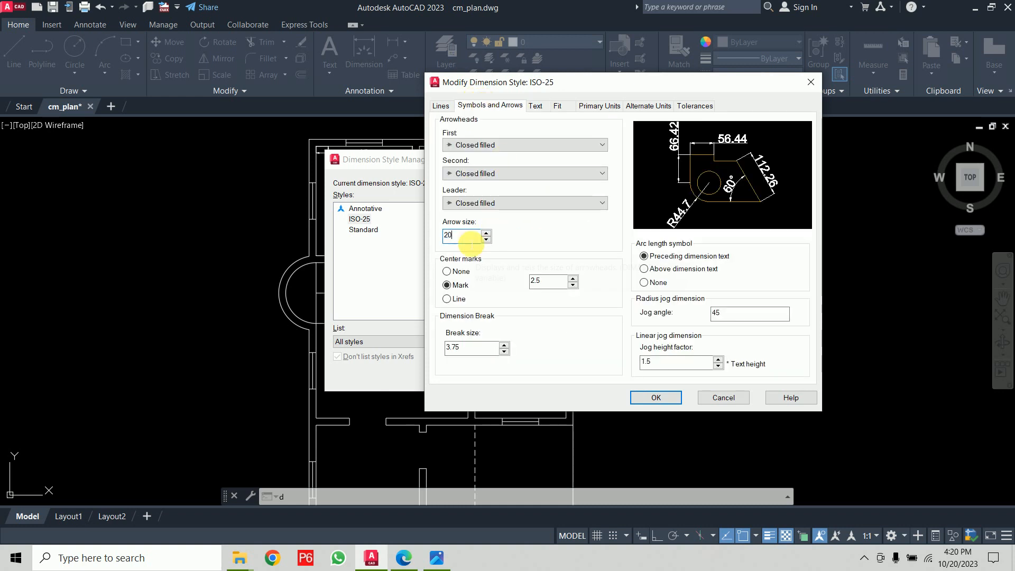
click(673, 398)
click(665, 212)
click(593, 376)
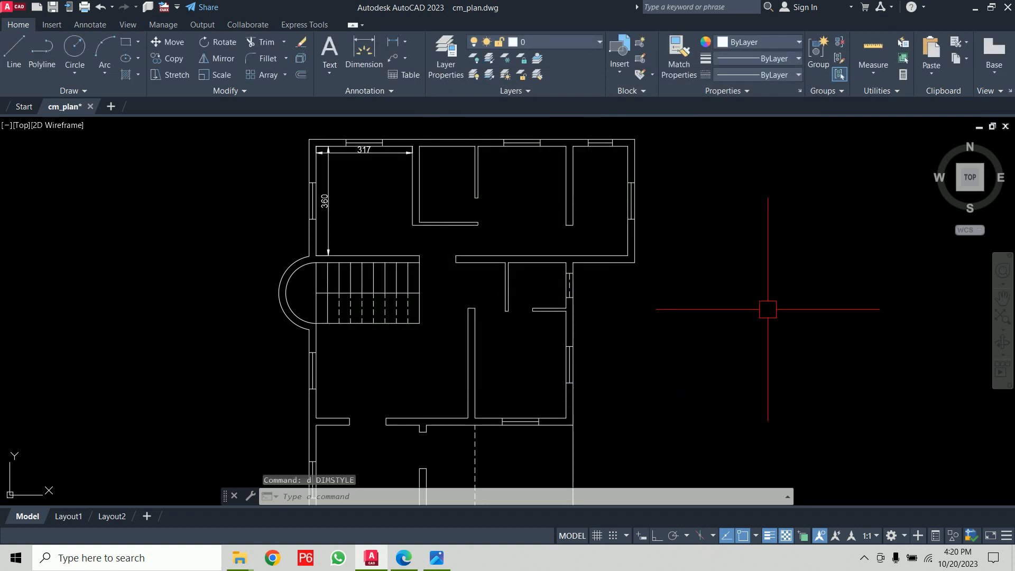
- Run DLI and dimension the window opening in the right exterior wall, placing the dimension just outside the wall
middle_drag(580, 257, 482, 257)
scroll(580, 231, up, 4)
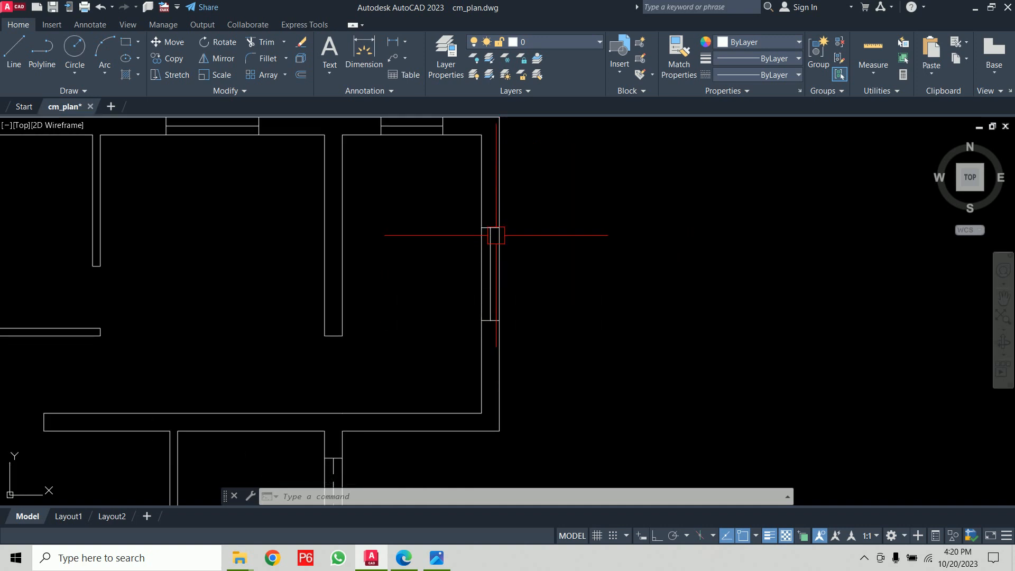
text(dli)
key(Return)
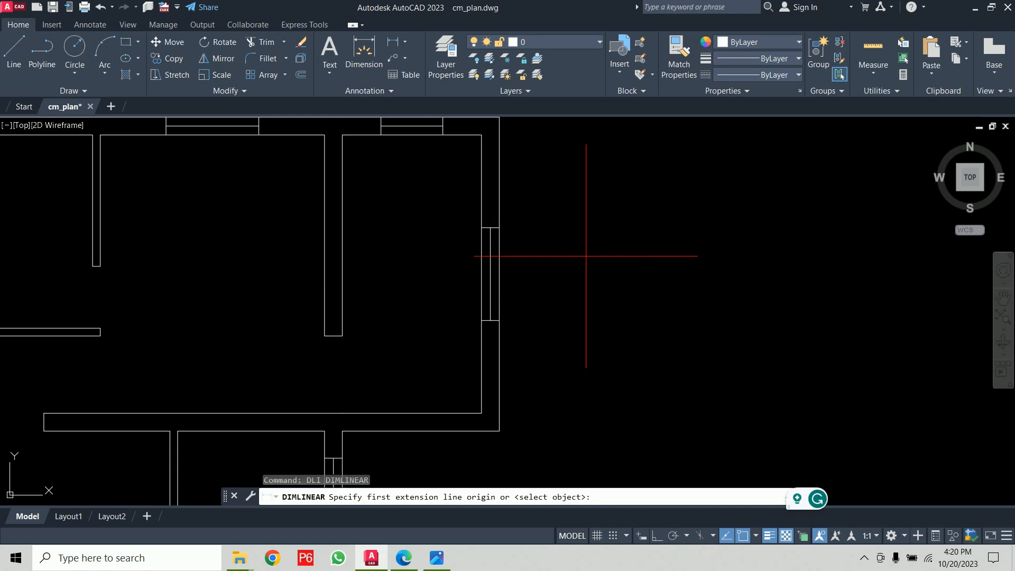
click(499, 227)
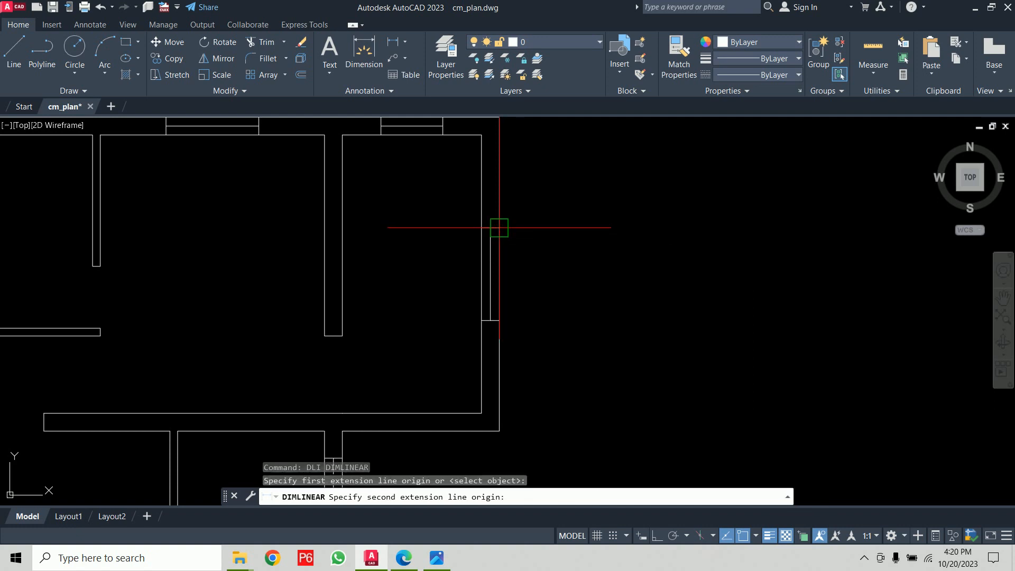
click(500, 319)
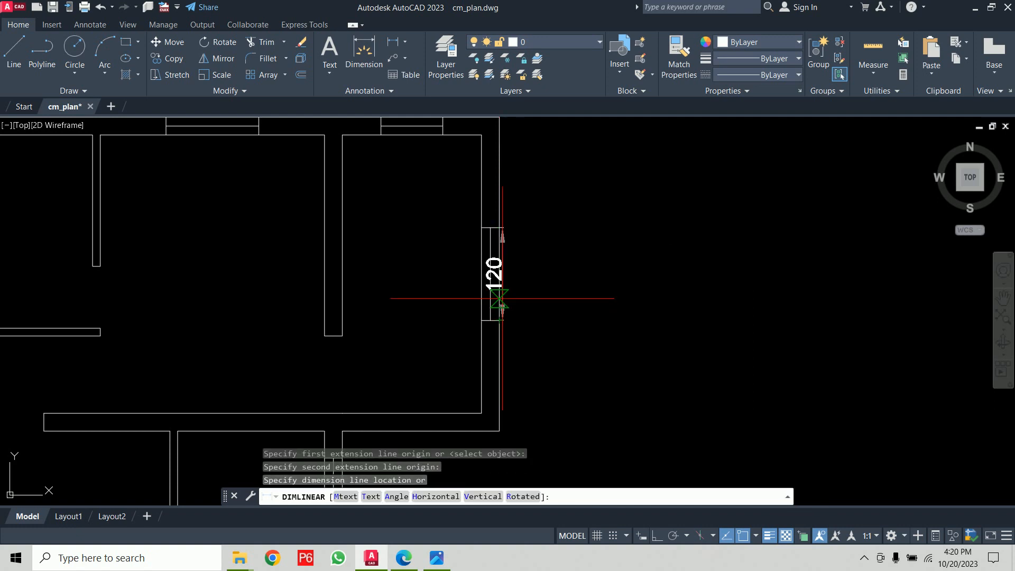
click(532, 287)
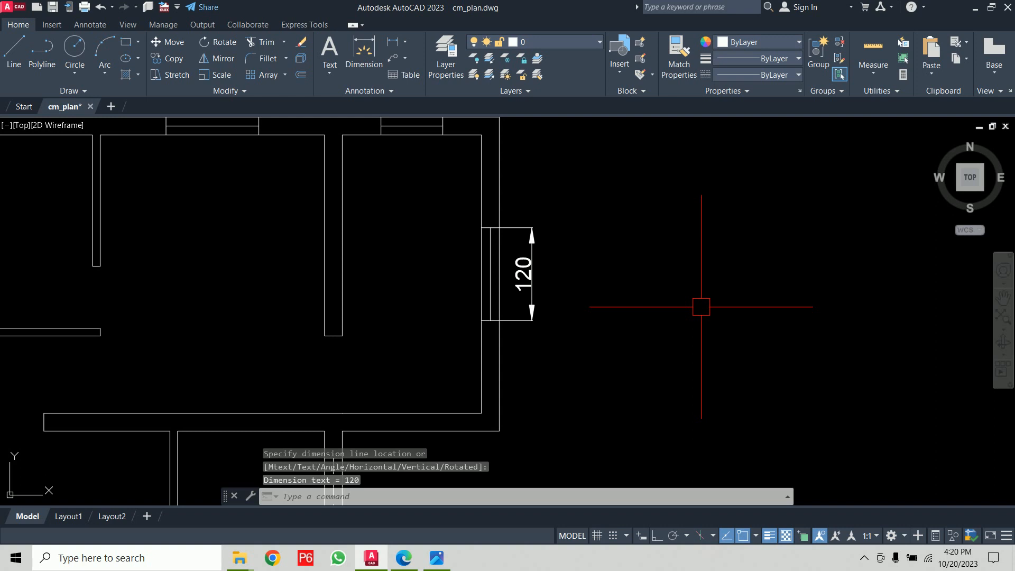
- Turn on fixed length extension lines in the ISO-25 dimension style
scroll(562, 263, up, 4)
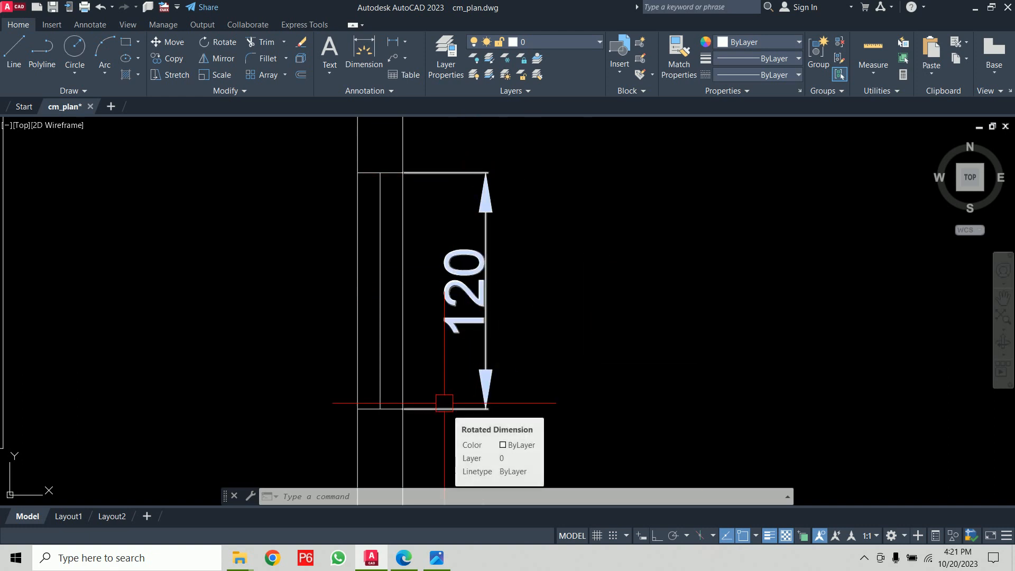
text(d)
key(Return)
click(663, 250)
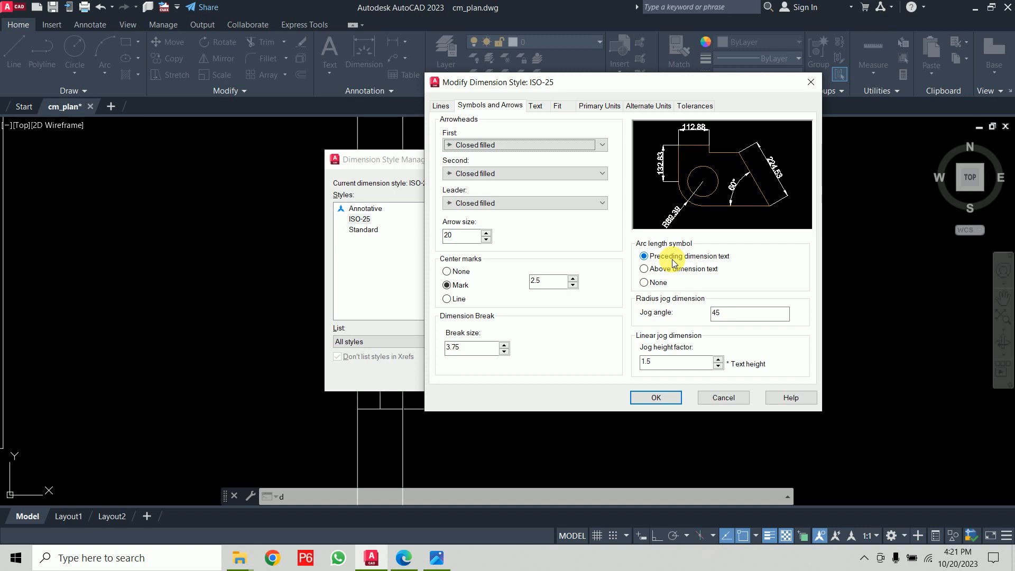
click(441, 106)
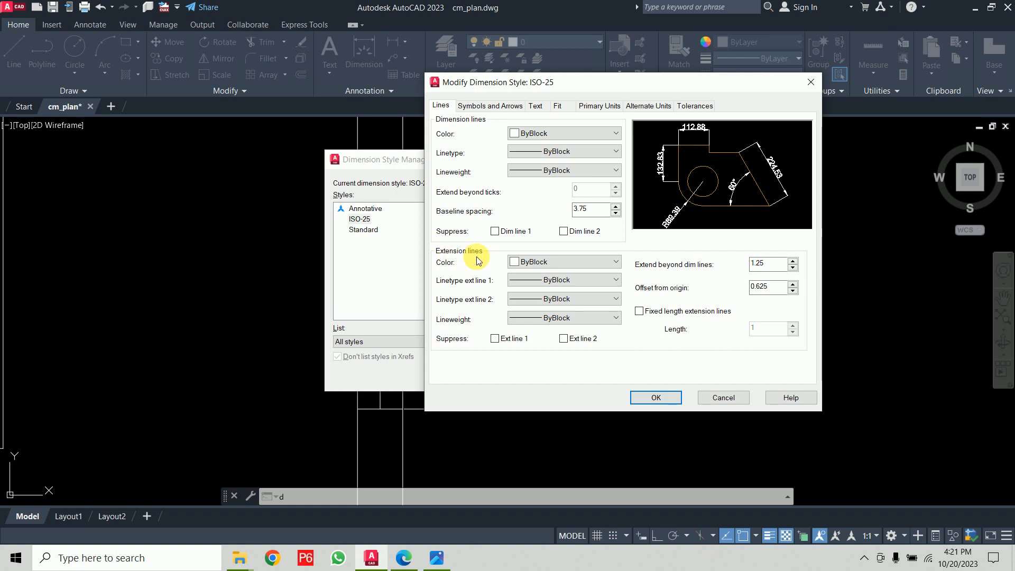
click(661, 315)
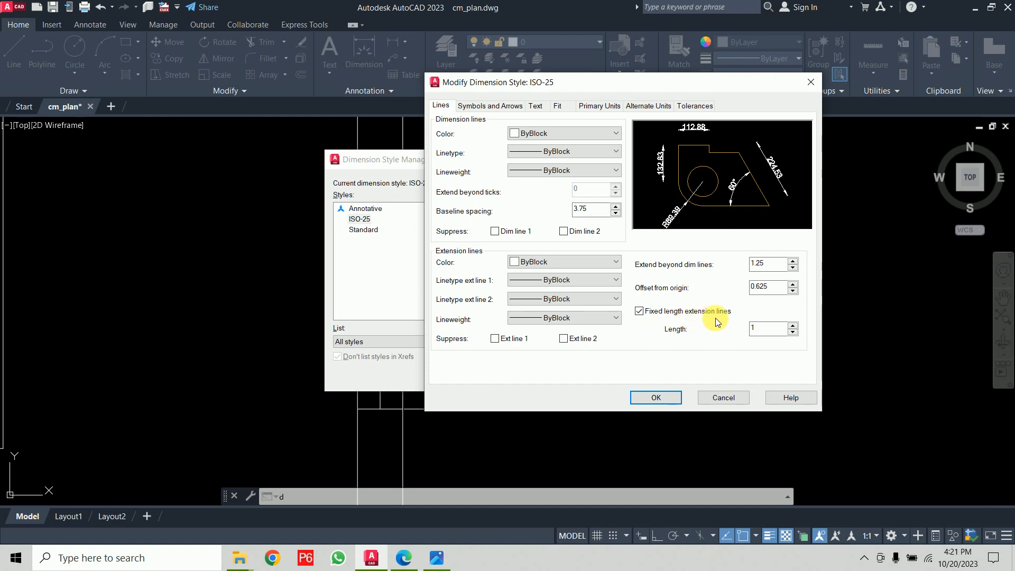
click(657, 402)
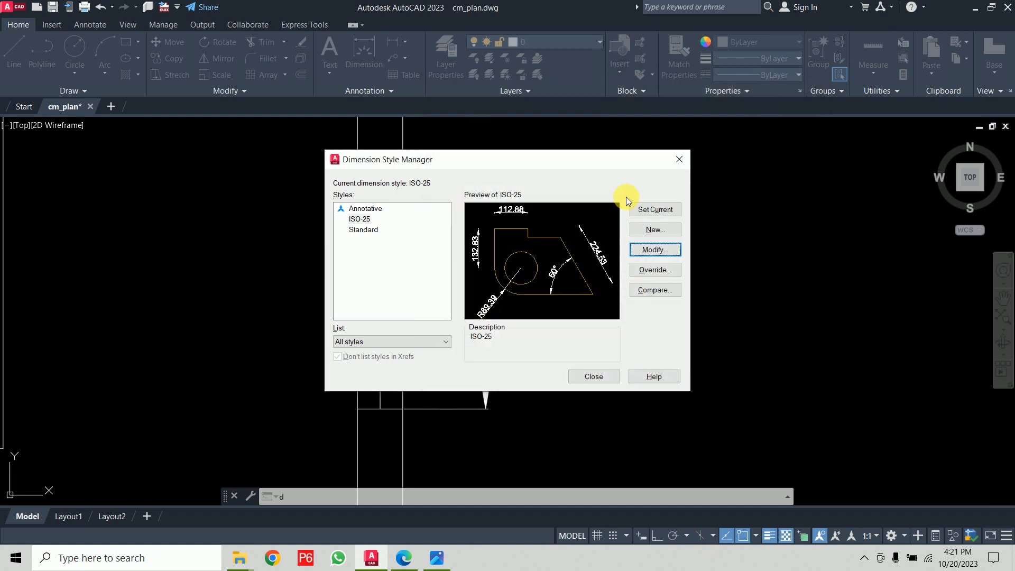
click(606, 375)
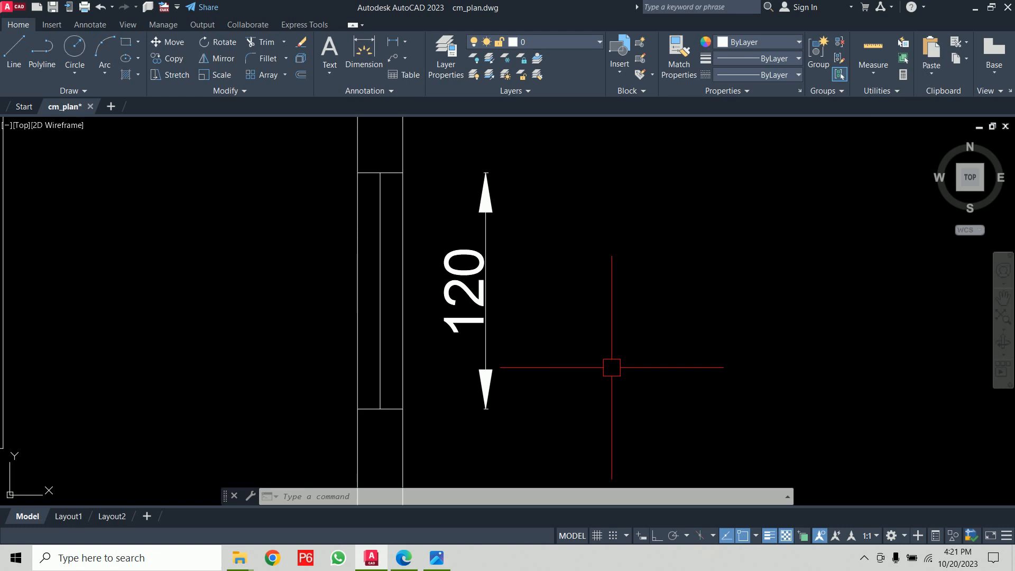
- Modify the ISO-25 dimension style so both arrowheads are Oblique, then close the style manager
text(d)
key(Return)
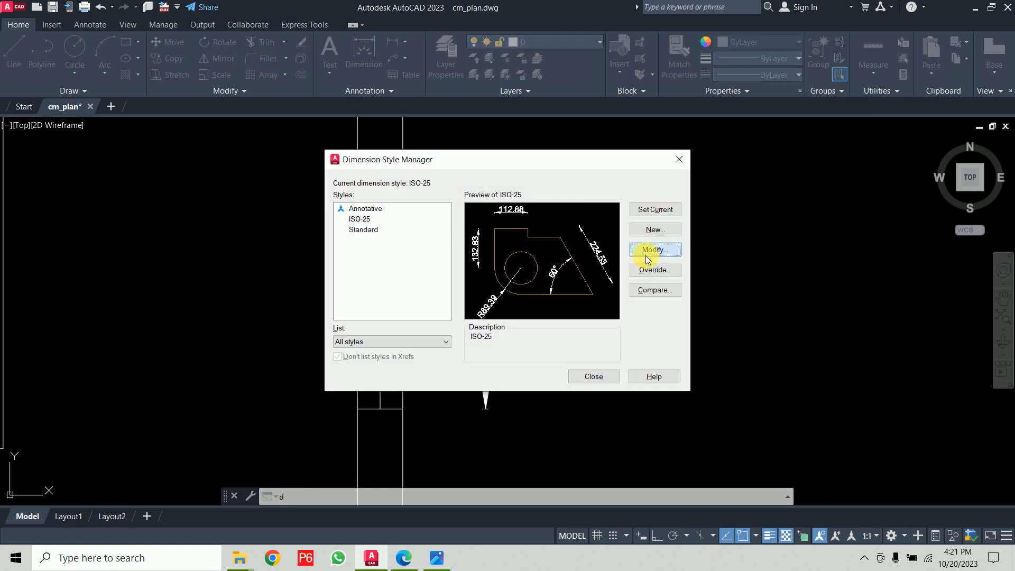
click(655, 249)
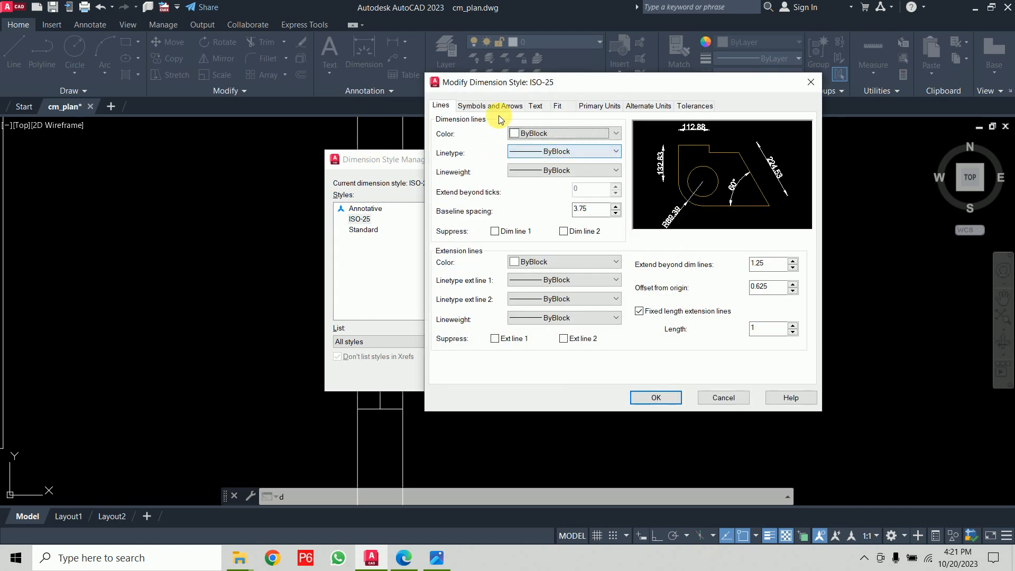
click(490, 106)
click(494, 146)
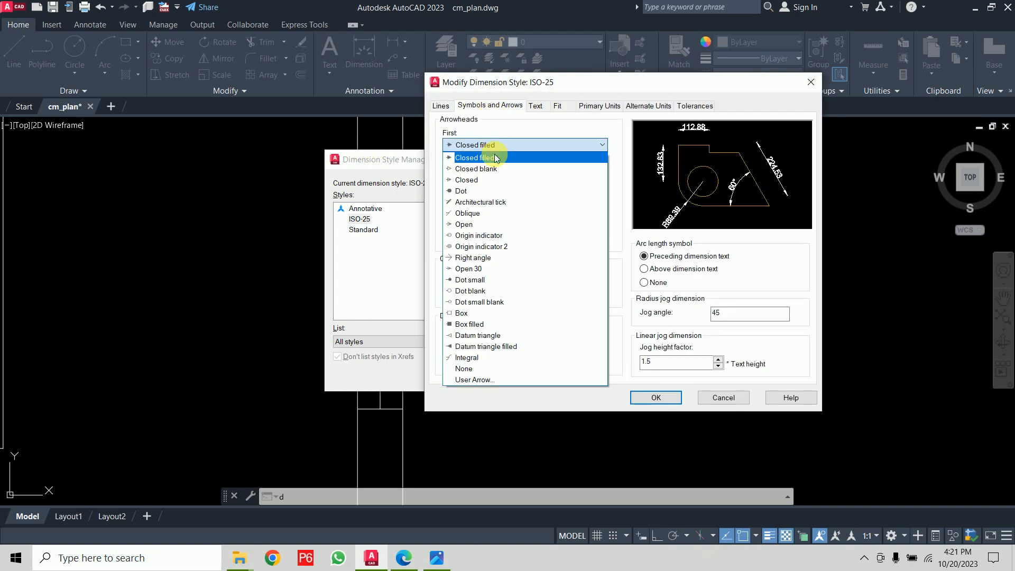
click(512, 214)
click(510, 175)
click(510, 176)
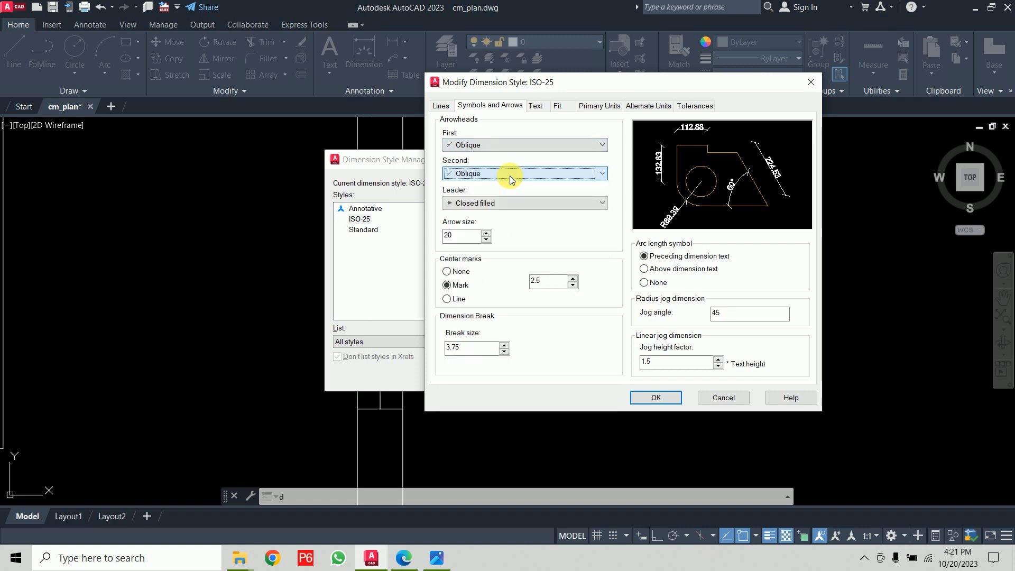
click(655, 398)
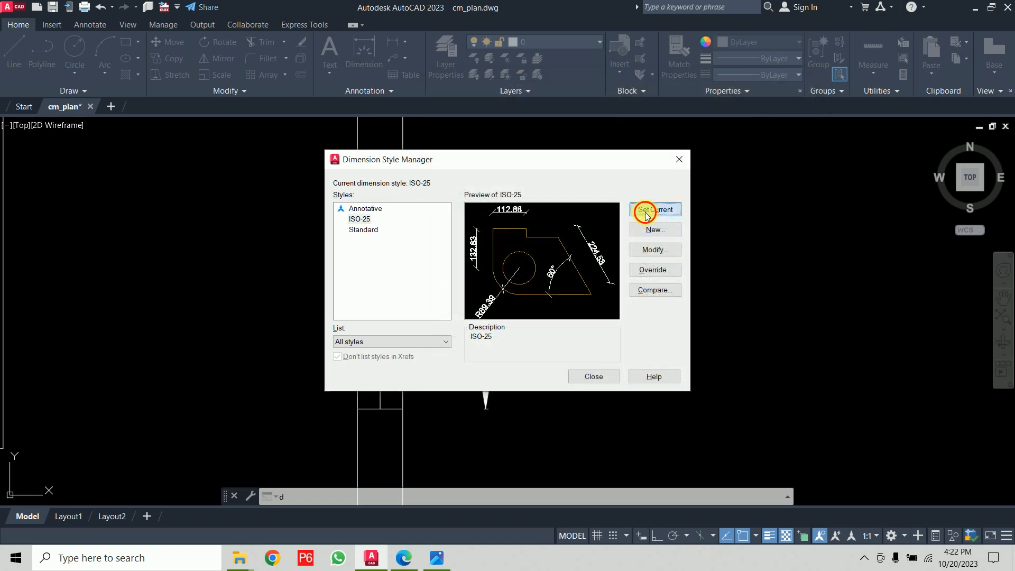
click(593, 375)
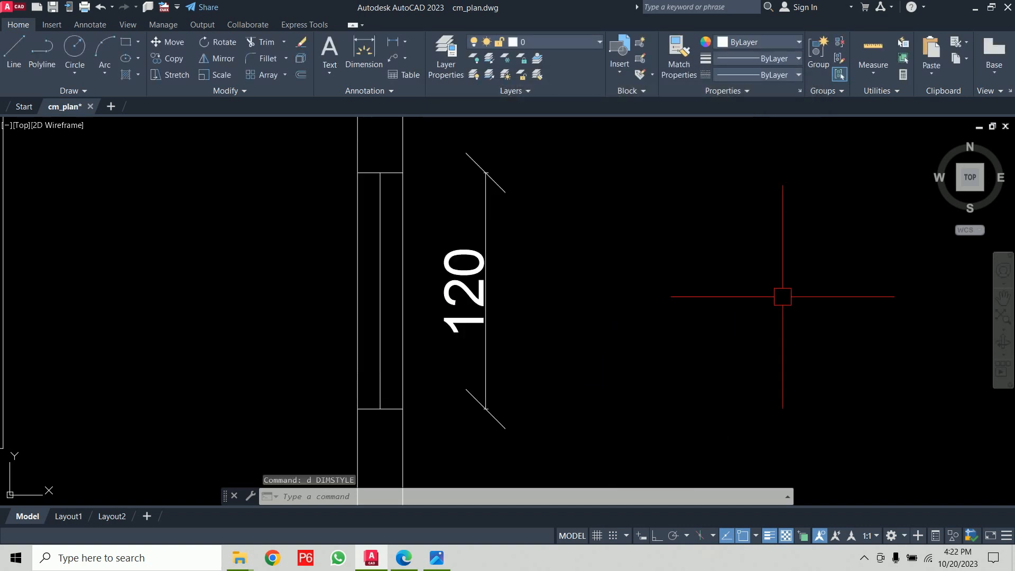
- Run DAL and add an aligned dimension diagonally across the second room, from its lower-left corner to the partition's top end
scroll(782, 296, down, 5)
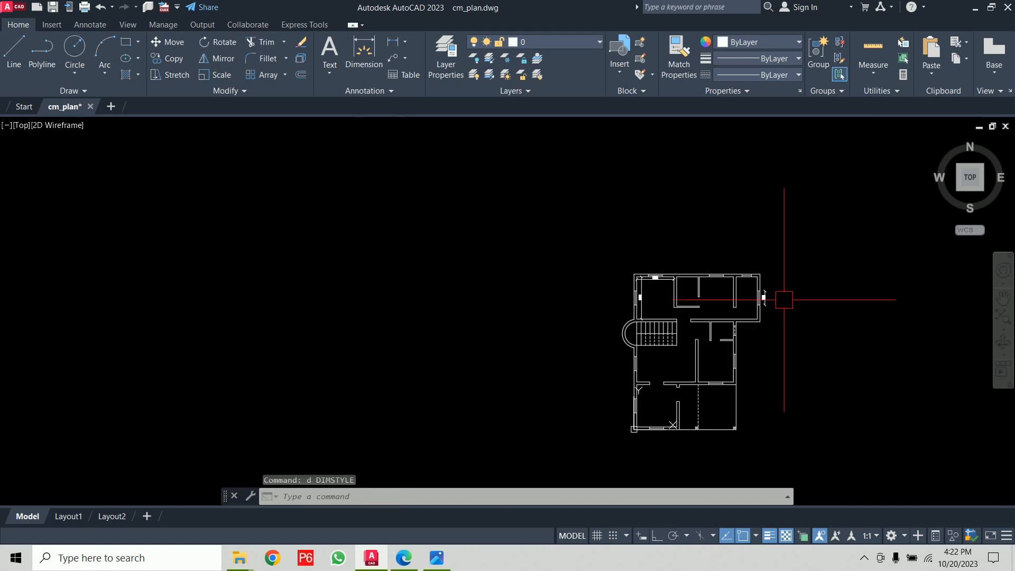
scroll(659, 238, up, 3)
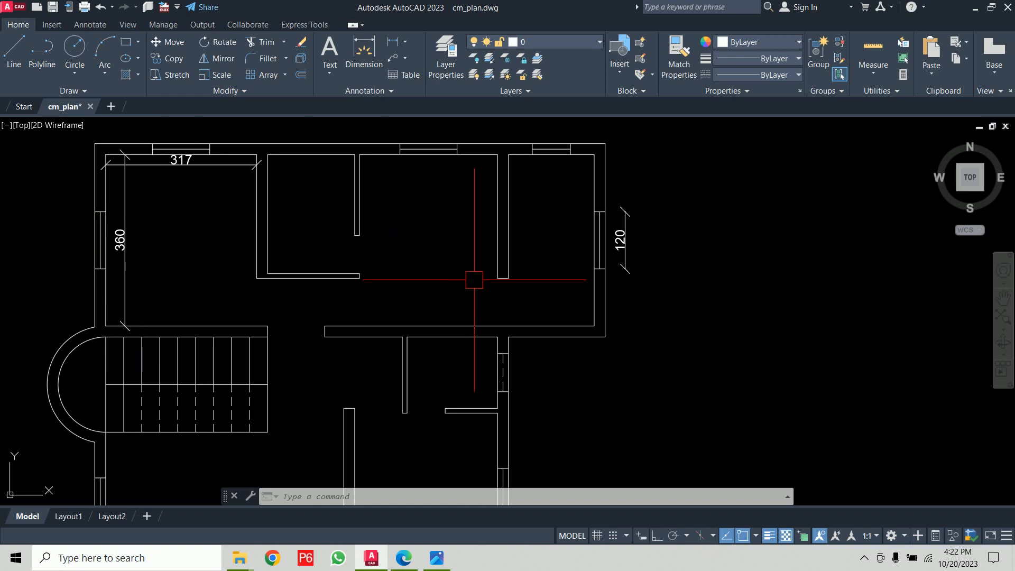
scroll(412, 222, up, 2)
middle_drag(421, 234, 485, 304)
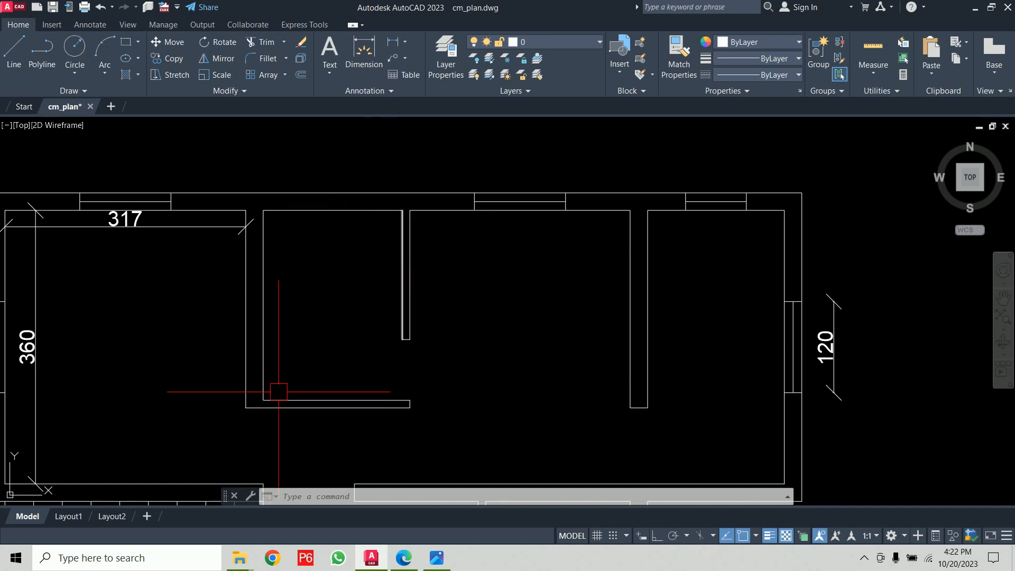
text(da)
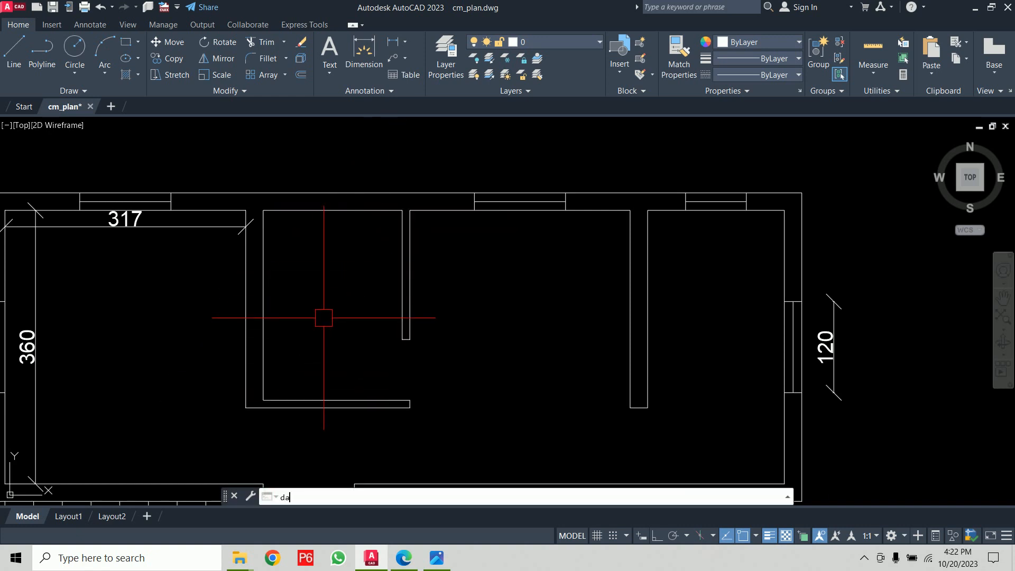
text(l)
key(Return)
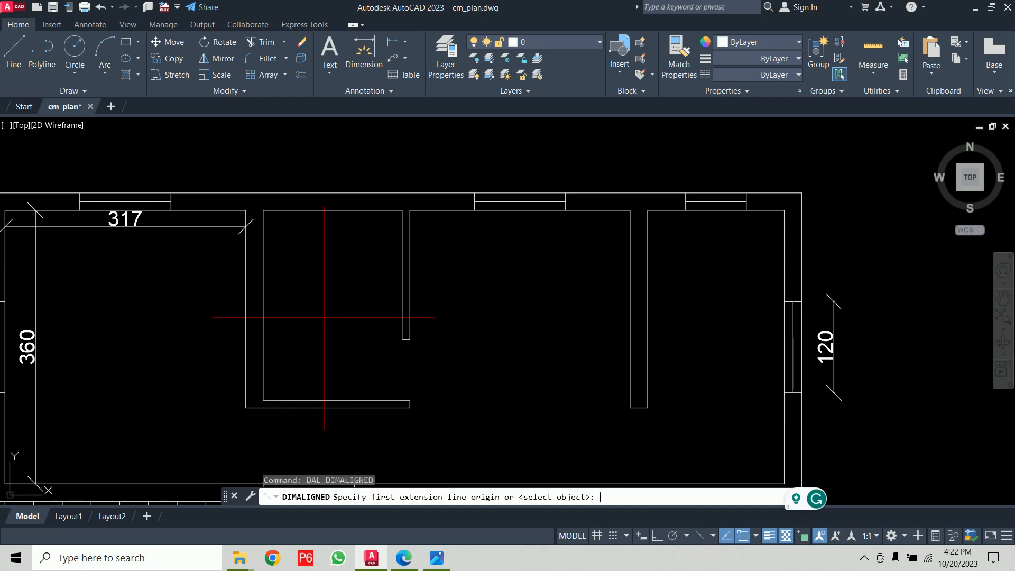
click(263, 400)
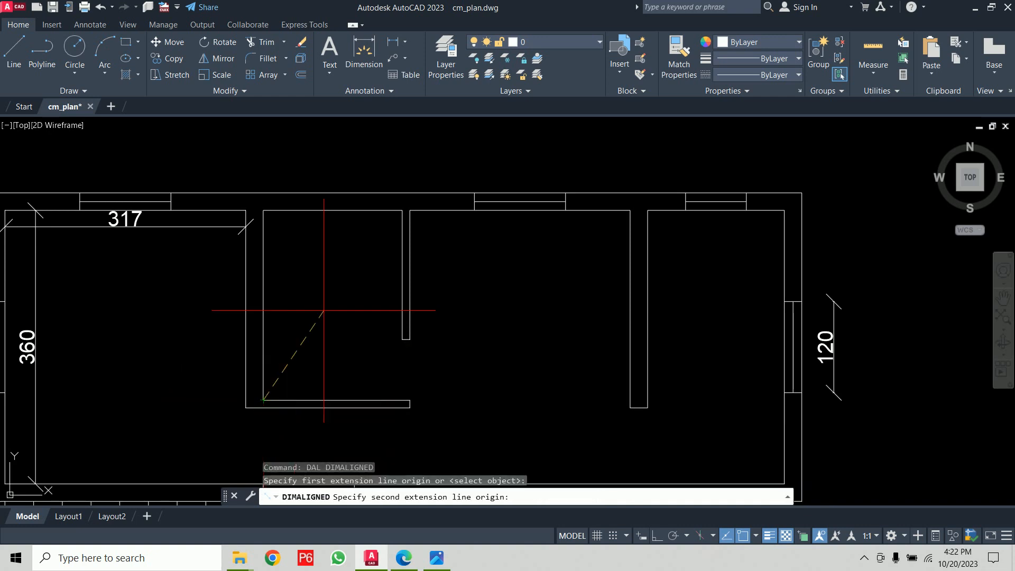
click(388, 218)
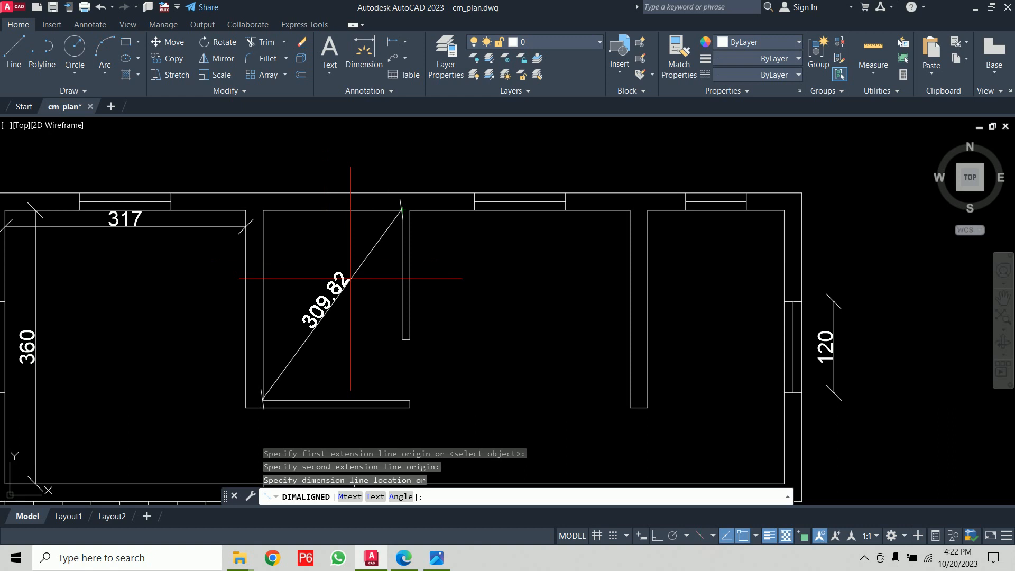
click(368, 275)
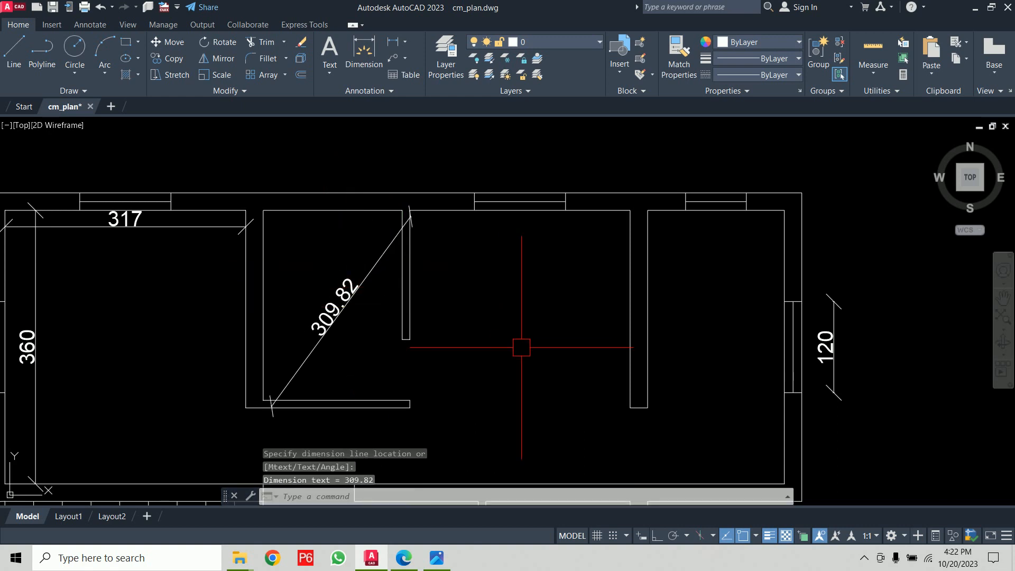
- Repeat the aligned dimension along the partition wall of the right-hand room, placing it beside the wall
key(Return)
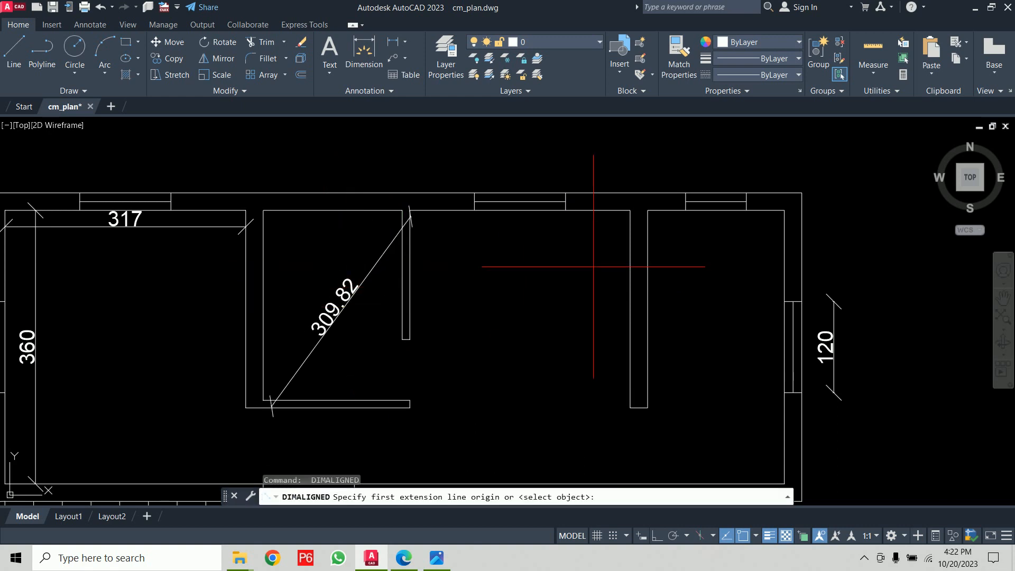
click(630, 210)
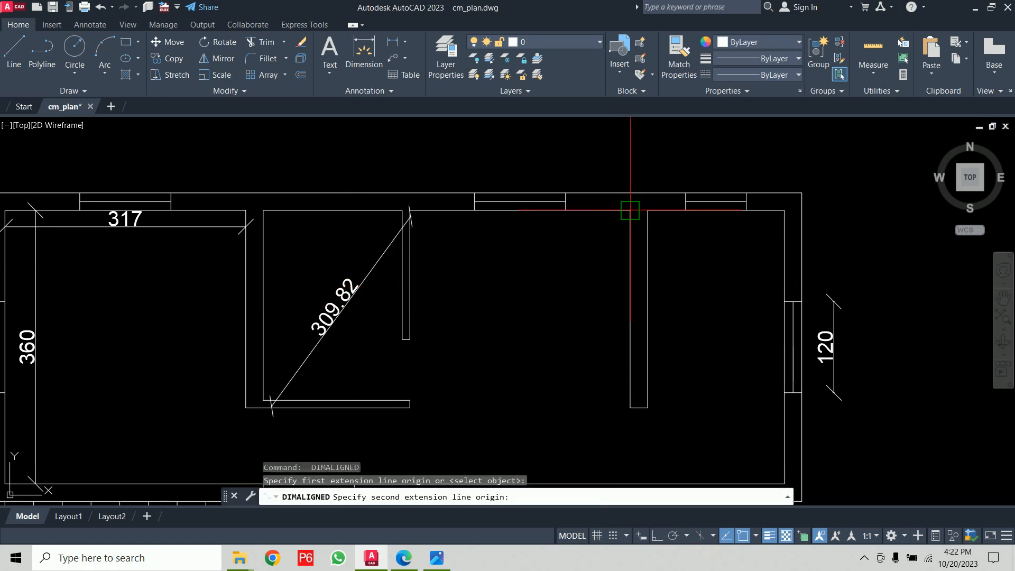
click(647, 407)
click(676, 361)
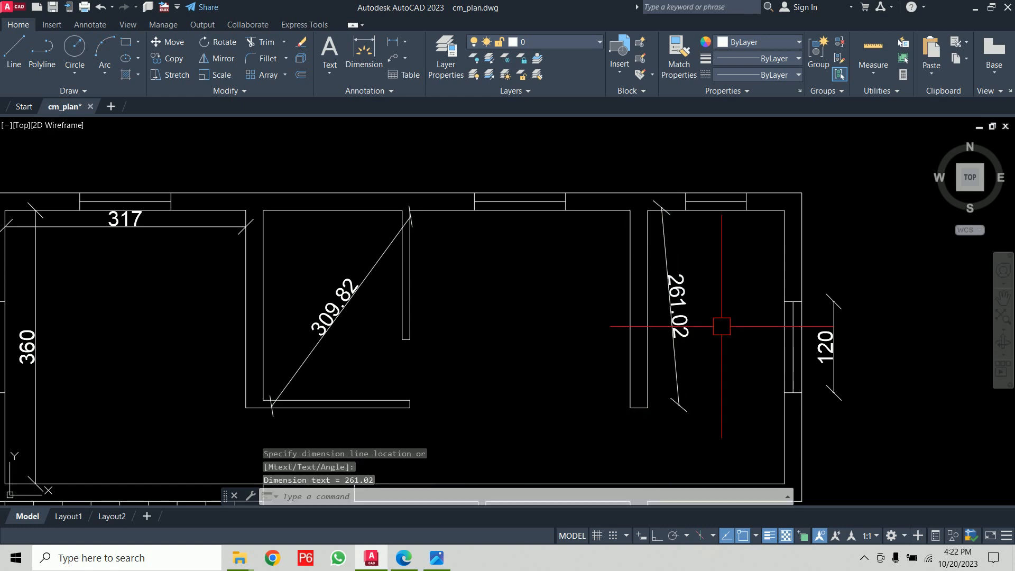
- Add an aligned dimension from the partition corner in the lower room to the right exterior wall
scroll(722, 326, down, 5)
middle_drag(720, 339, 630, 239)
scroll(631, 239, up, 5)
key(Return)
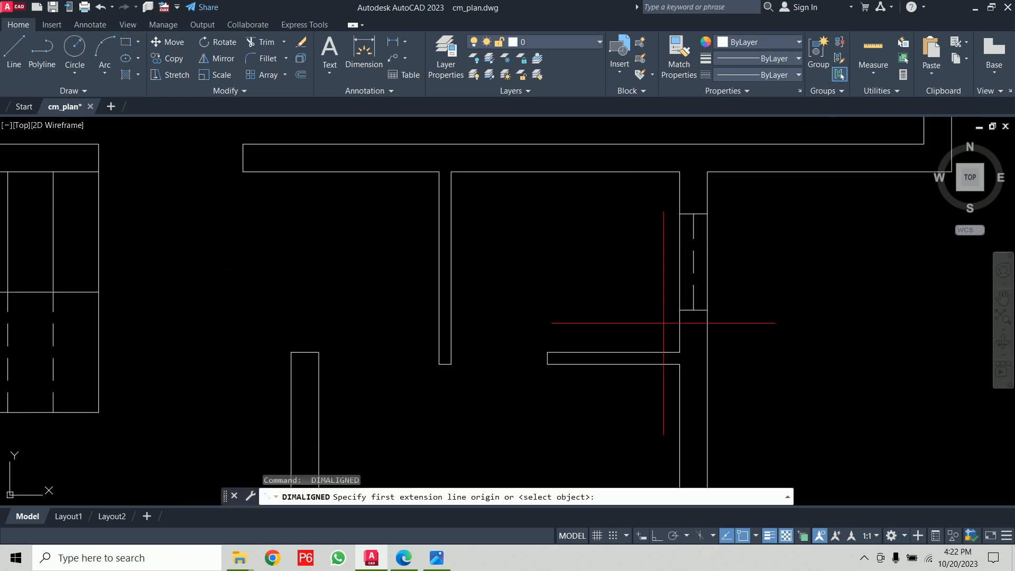
click(679, 351)
click(451, 172)
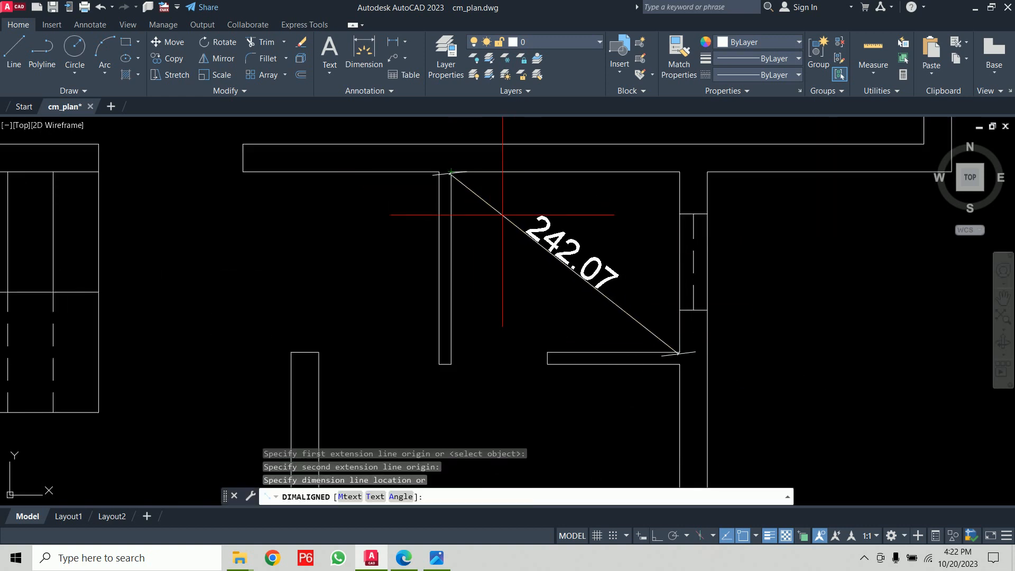
click(533, 224)
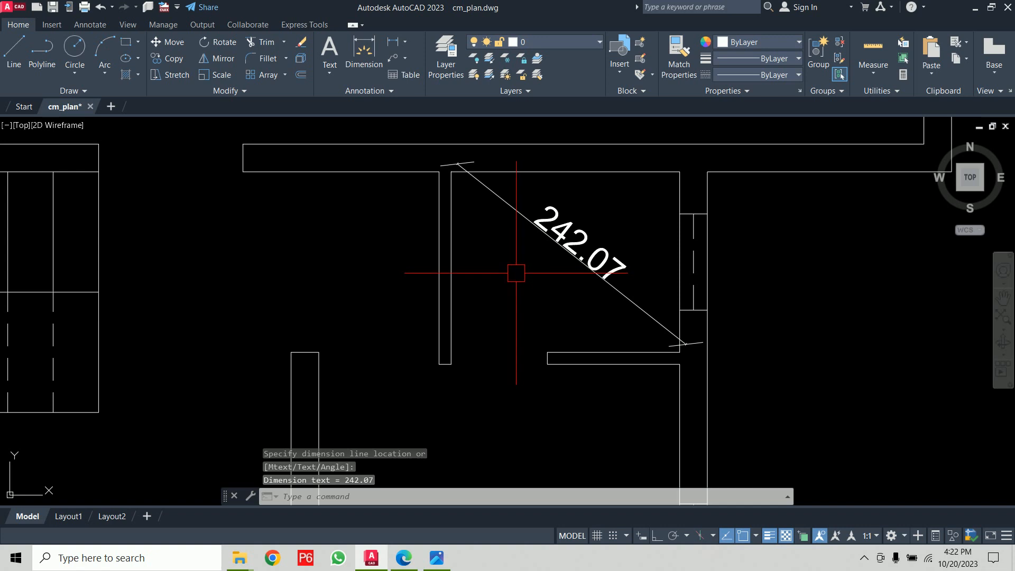
- Run DAN and dimension the angle between the short partition and the right exterior wall
scroll(516, 274, down, 6)
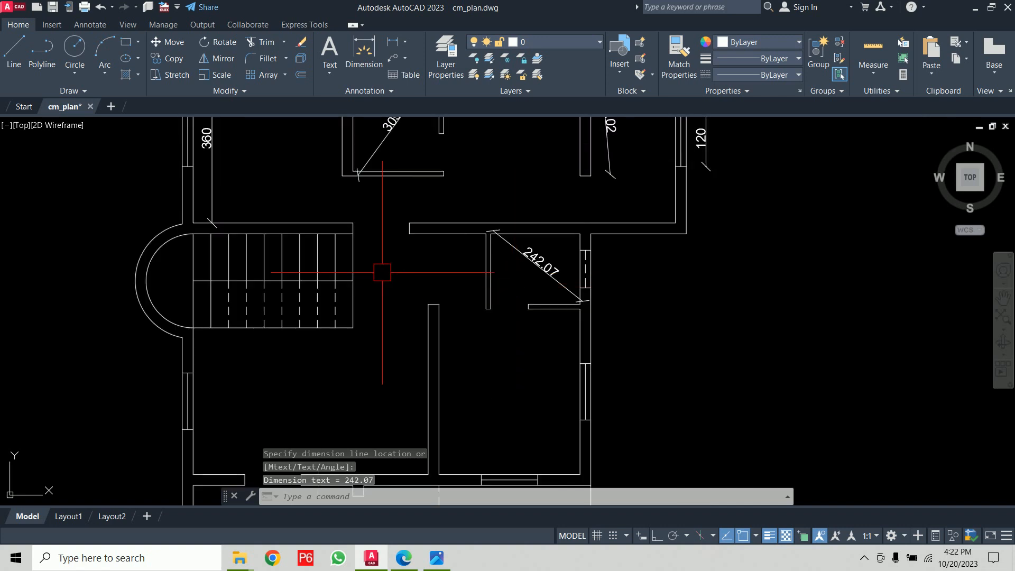
scroll(402, 275, up, 2)
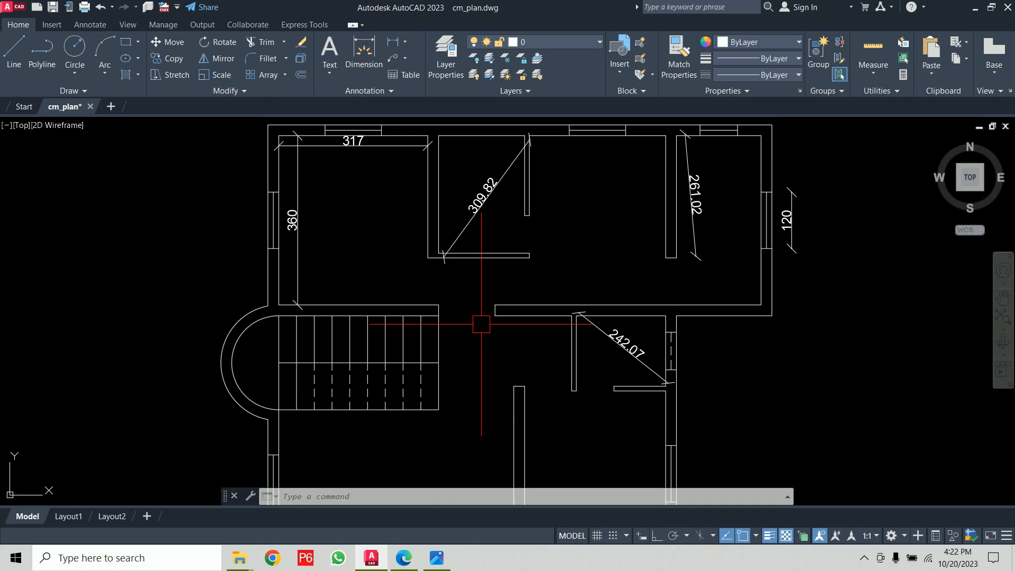
middle_drag(543, 239, 387, 168)
middle_drag(495, 365, 487, 320)
scroll(484, 312, up, 2)
scroll(476, 261, up, 4)
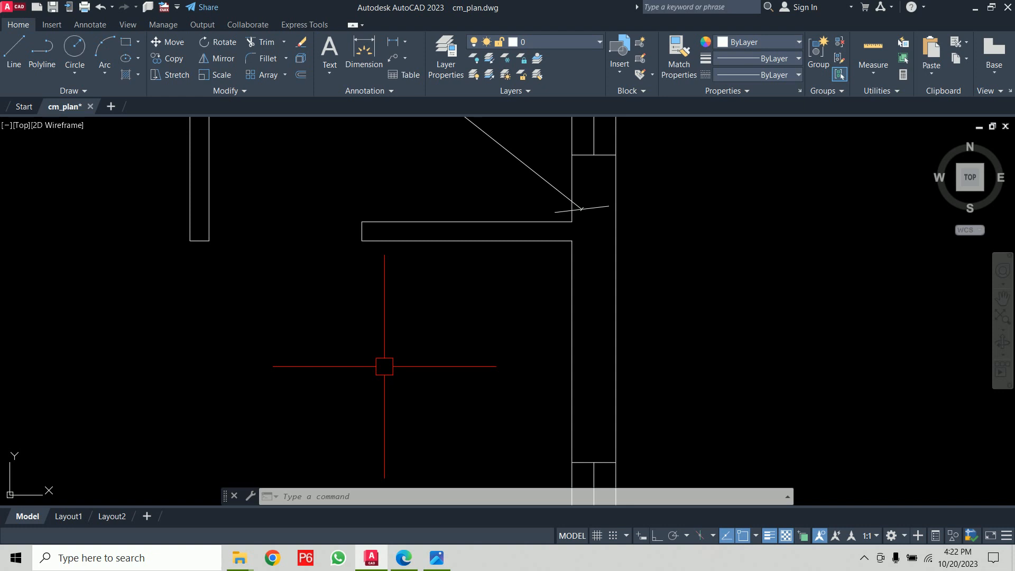
text(dan)
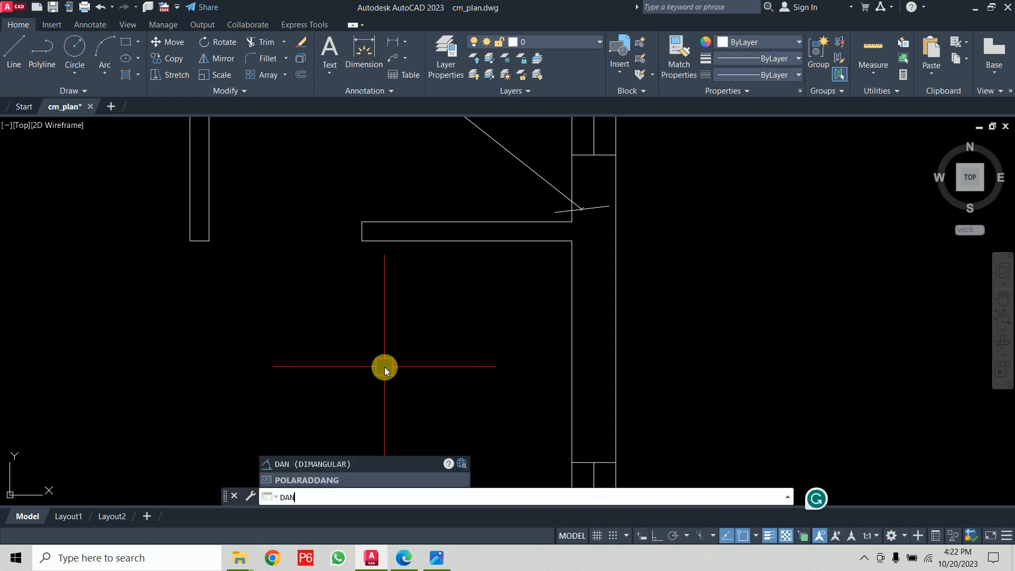
key(Return)
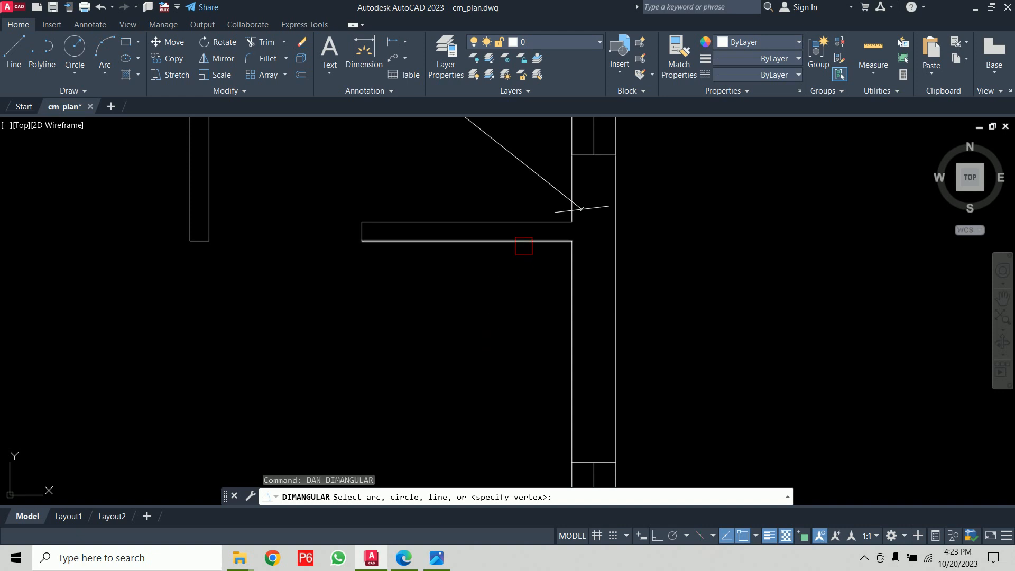
click(523, 242)
click(571, 289)
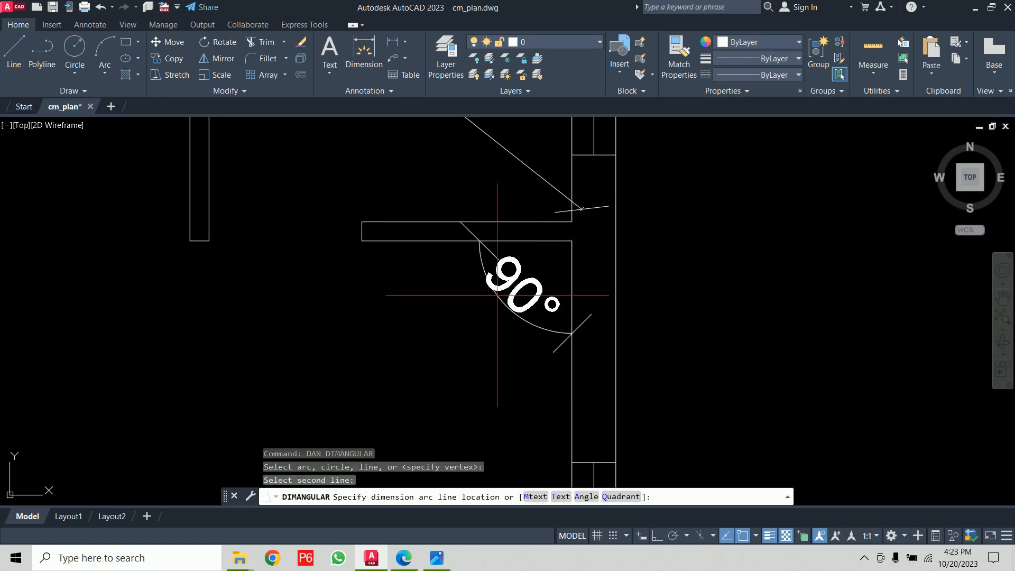
click(475, 324)
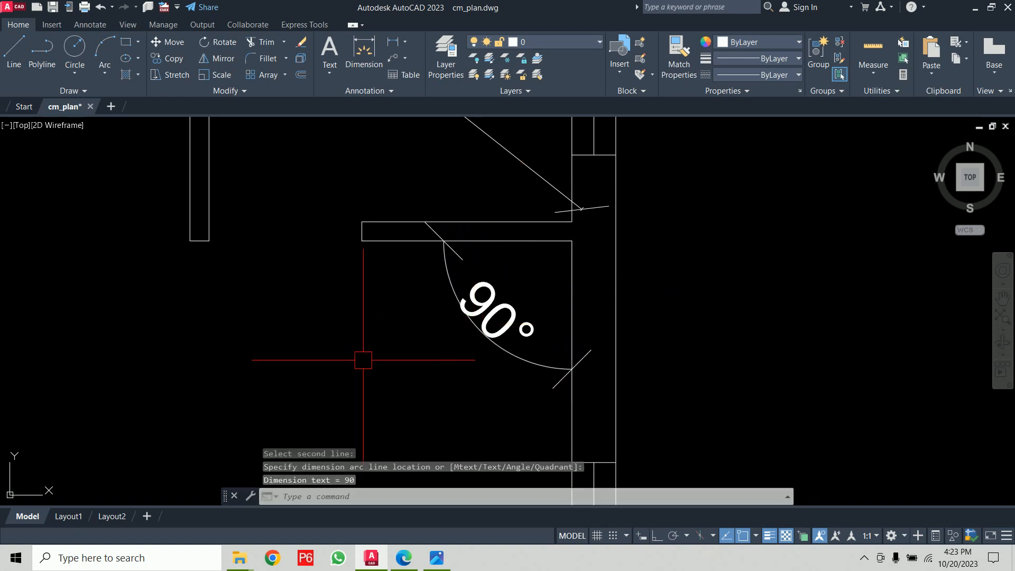
scroll(363, 360, down, 5)
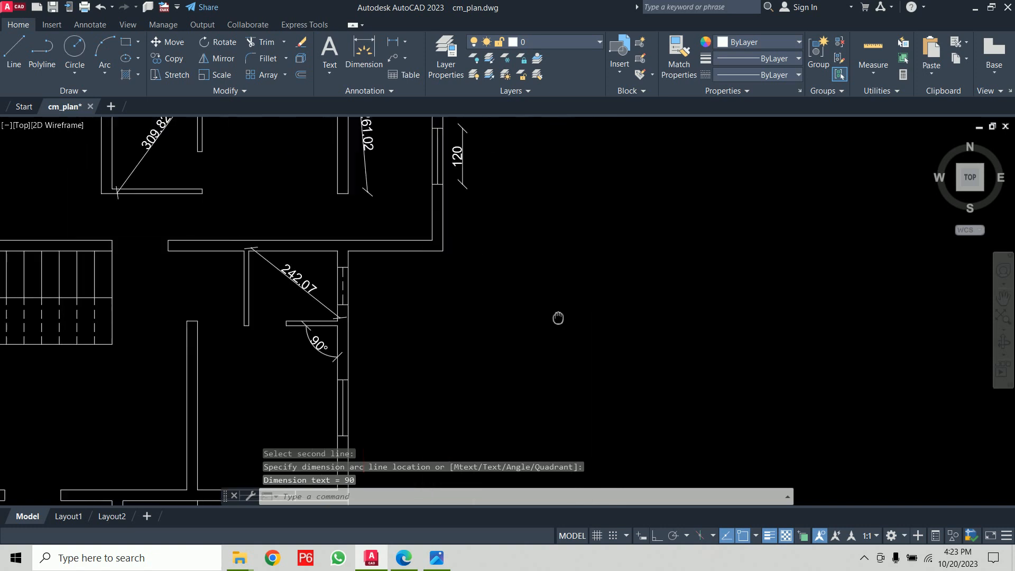
scroll(550, 302, up, 5)
text(1)
key(Return)
click(782, 323)
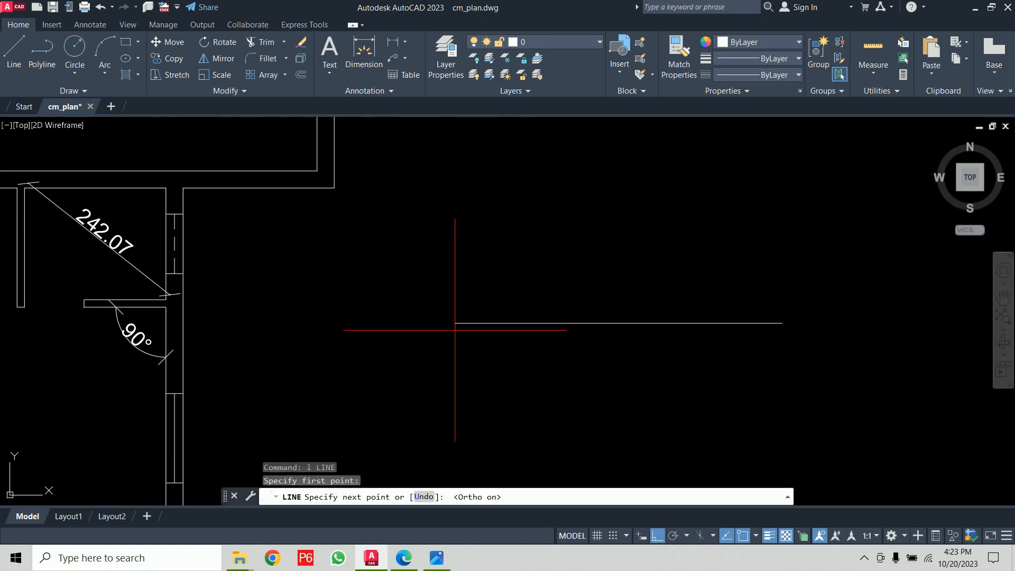
key(F8)
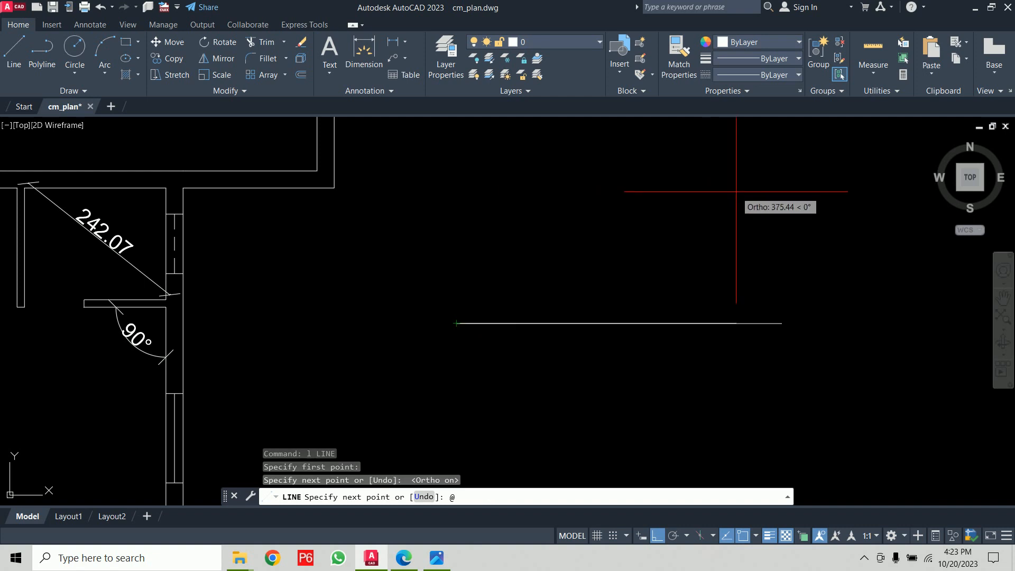
text(@300<60)
key(Return)
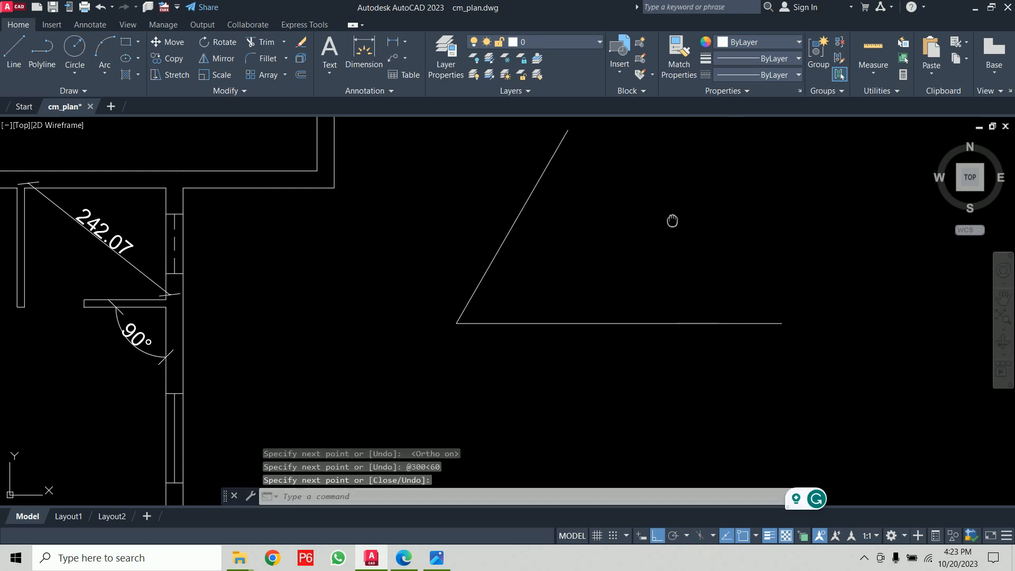
- Run DAN and dimension the angle between the two new lines, placing the arc inside the angle
middle_drag(673, 220, 652, 264)
text(dan)
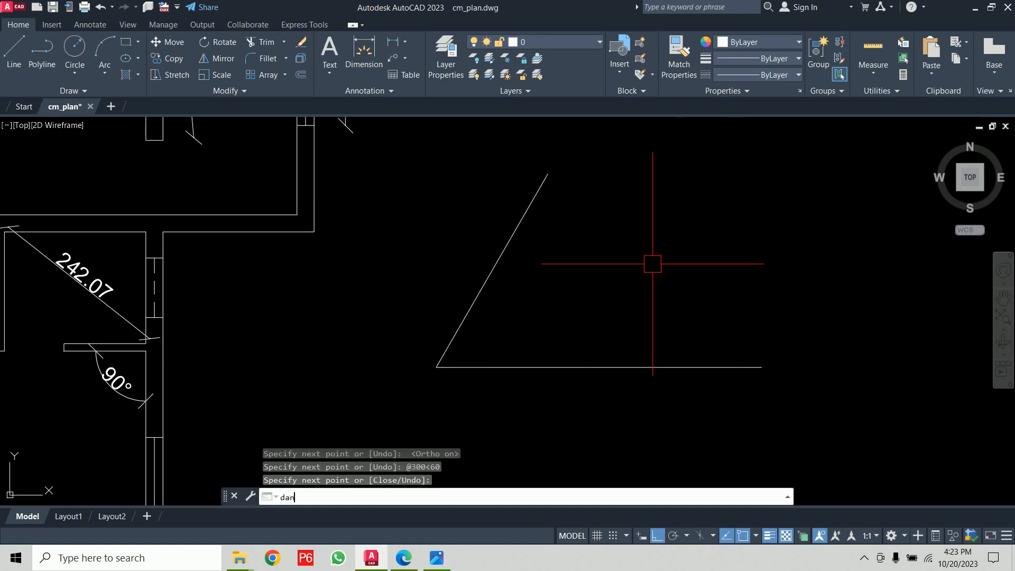
key(Return)
click(487, 285)
click(535, 359)
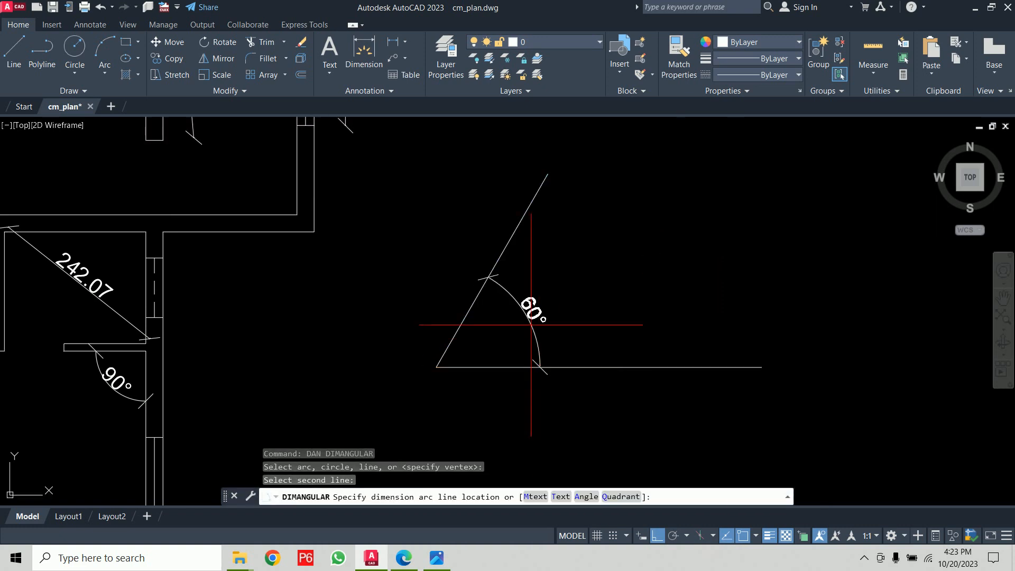
click(536, 317)
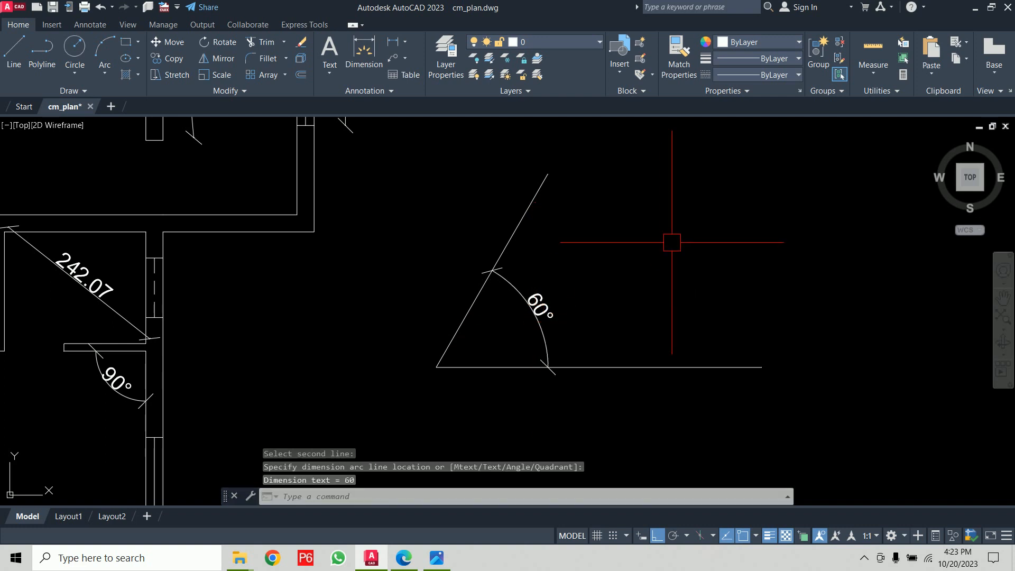
scroll(615, 275, down, 5)
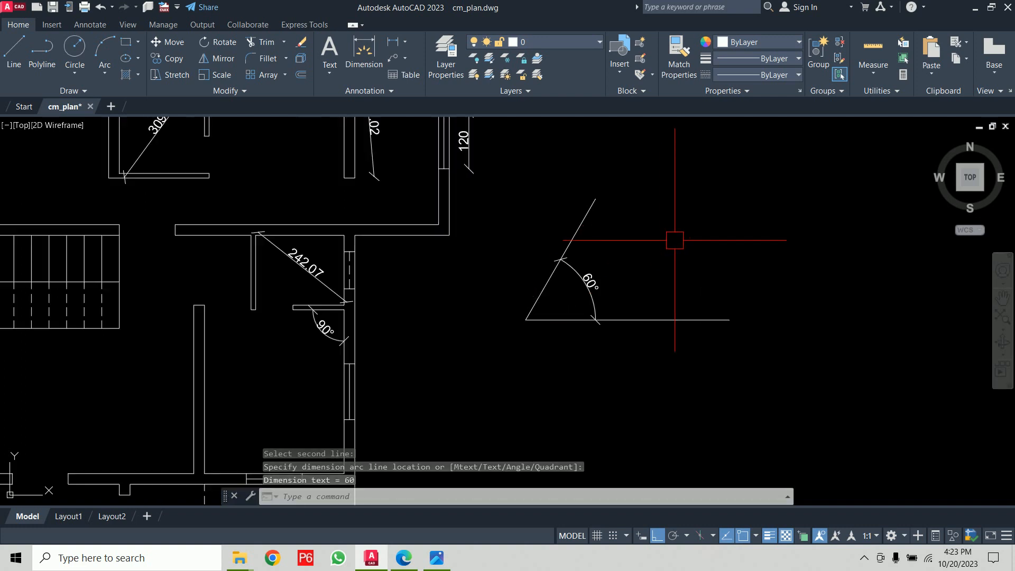
- Run DRA and dimension the radius of the inner staircase arc
middle_drag(431, 294, 608, 300)
scroll(419, 247, up, 2)
scroll(418, 244, up, 4)
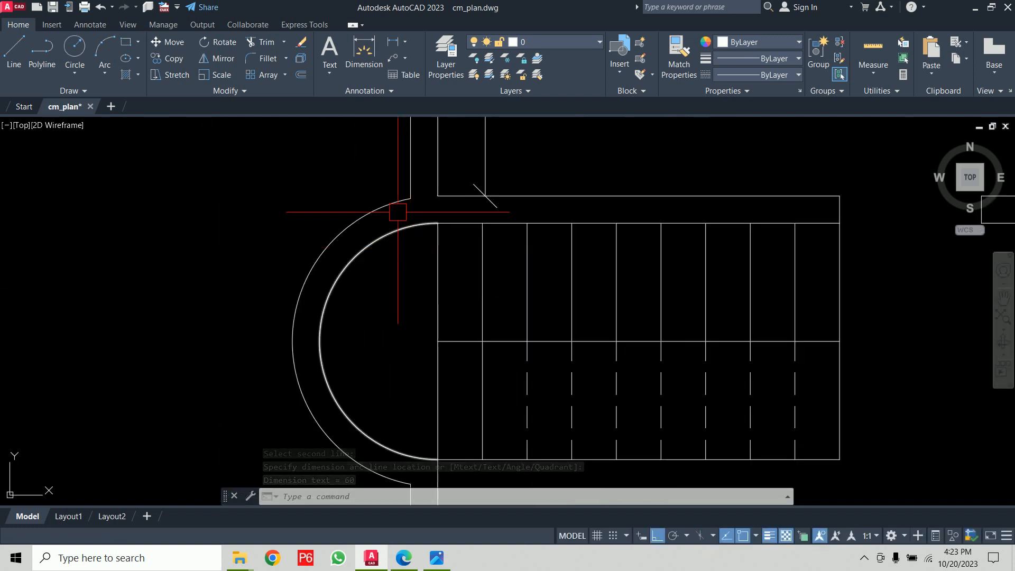
scroll(358, 262, down, 2)
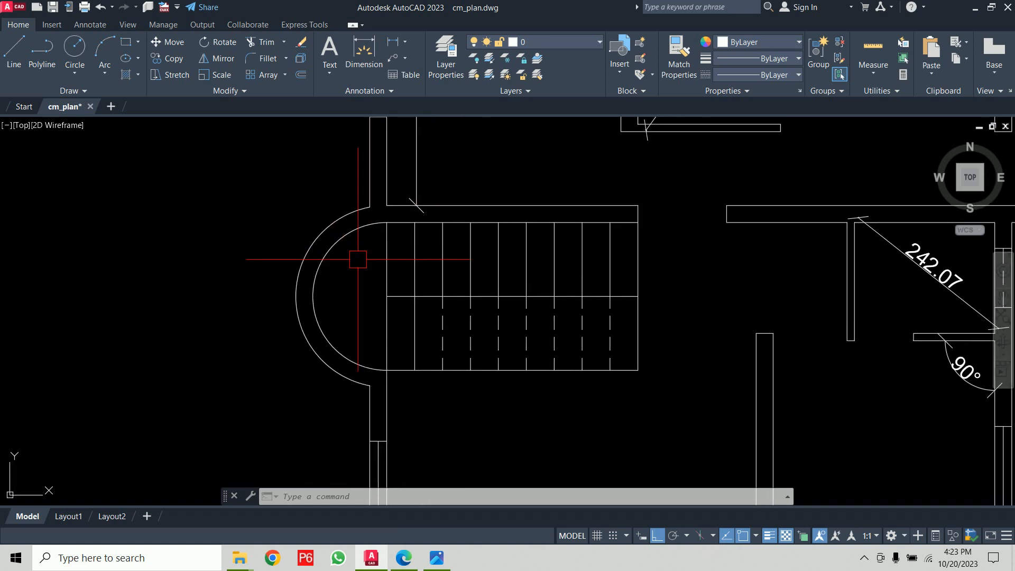
text(ra)
key(Return)
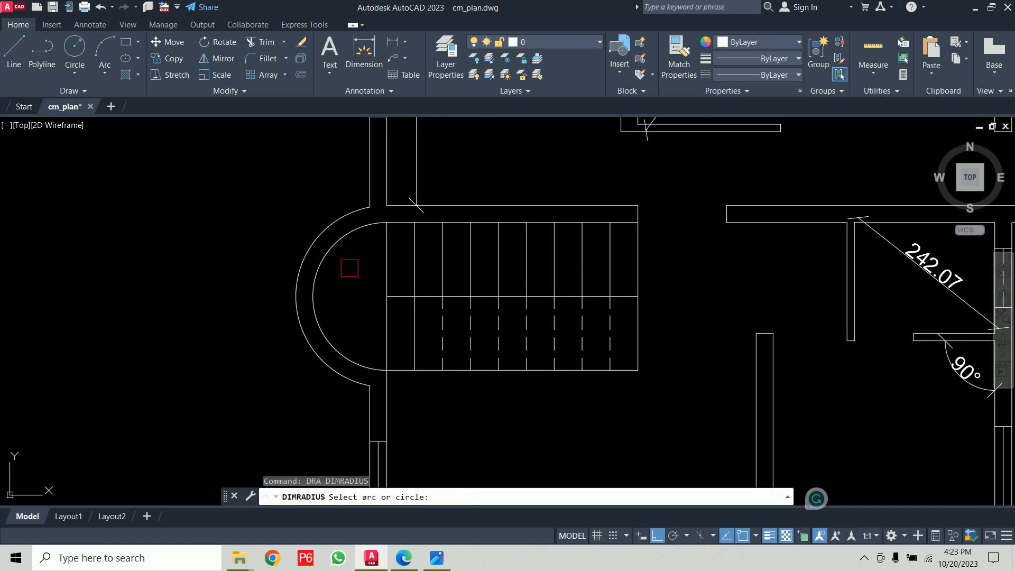
click(331, 247)
click(261, 178)
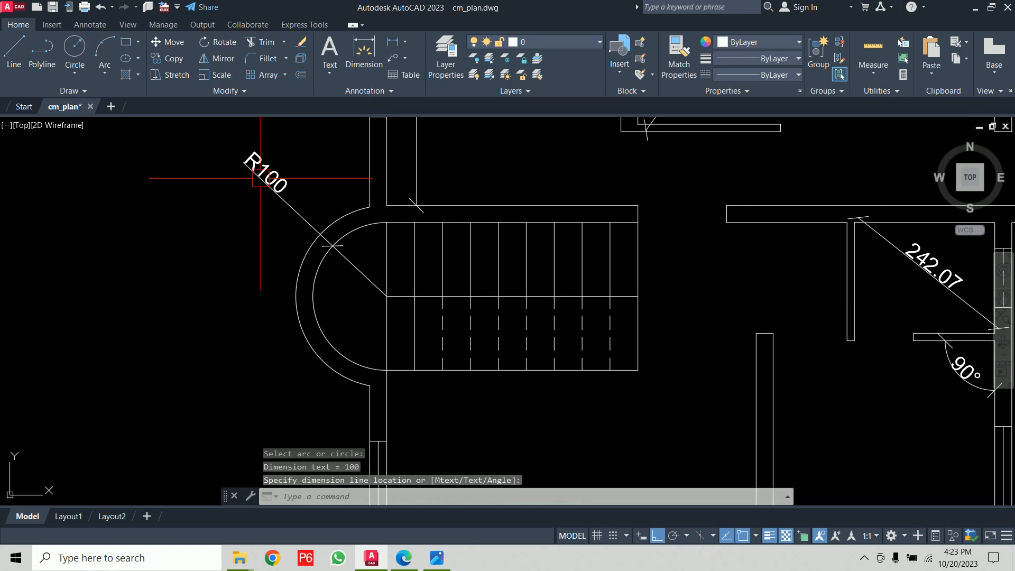
- Repeat the radius dimension on the outer staircase arc
key(Return)
click(296, 264)
click(200, 218)
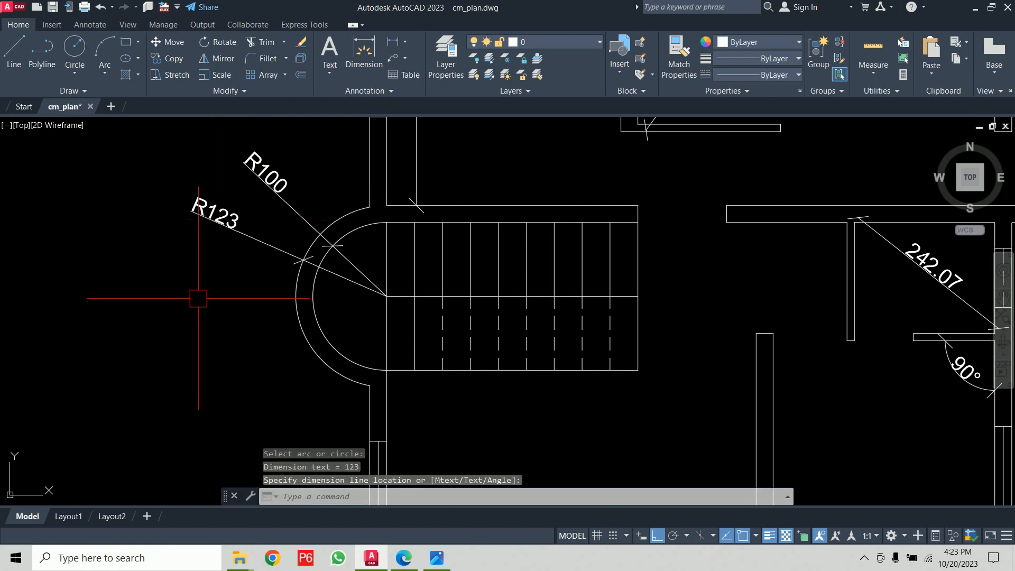
- Run DDI and dimension the diameter of the outer staircase arc
text(ddi)
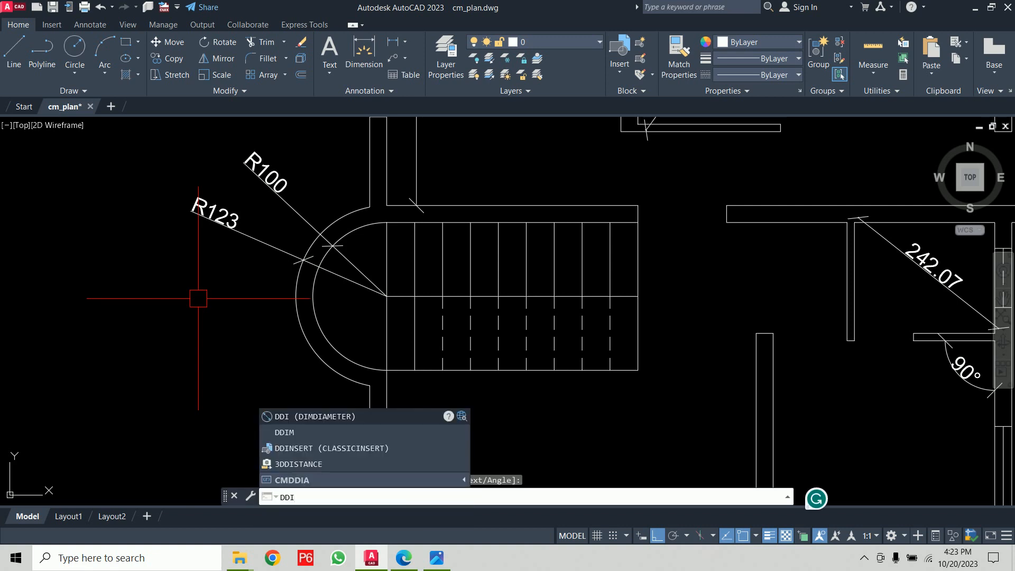
key(Return)
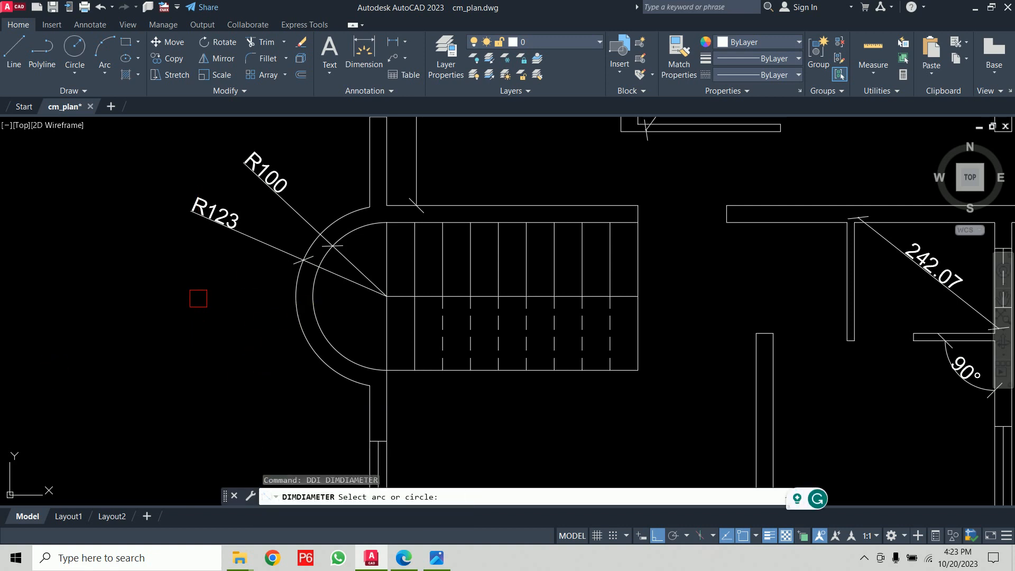
click(297, 312)
click(198, 285)
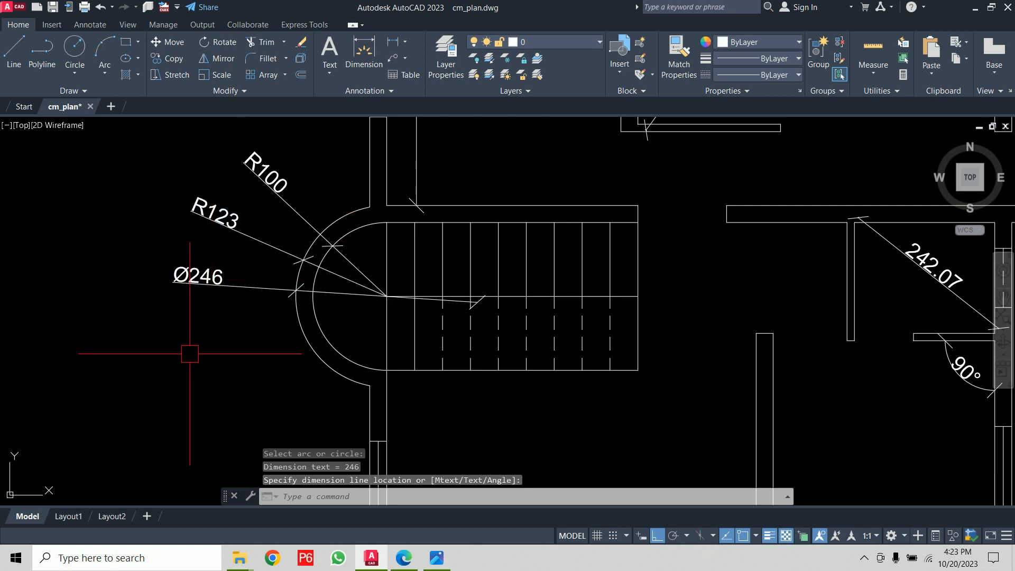
- Erase the two radius dimensions and the diameter dimension on the staircase arcs
scroll(190, 354, down, 6)
scroll(226, 301, up, 5)
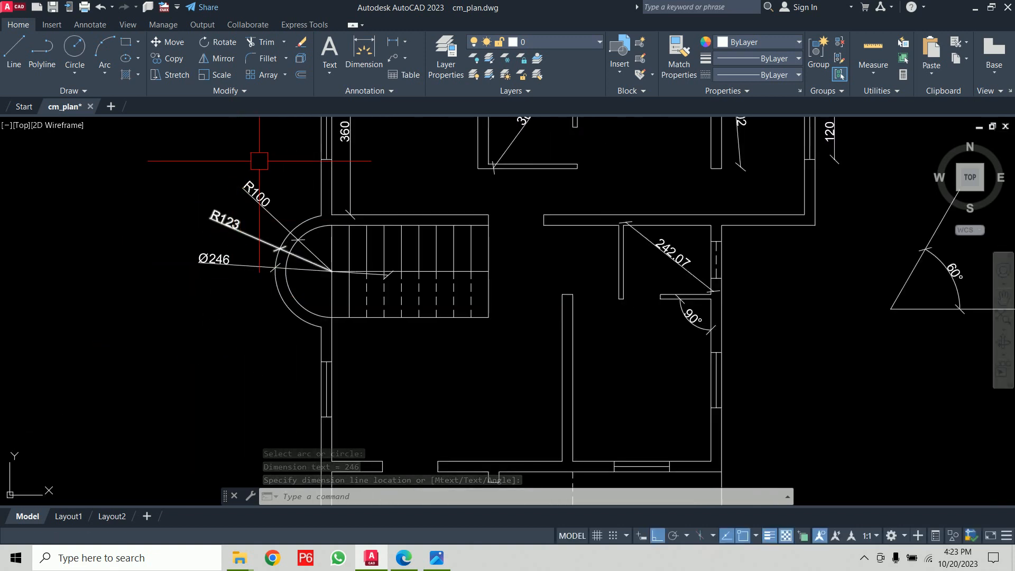
click(273, 157)
click(159, 273)
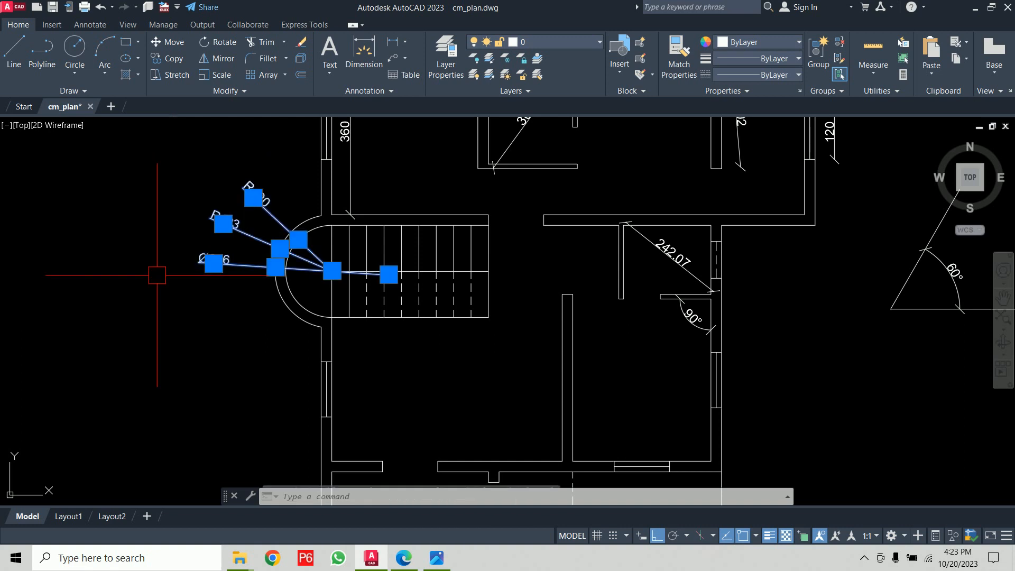
key(Delete)
- Run DAR and add an arc length dimension to the outer staircase arc, placed outside it
scroll(246, 253, up, 2)
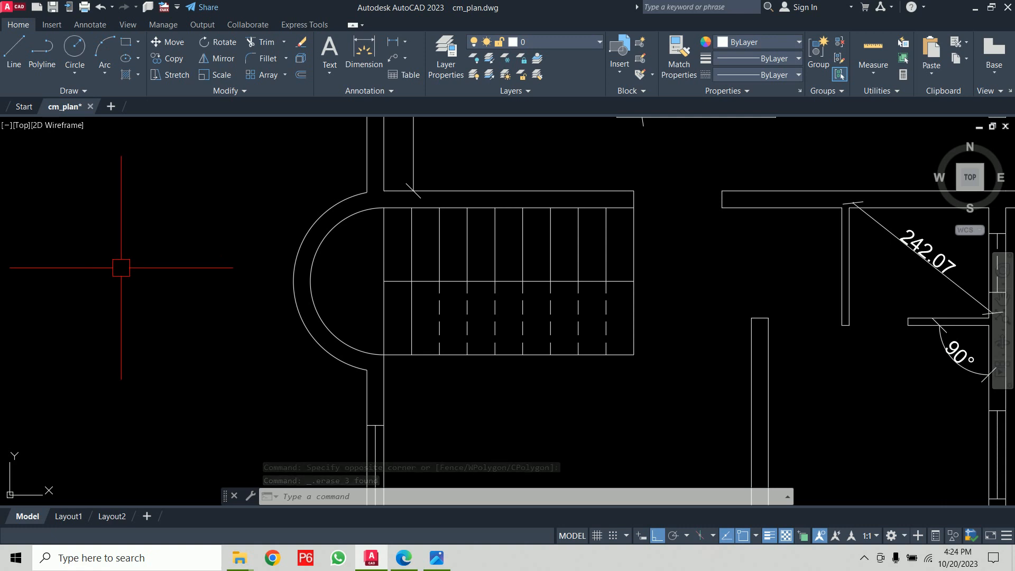
text(dar)
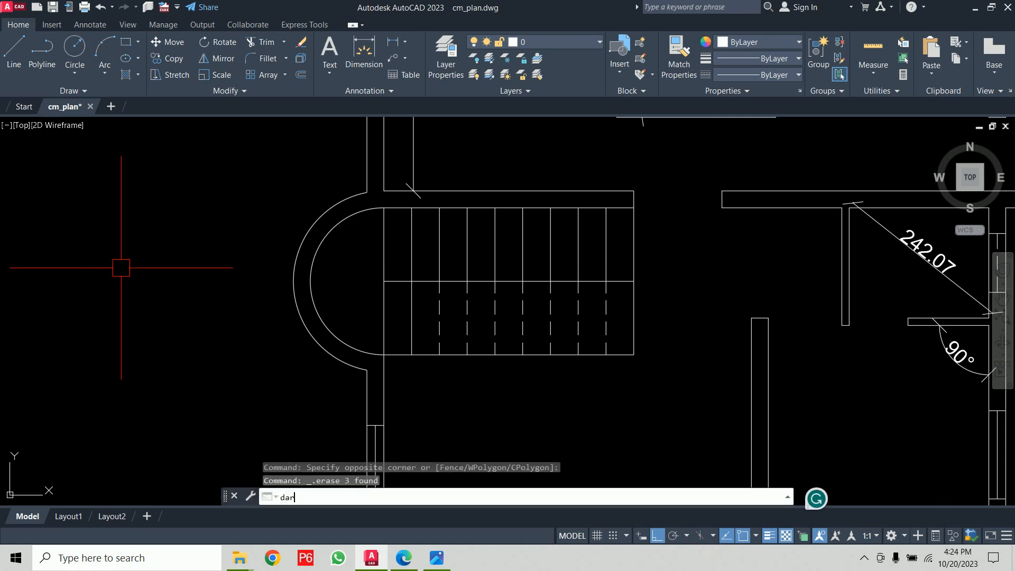
key(Return)
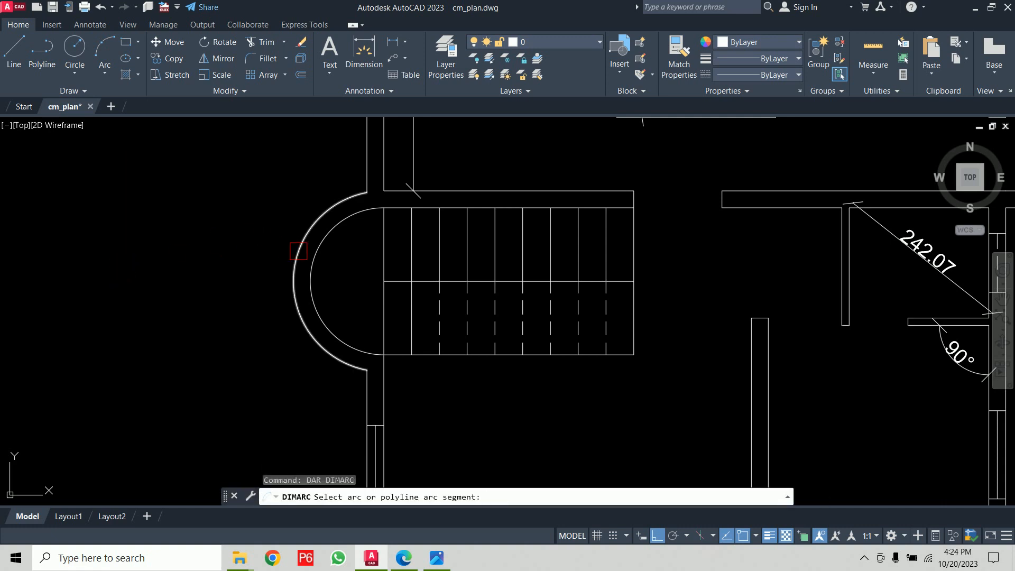
click(297, 253)
click(247, 238)
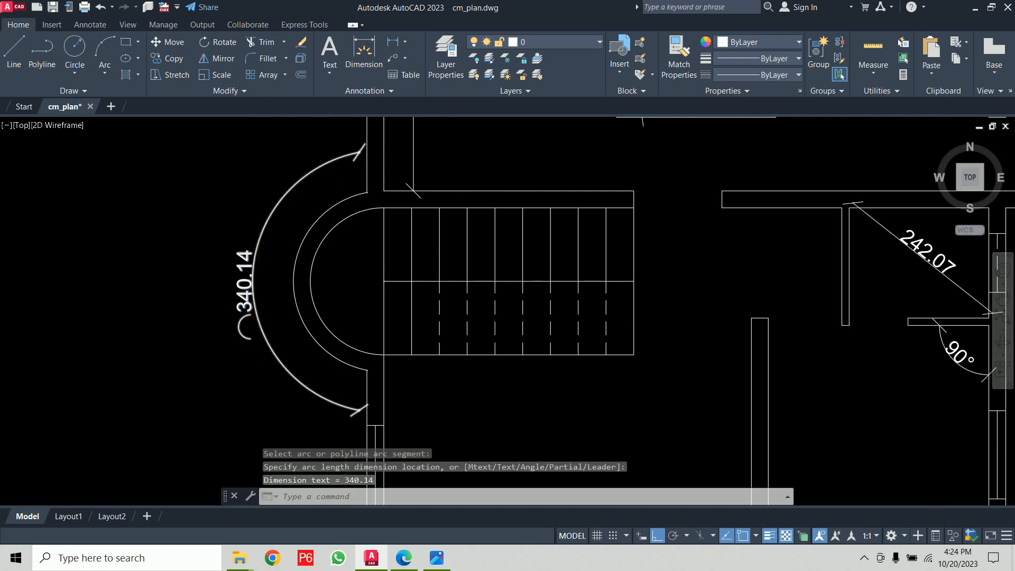
- Modify the ISO-25 dimension style, setting the text alignment to Horizontal
scroll(259, 315, up, 2)
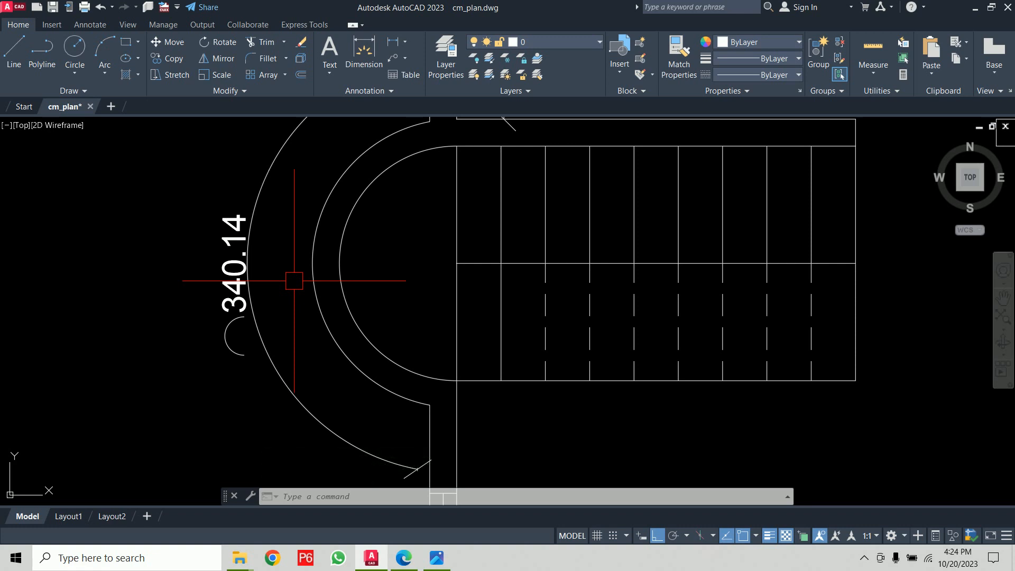
scroll(294, 280, down, 4)
mouse_move(532, 286)
middle_down()
mouse_move(488, 373)
mouse_move(464, 394)
middle_up()
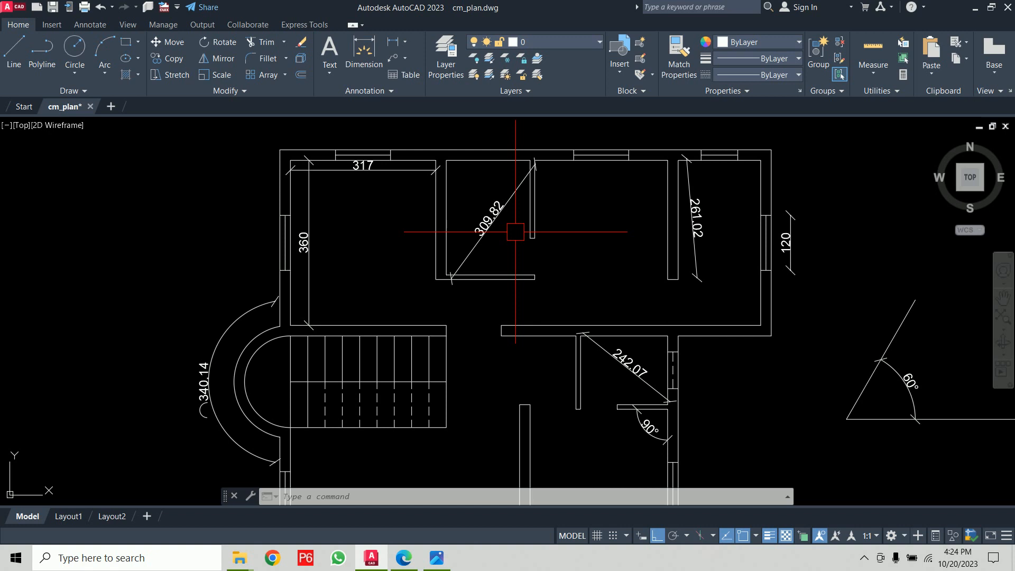
text(d)
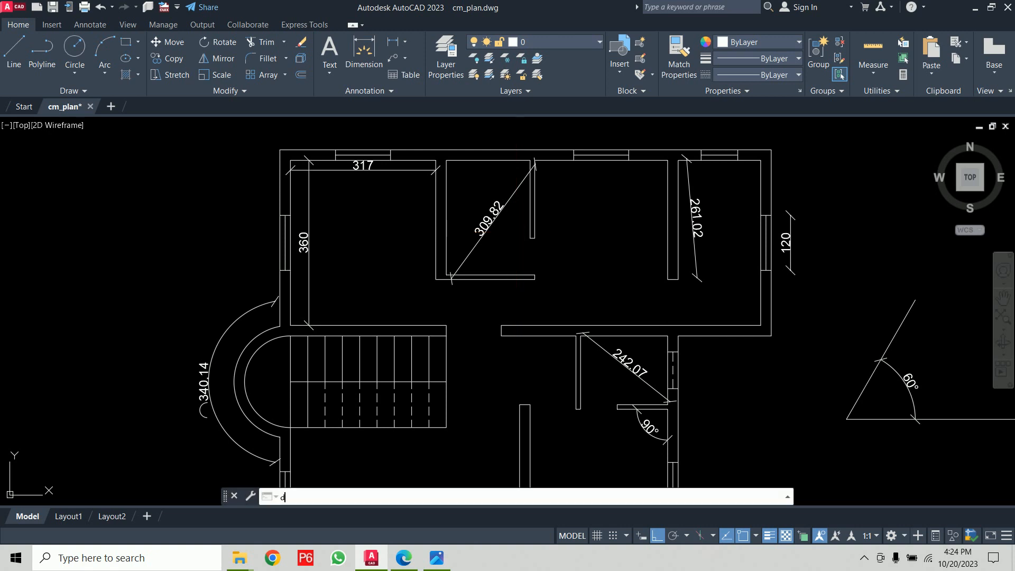
key(Return)
click(655, 250)
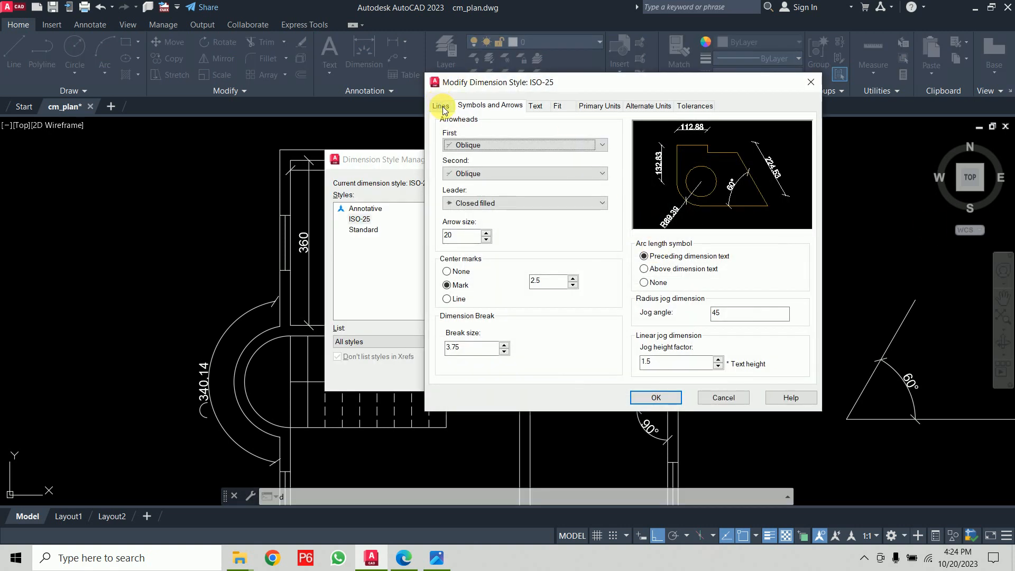
click(543, 107)
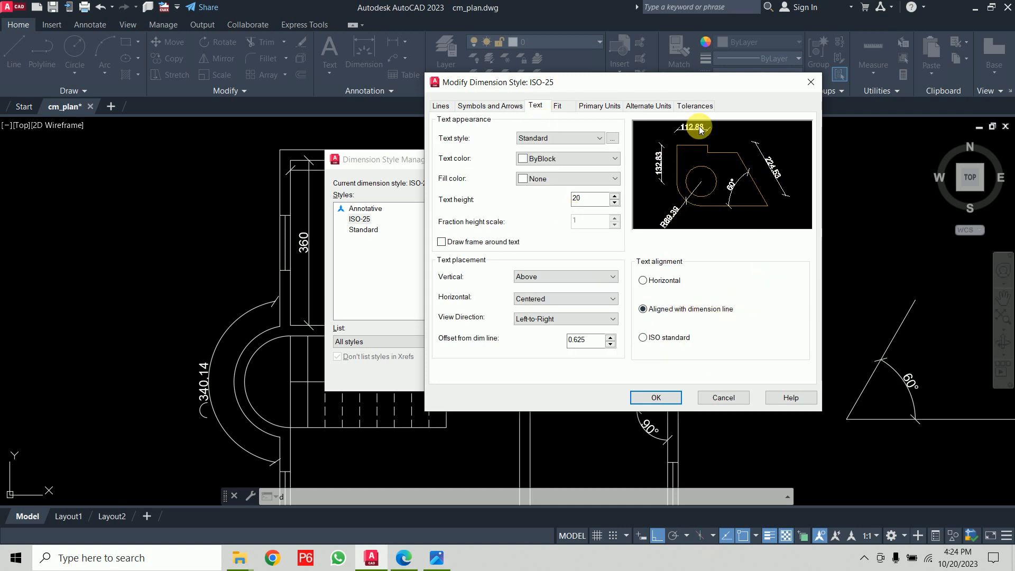
click(658, 287)
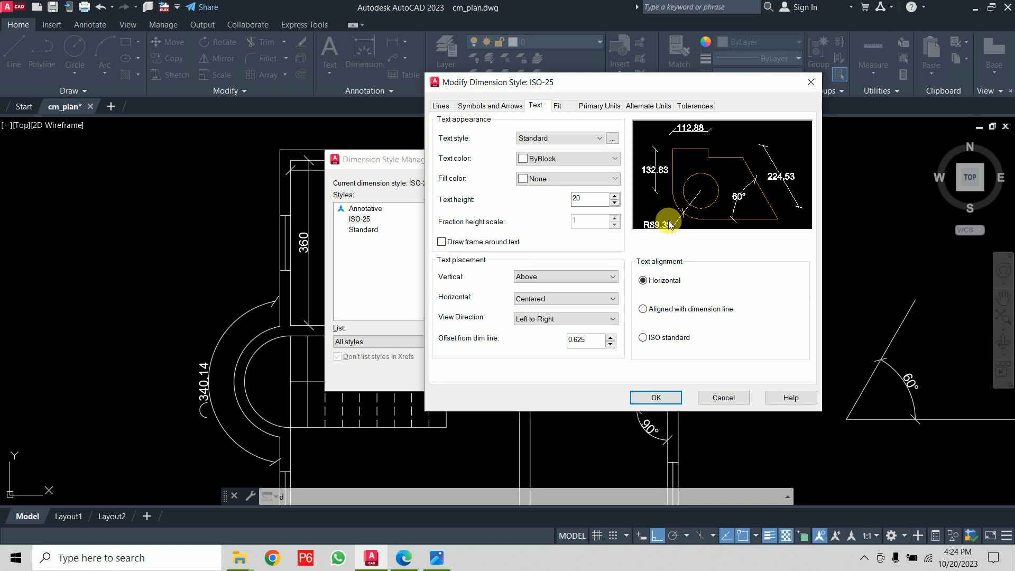
click(662, 342)
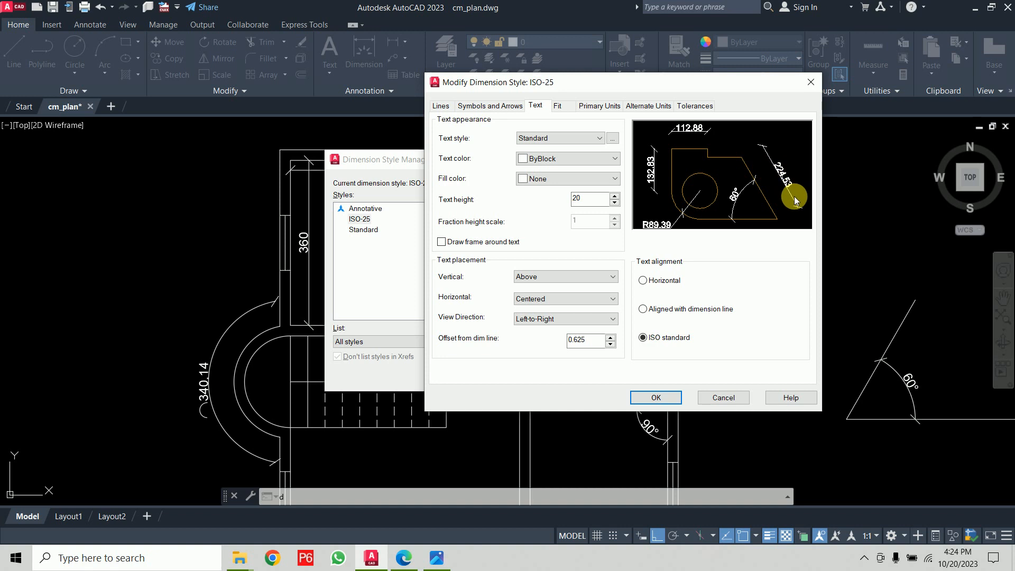
click(678, 311)
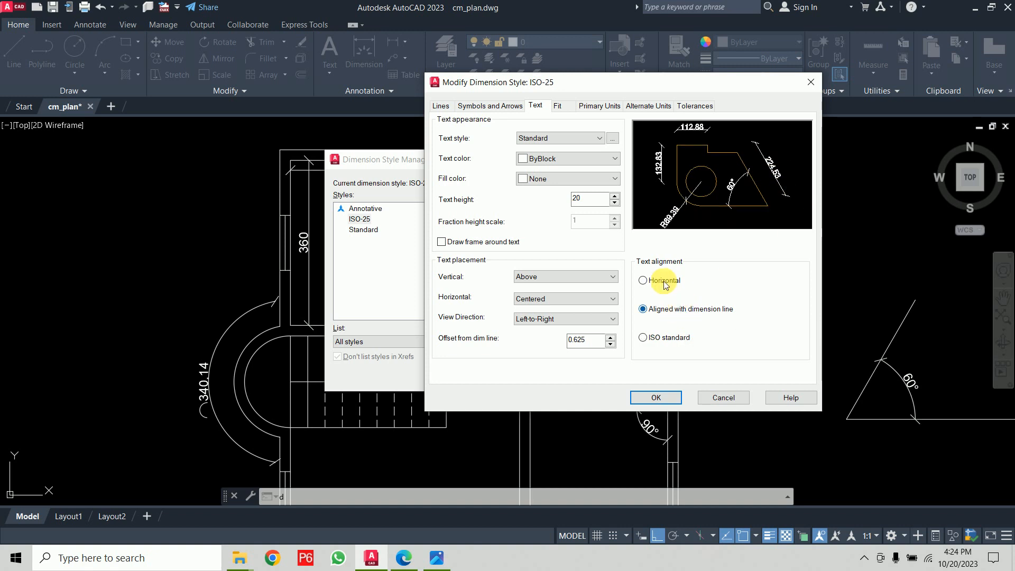
click(664, 282)
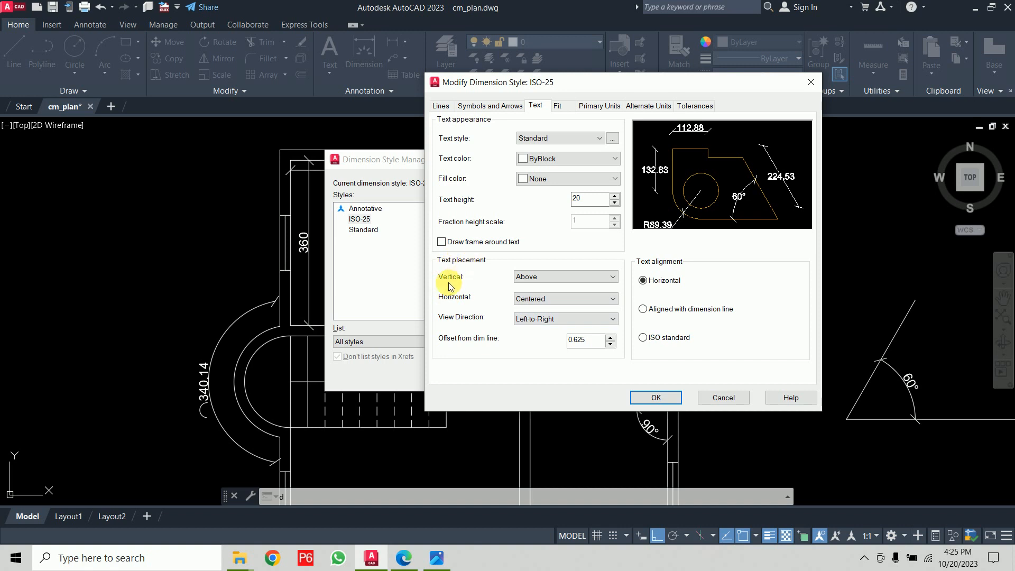
- Set the vertical text placement to Centered, confirm, make ISO-25 current and close the manager
click(552, 278)
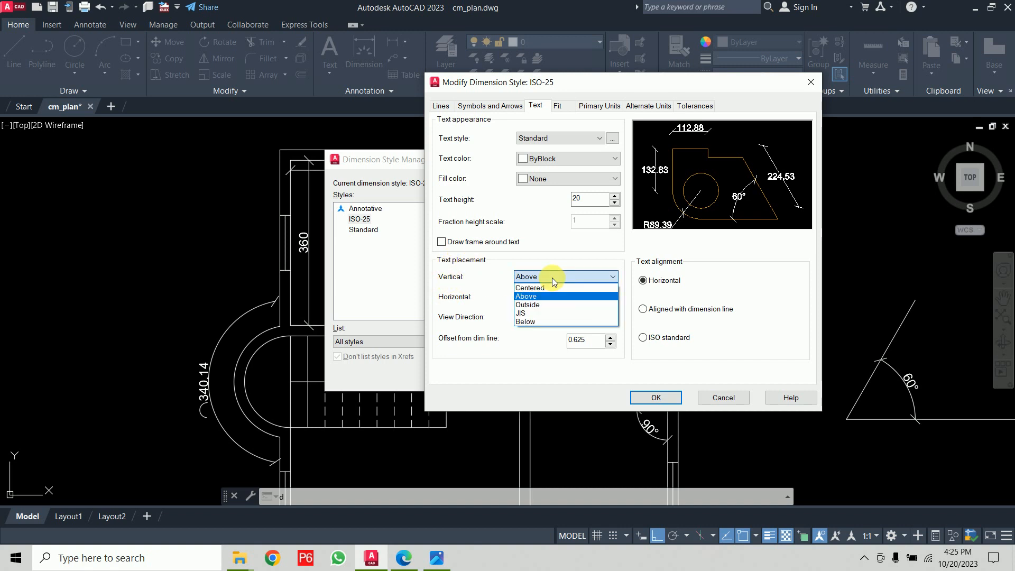
click(551, 287)
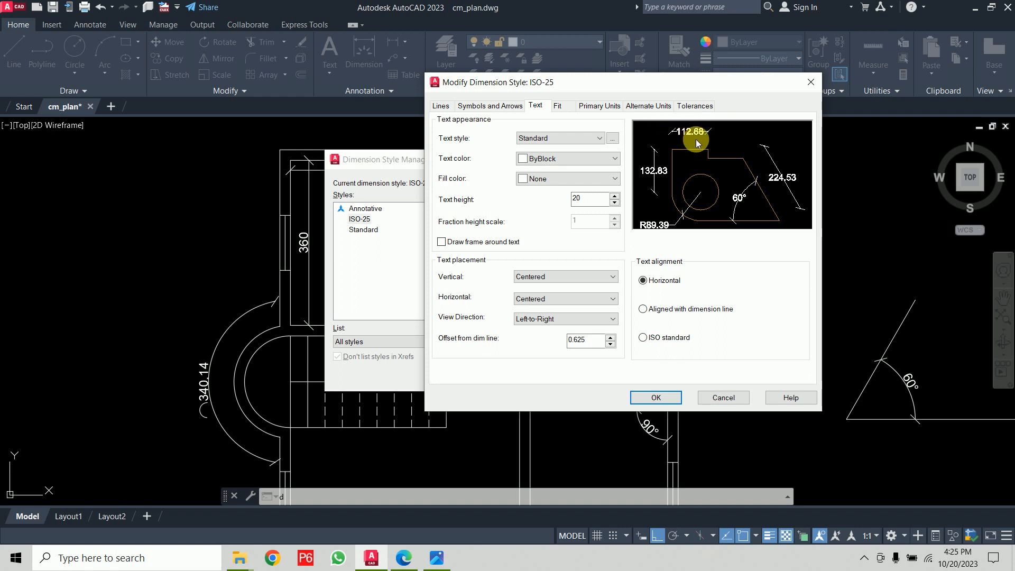
click(654, 397)
click(655, 210)
click(593, 378)
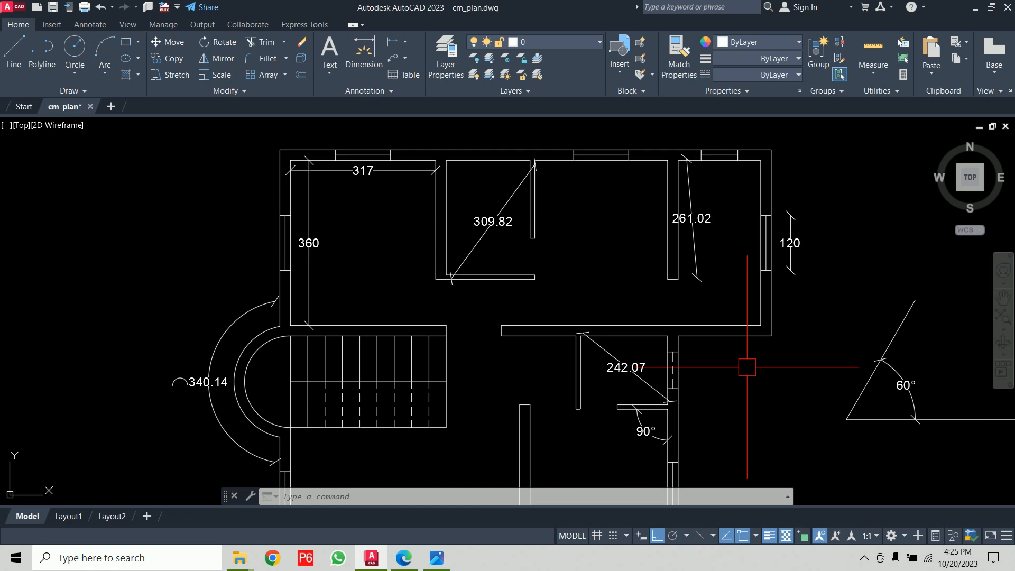
- Reopen the ISO-25 style for modification and set the dimension line colour to Green
text(d)
key(Return)
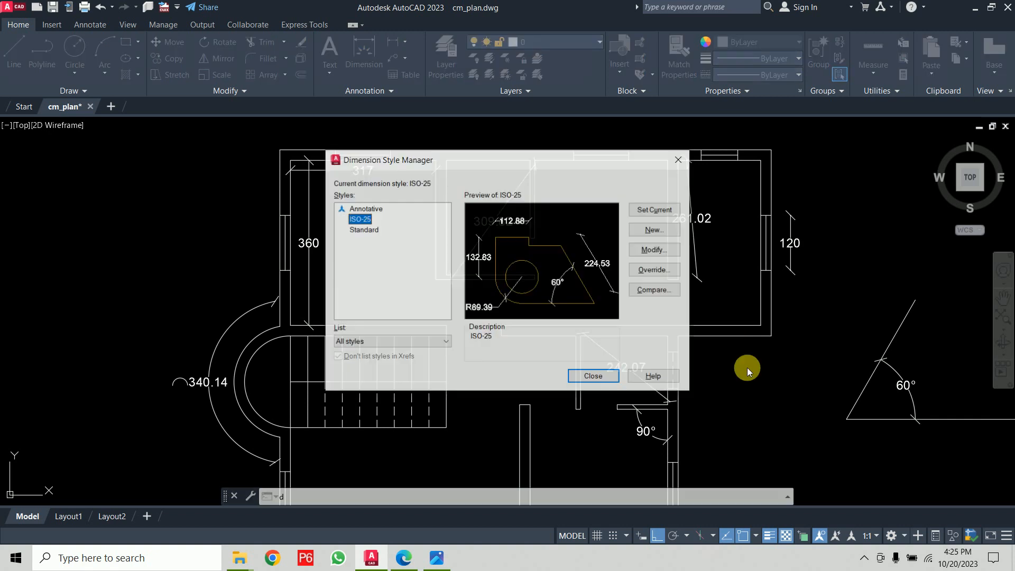
click(655, 249)
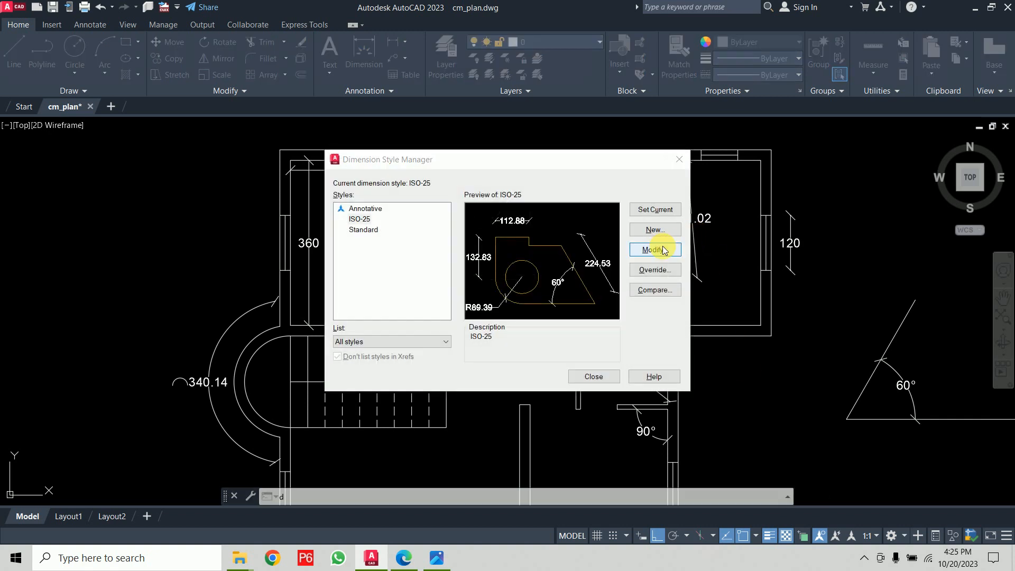
click(491, 108)
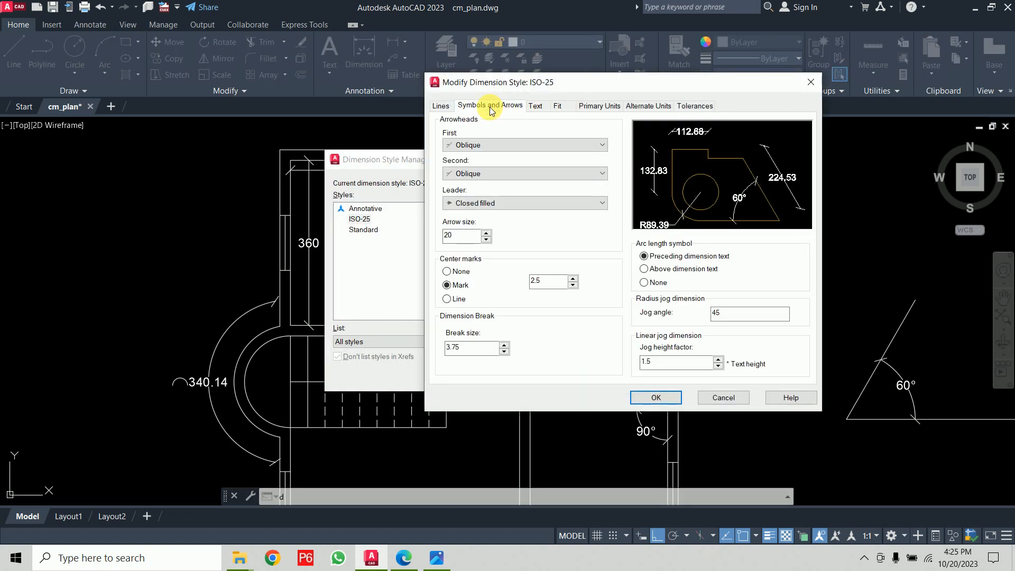
click(443, 108)
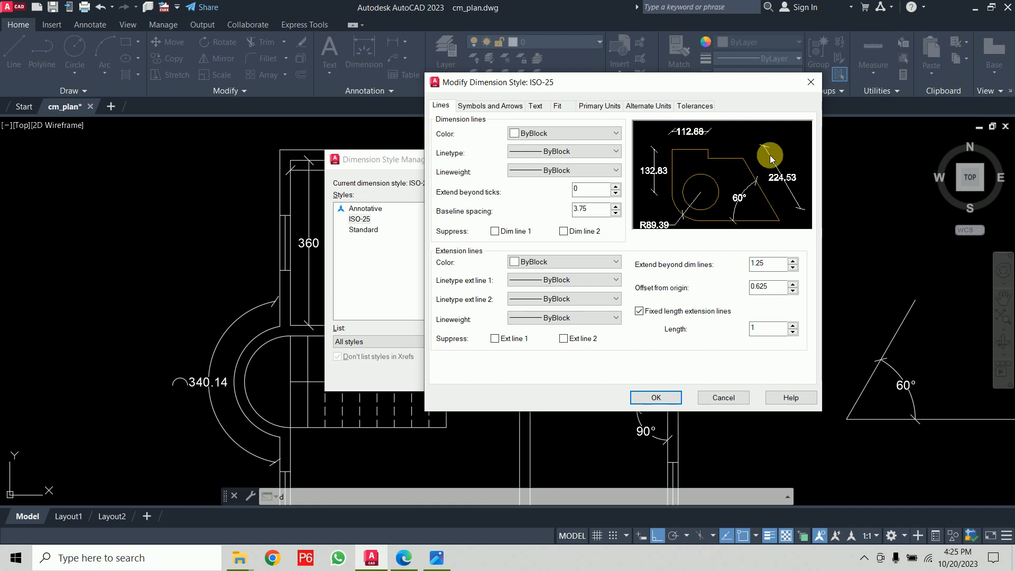
click(568, 131)
click(552, 190)
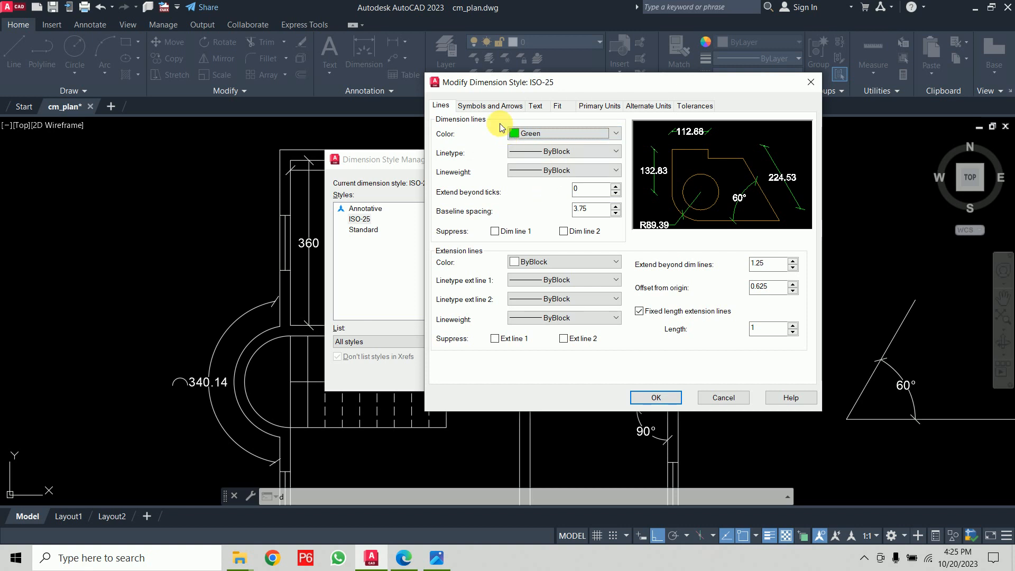
- Set the dimension text colour to Cyan and the text fill colour to Red
click(537, 107)
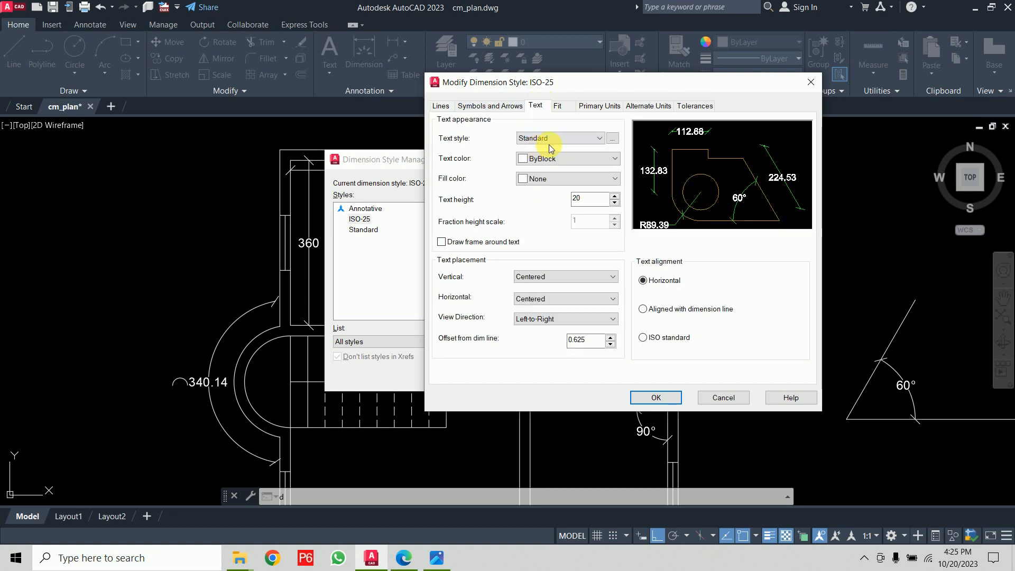
click(552, 157)
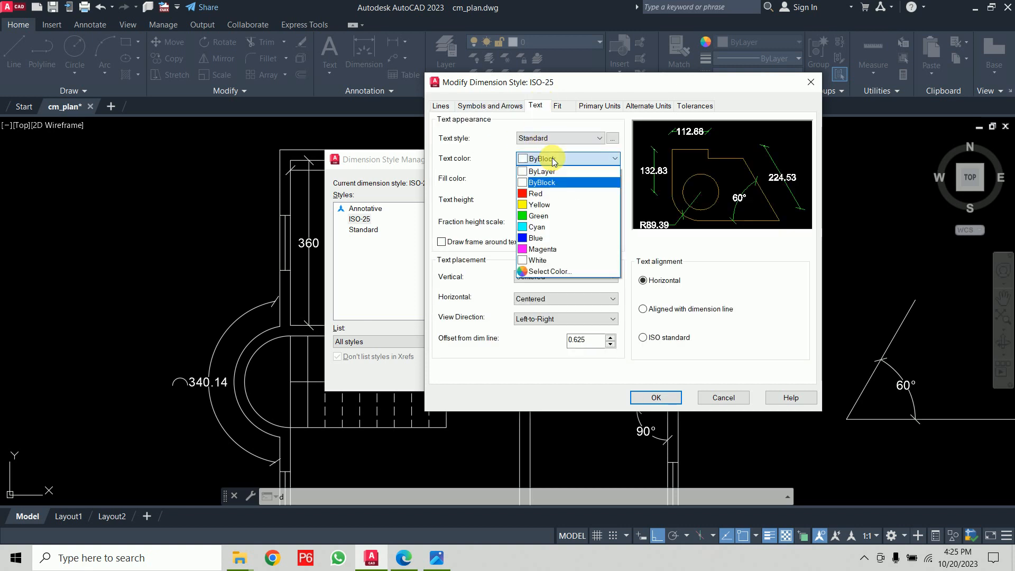
click(552, 228)
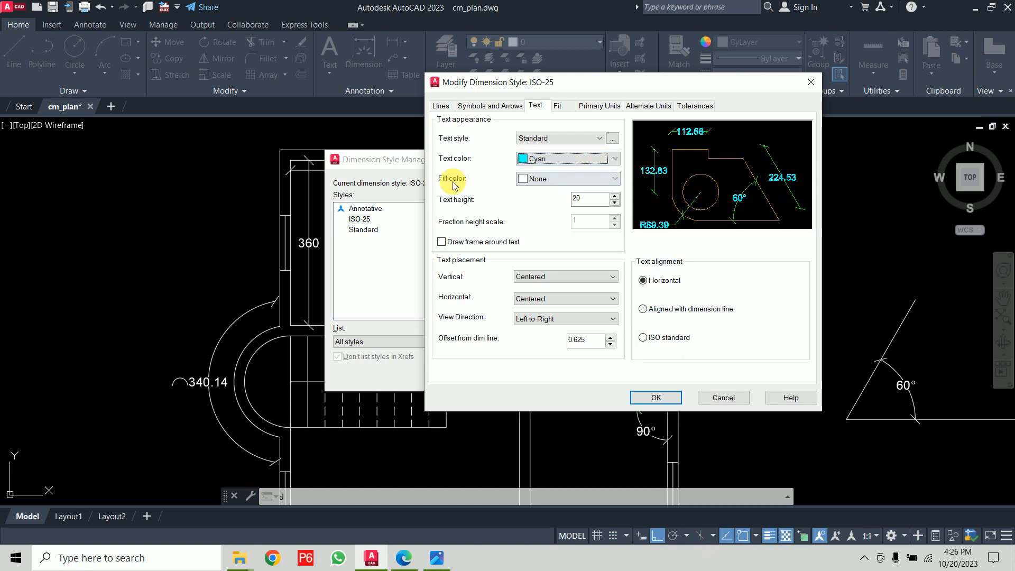
click(547, 179)
click(548, 242)
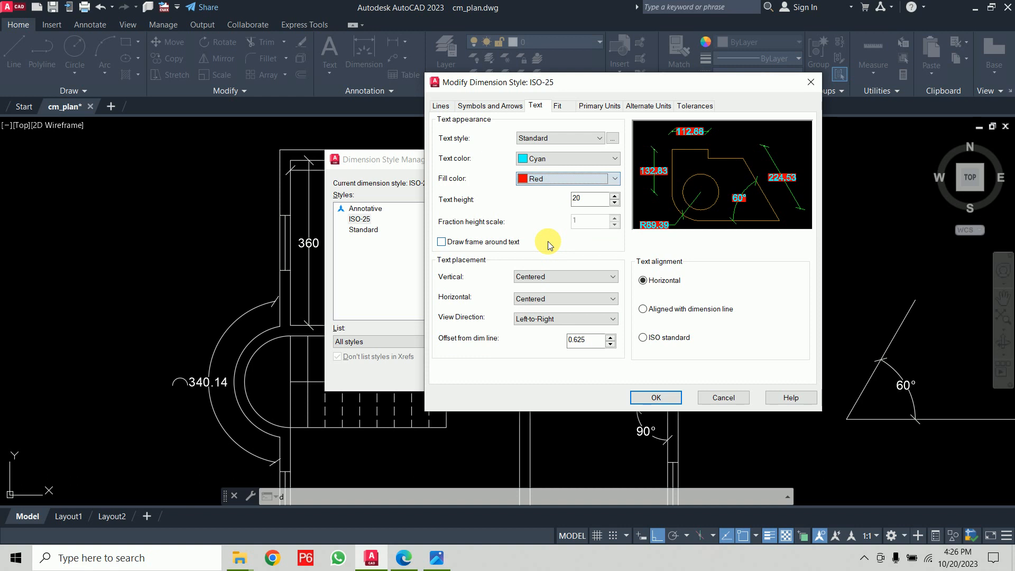
- Set the ISO-25 text fill colour to Yellow and the text colour to Red, then confirm and close the style manager
click(550, 179)
click(544, 246)
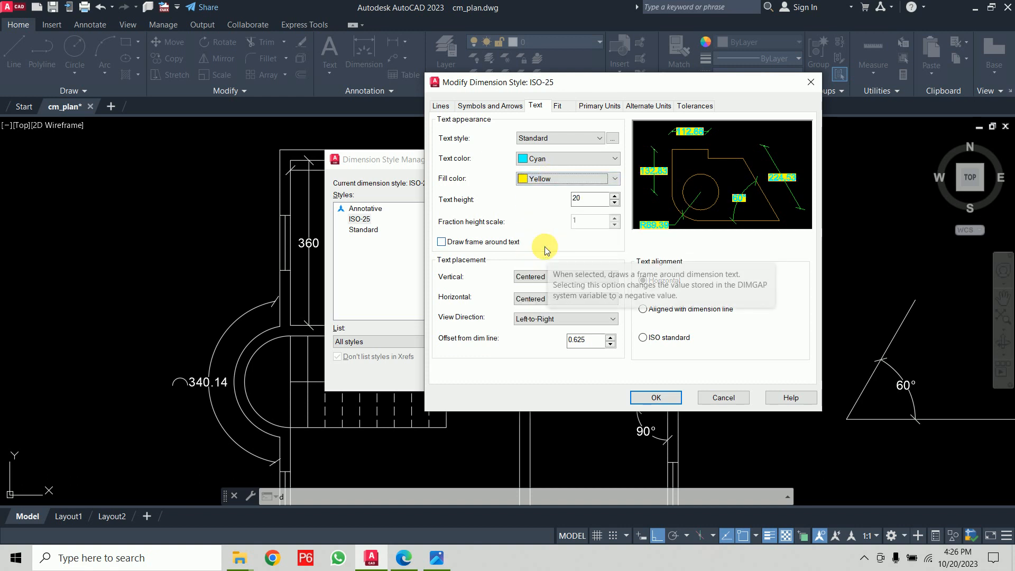
click(548, 159)
click(544, 194)
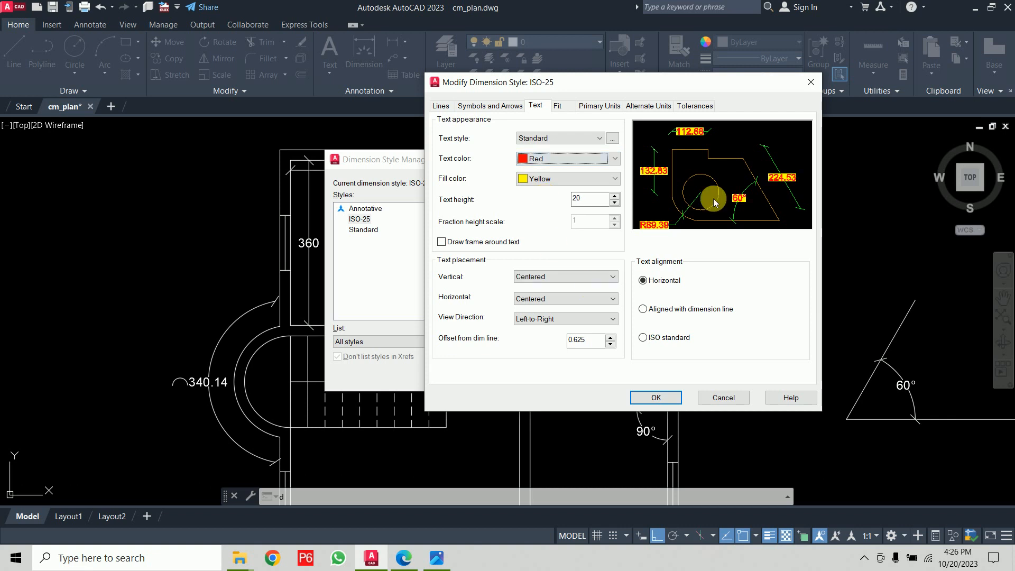
click(660, 400)
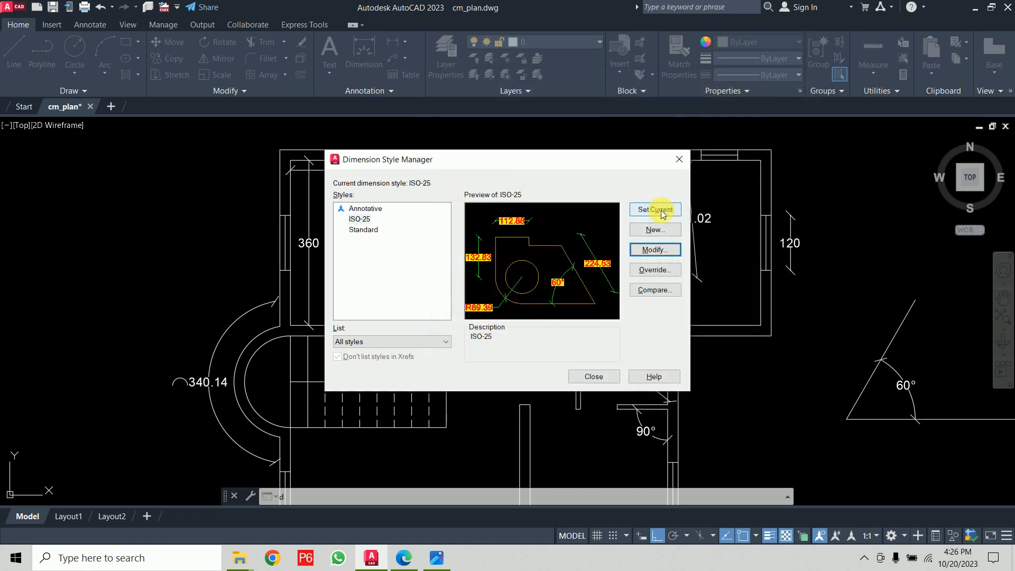
click(603, 381)
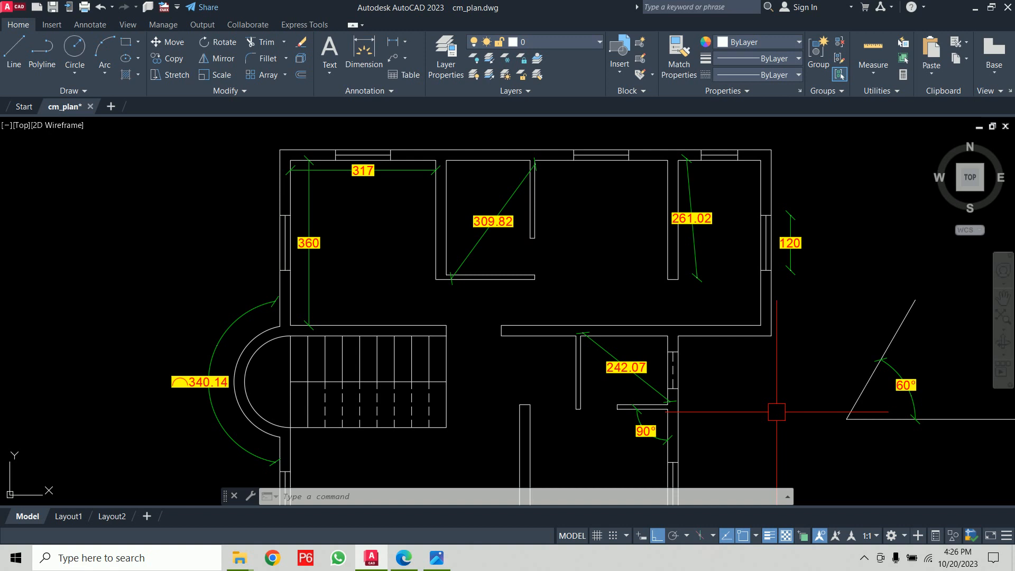
middle_drag(753, 390, 695, 280)
scroll(695, 280, down, 4)
scroll(667, 272, up, 6)
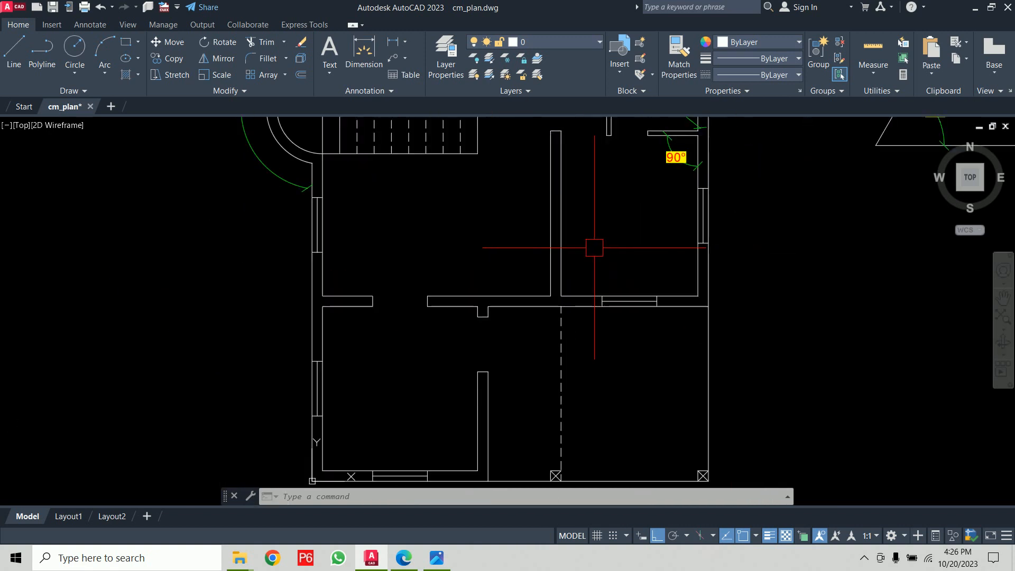
middle_drag(600, 251, 585, 296)
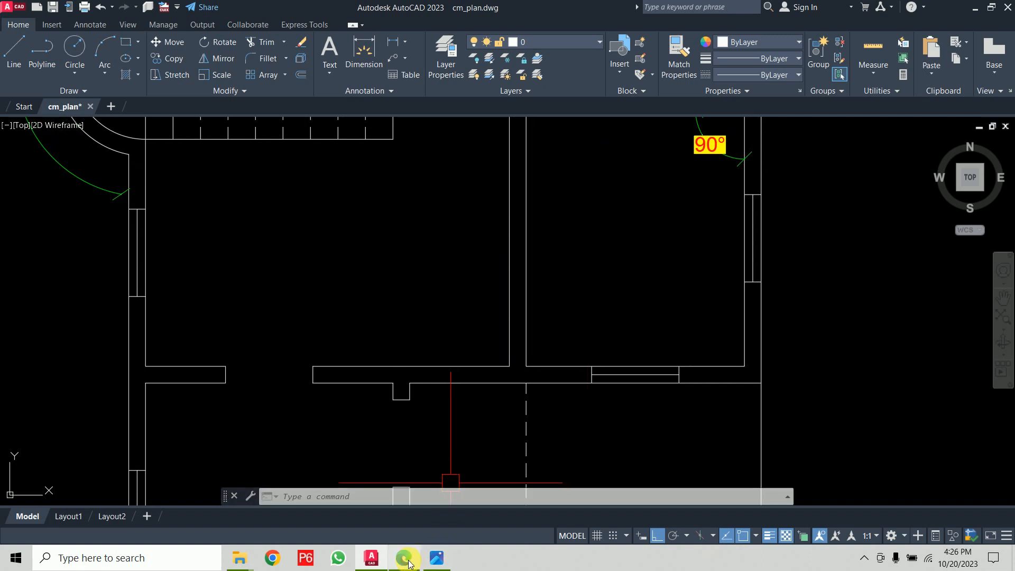
- Switch to the Autocad Class PDF, tick off the completed dimension commands in the list, and return to the drawing
click(405, 559)
drag(297, 179, 332, 170)
drag(308, 222, 339, 205)
drag(308, 249, 345, 230)
drag(308, 274, 353, 255)
mouse_move(321, 293)
mouse_down()
mouse_move(328, 309)
mouse_move(353, 285)
mouse_up()
mouse_move(336, 321)
mouse_down()
mouse_move(340, 334)
mouse_move(374, 312)
mouse_up()
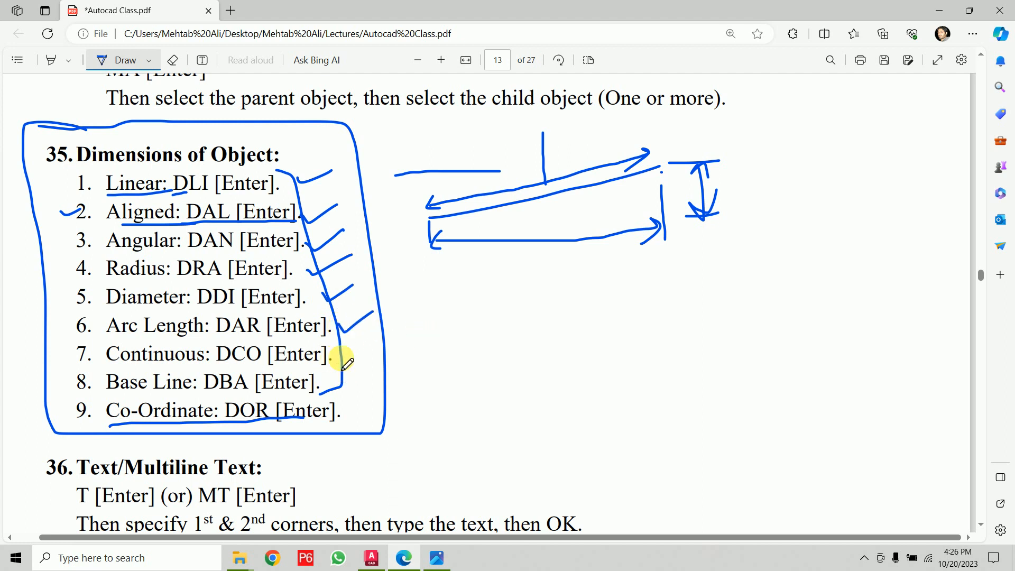
click(405, 563)
- Add a linear dimension across the left wall thickness at the interior wall junction
middle_drag(459, 401, 499, 129)
middle_drag(467, 324, 477, 289)
middle_drag(398, 238, 331, 370)
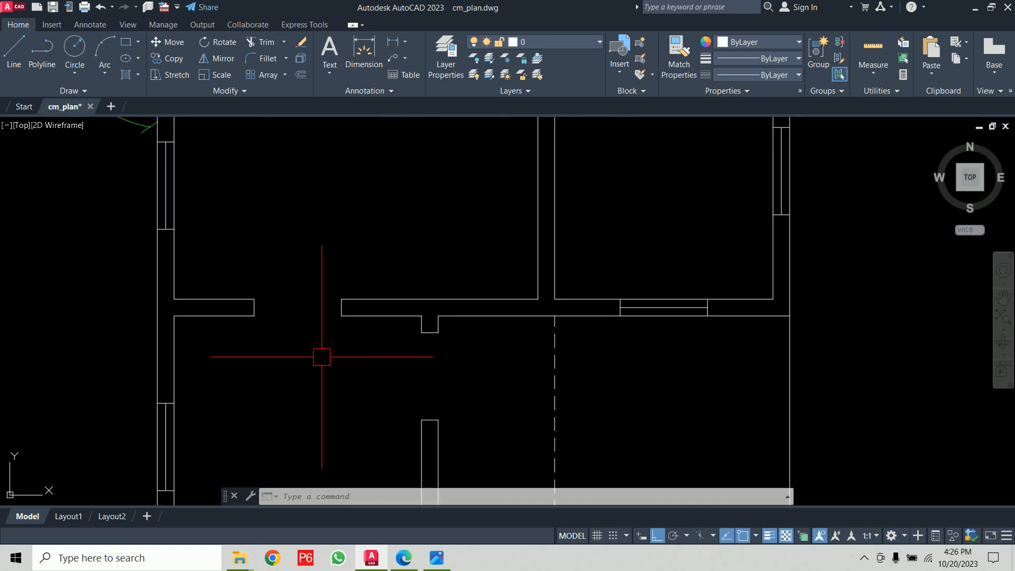
text(dli)
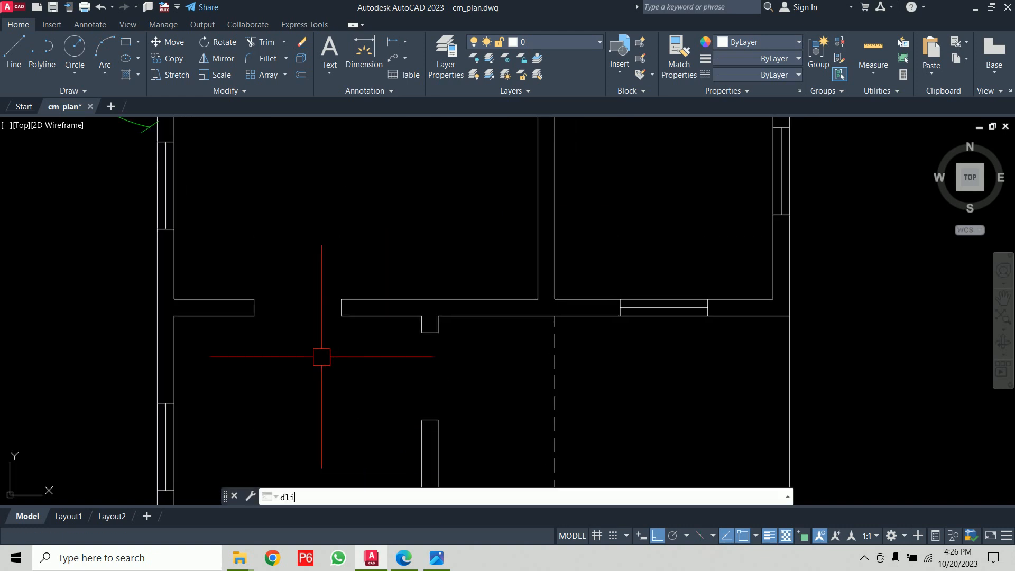
key(Return)
click(174, 315)
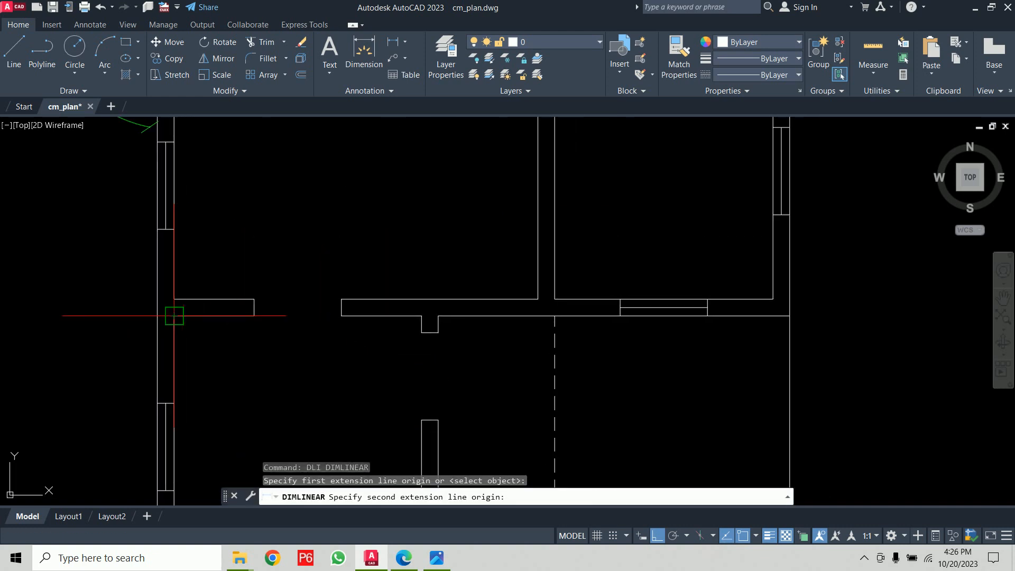
click(158, 315)
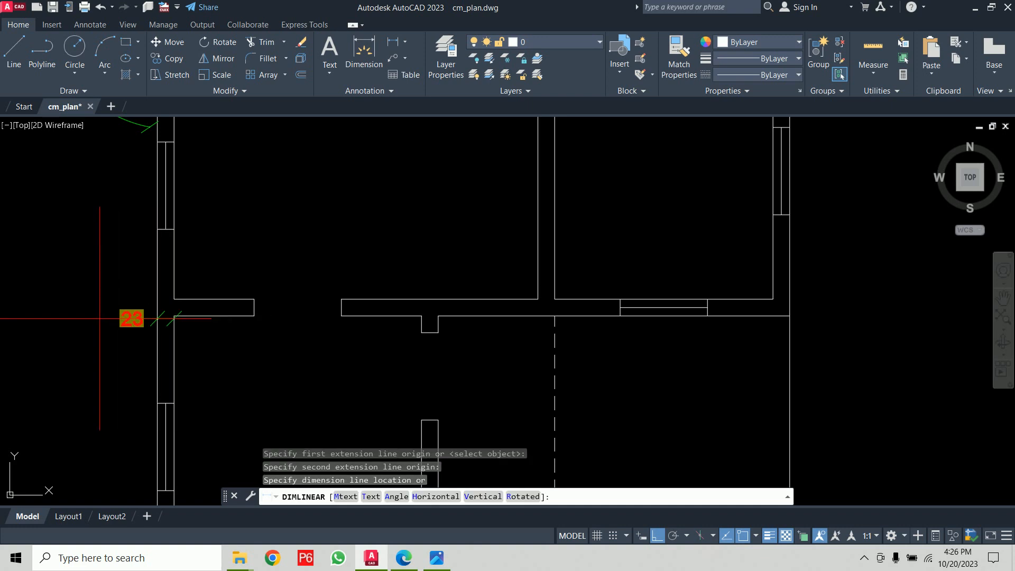
click(154, 346)
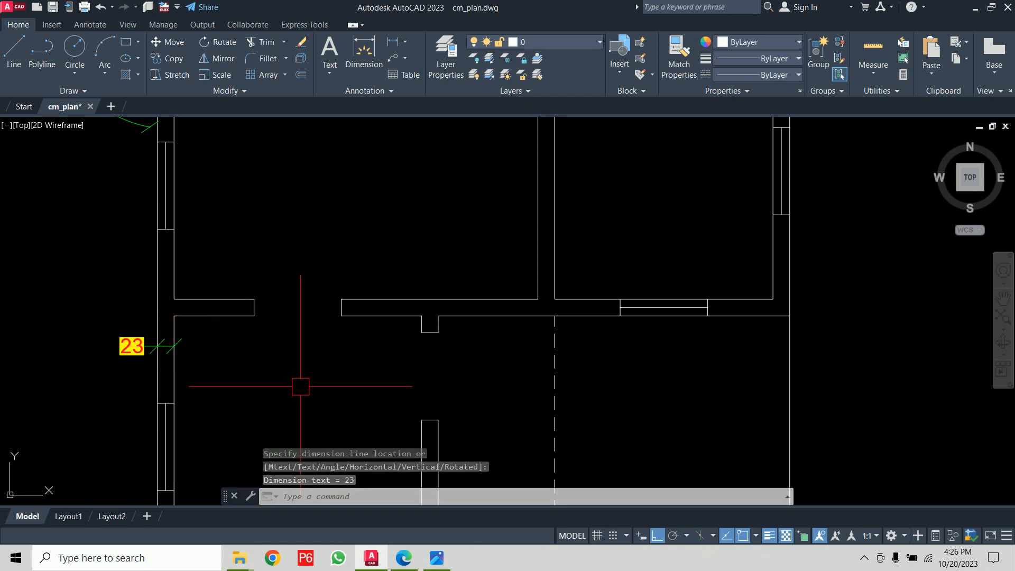
- Chain continuous dimensions from the wall-thickness dimension along the interior walls to the right outer wall
text(dco)
key(Return)
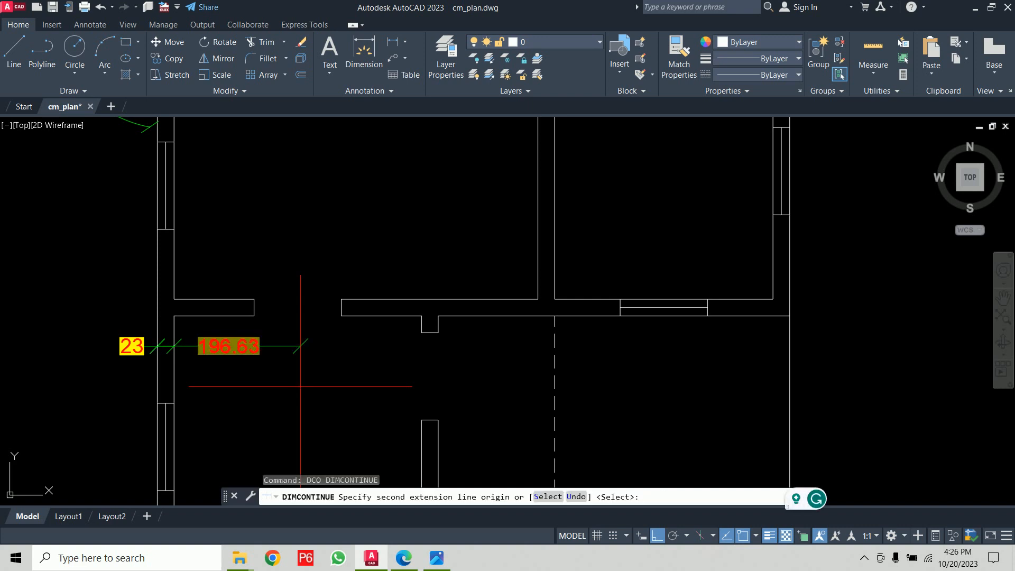
click(344, 324)
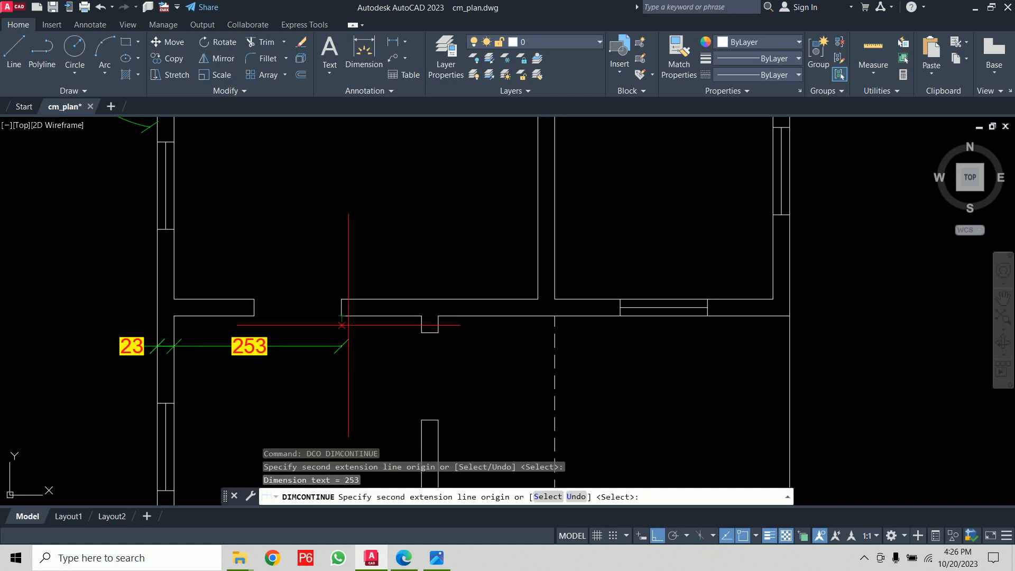
click(421, 317)
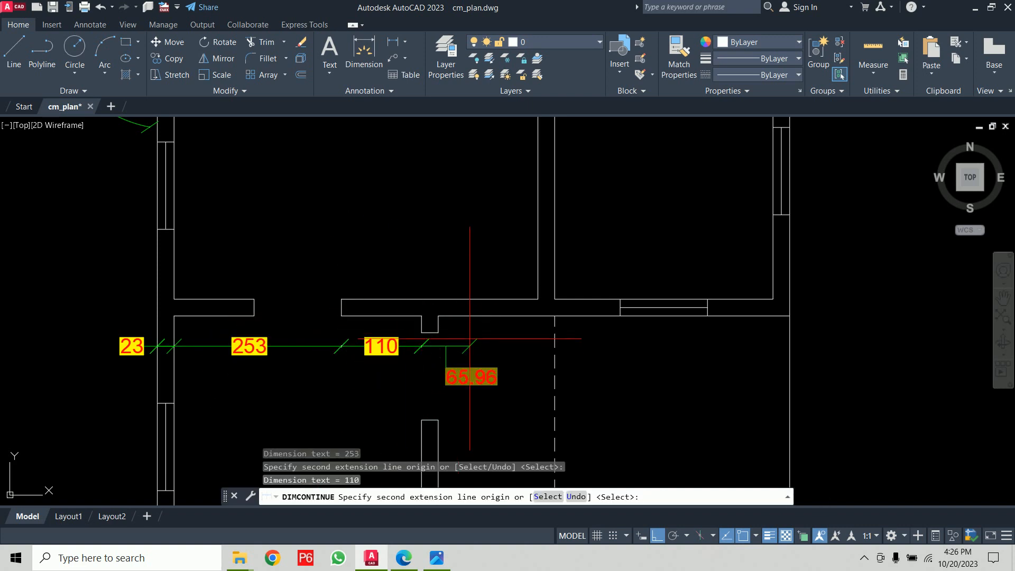
click(439, 315)
click(555, 316)
click(789, 315)
key(Return)
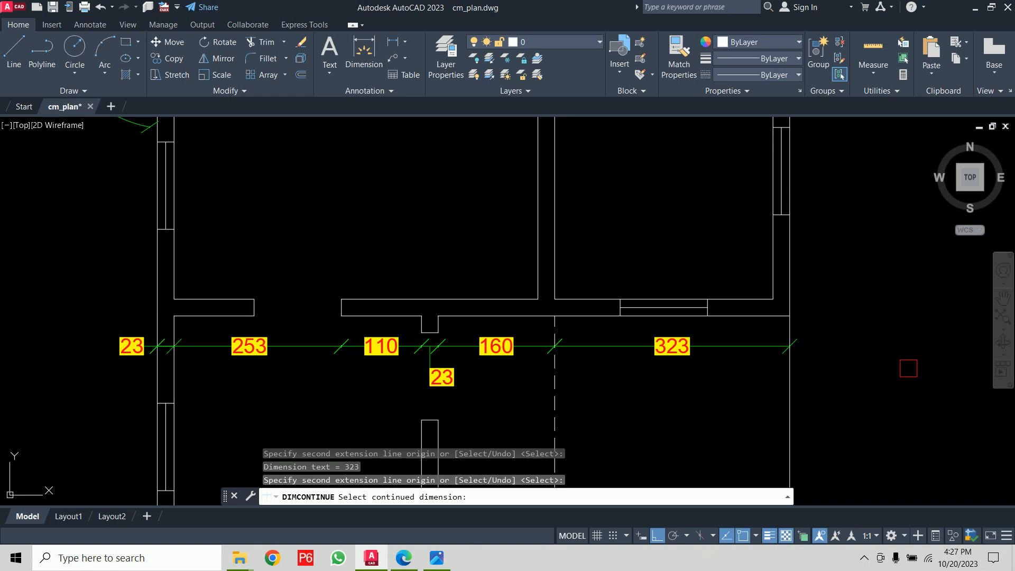
key(Return)
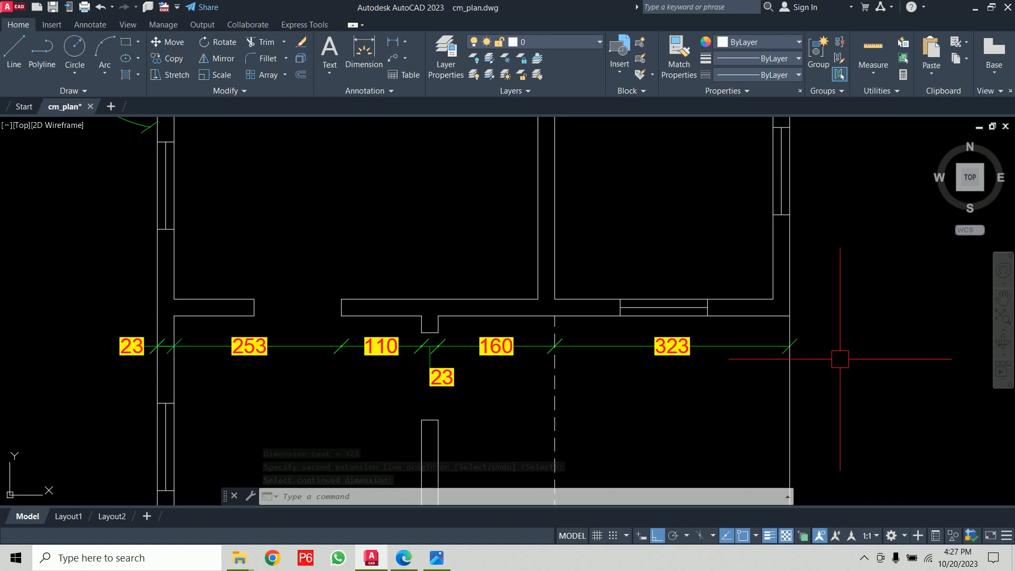
- Select and delete the five continuous dimensions
click(721, 346)
click(496, 347)
click(444, 377)
scroll(450, 362, up, 4)
click(549, 373)
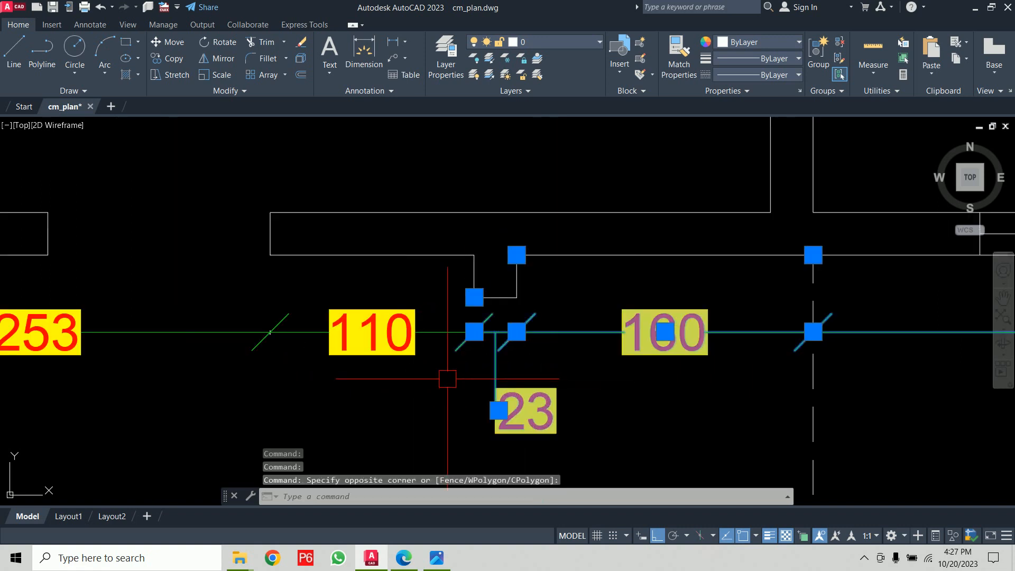
click(436, 331)
scroll(265, 352, down, 4)
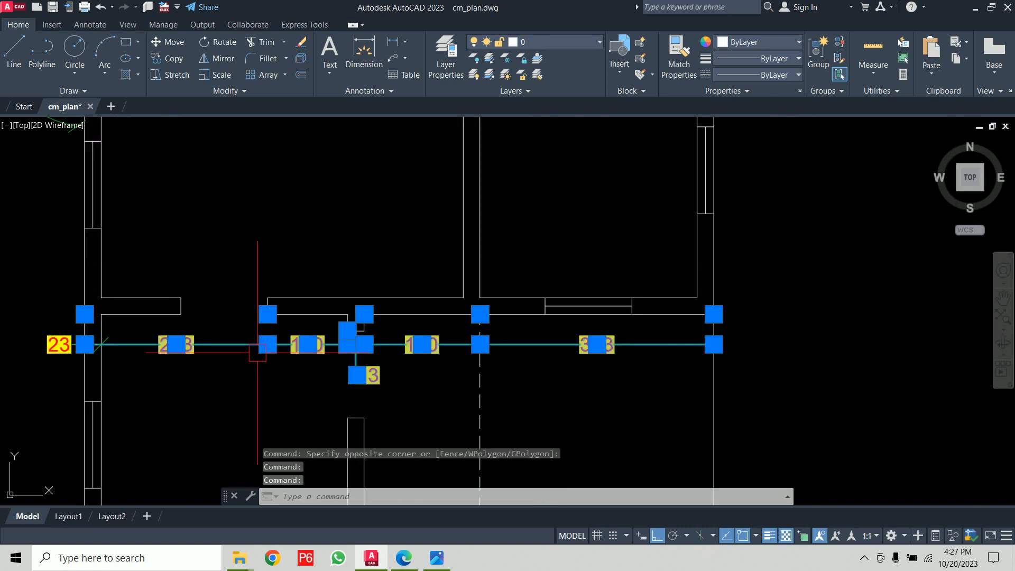
key(Delete)
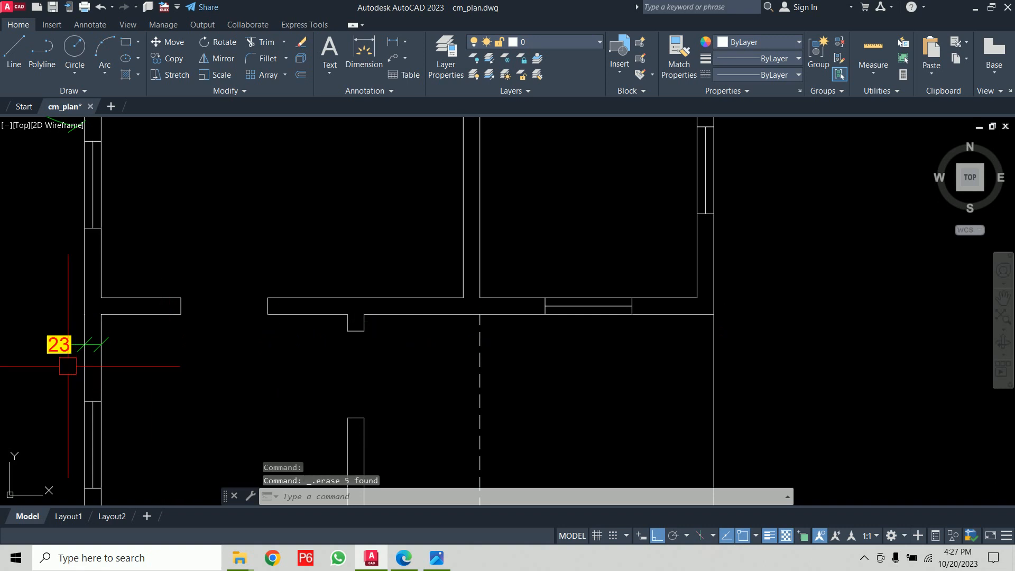
- Select and delete the remaining wall-thickness linear dimension
click(63, 344)
click(230, 368)
click(206, 375)
scroll(99, 362, up, 4)
key(Delete)
scroll(291, 368, down, 4)
- Add a linear dimension across the left wall thickness just below the interior wall
middle_drag(318, 365, 288, 329)
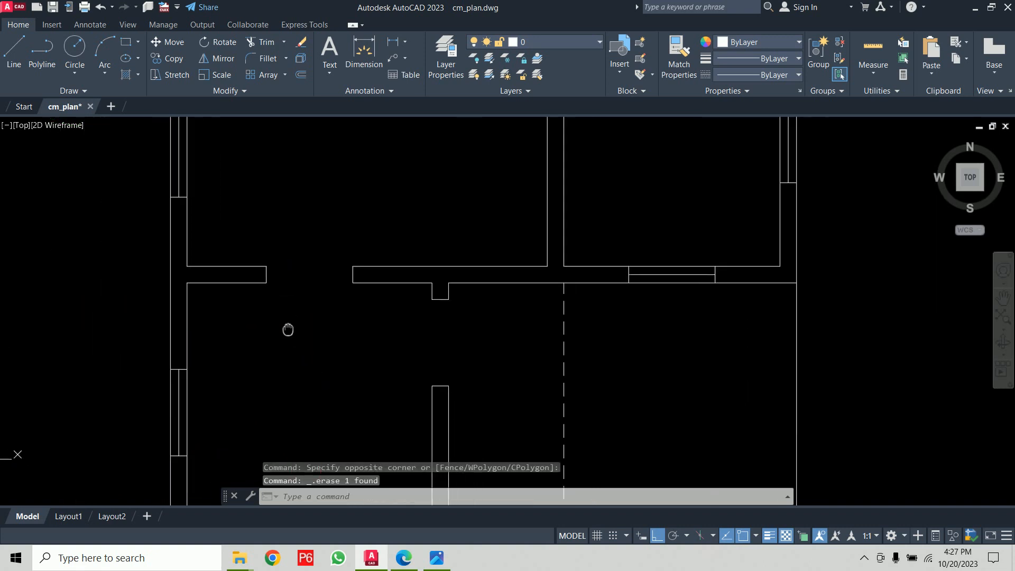
text(d)
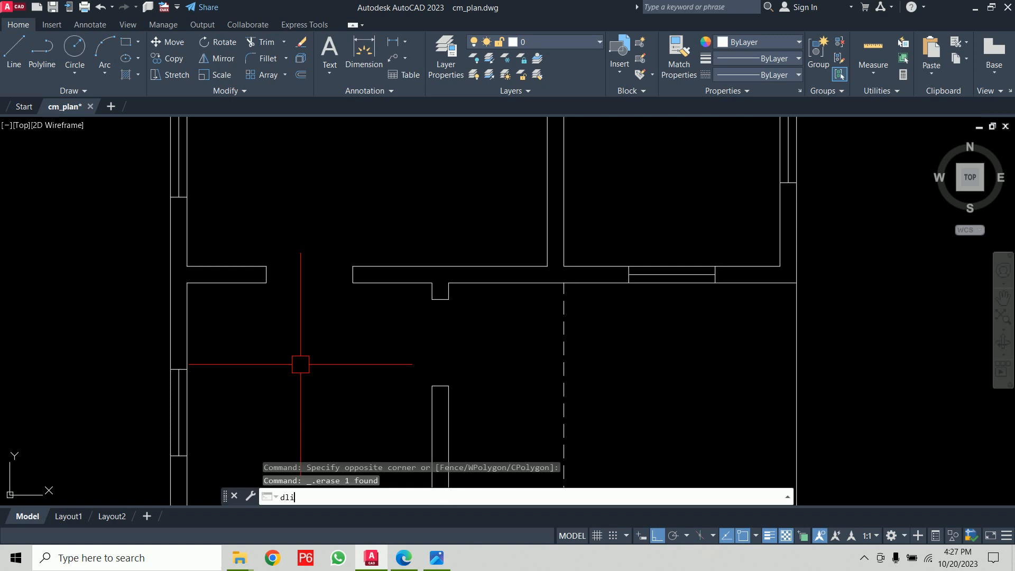
text(li)
key(Return)
click(187, 282)
click(170, 282)
click(145, 301)
- Create baseline dimensions from that wall to the interior wall corners and the right outer wall
text(dba)
key(Return)
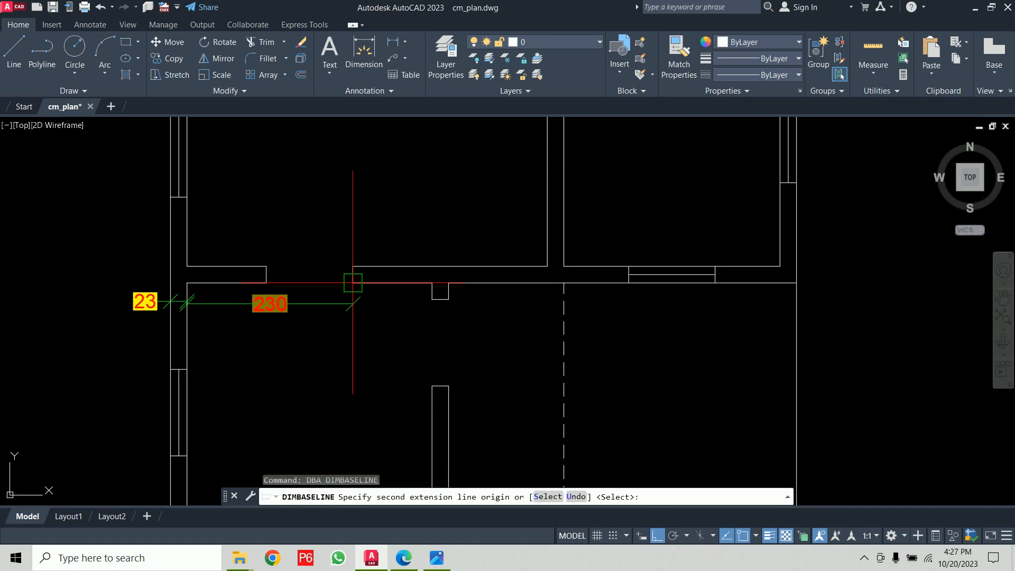
click(352, 283)
click(433, 299)
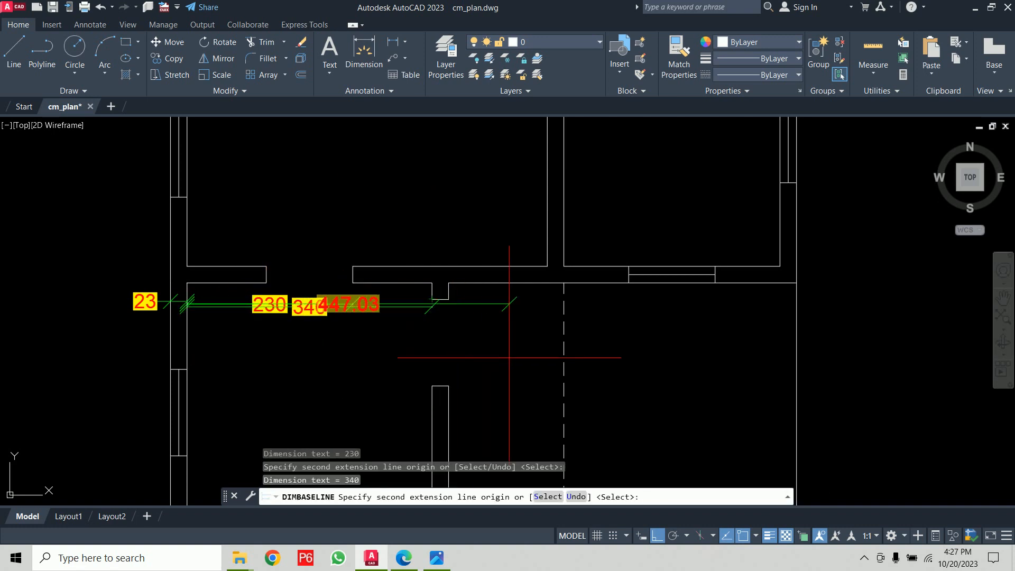
click(628, 299)
click(797, 283)
key(Return)
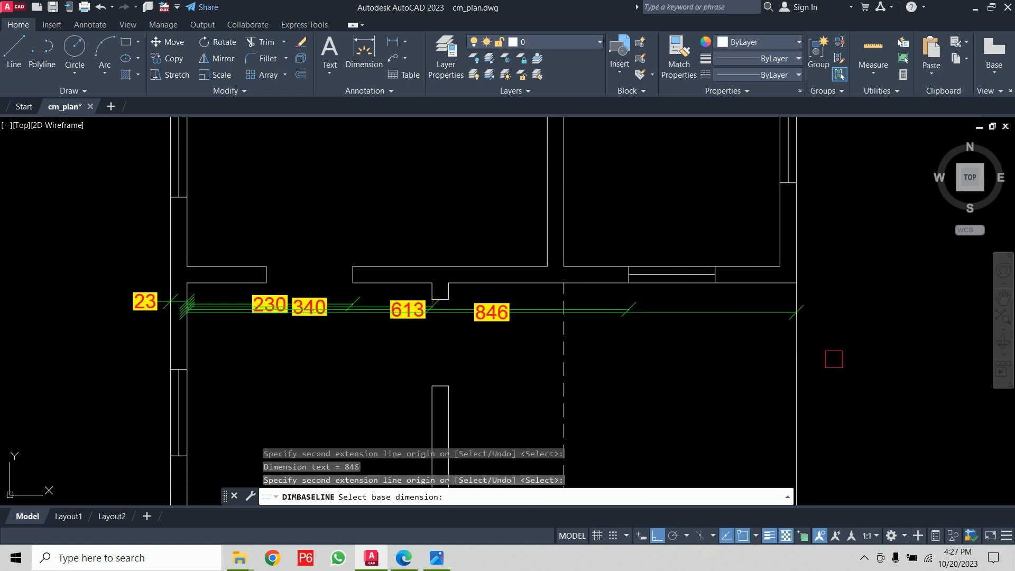
key(Return)
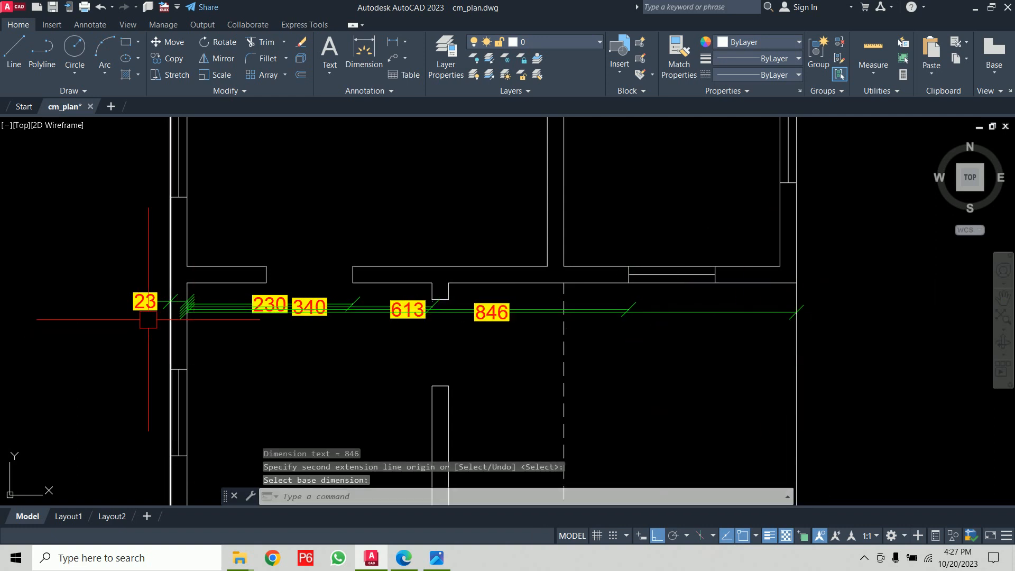
- Move the outermost 846 baseline dimension line further down using its text grip
scroll(136, 331, up, 10)
click(358, 325)
scroll(434, 387, down, 5)
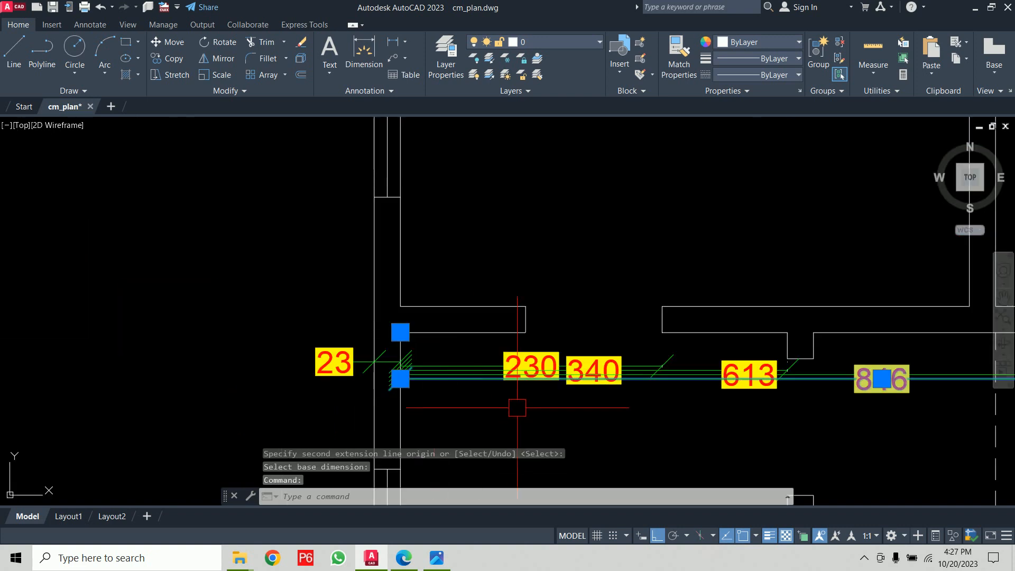
middle_drag(517, 408, 436, 313)
click(782, 267)
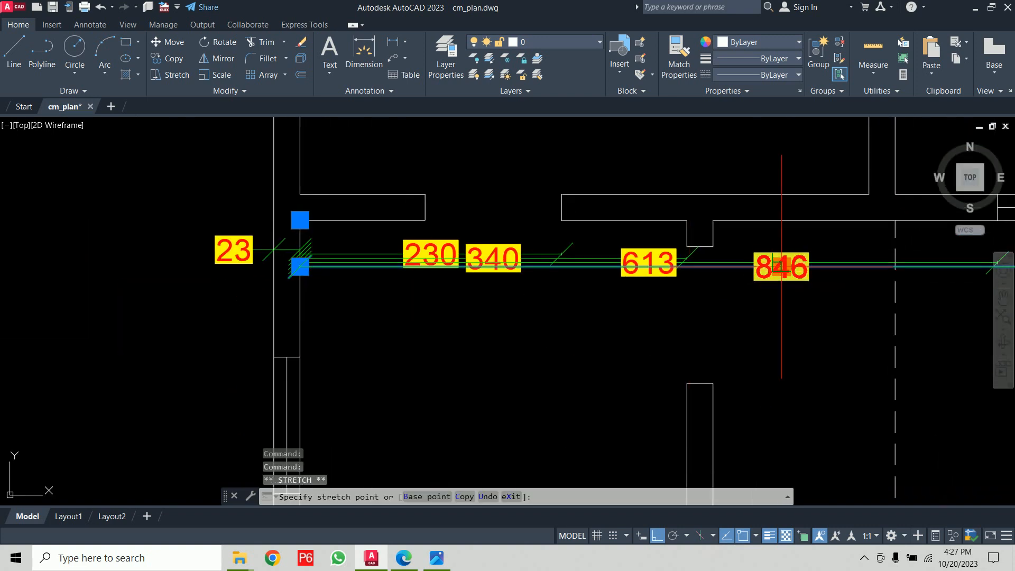
click(782, 312)
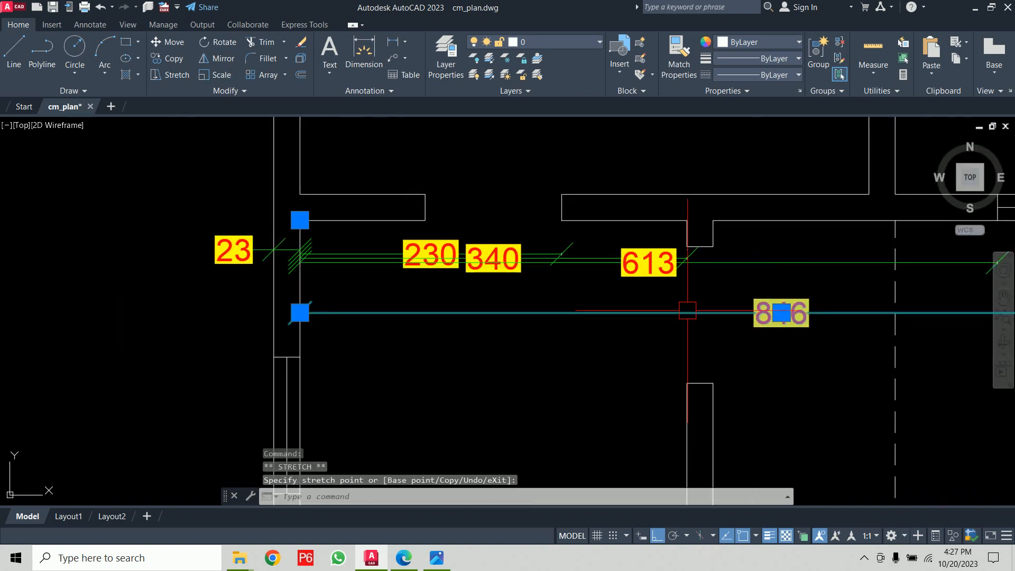
- Move the 613 baseline dimension line down so it sits between the 340 and 846 dimensions
click(597, 263)
scroll(610, 301, up, 2)
click(671, 236)
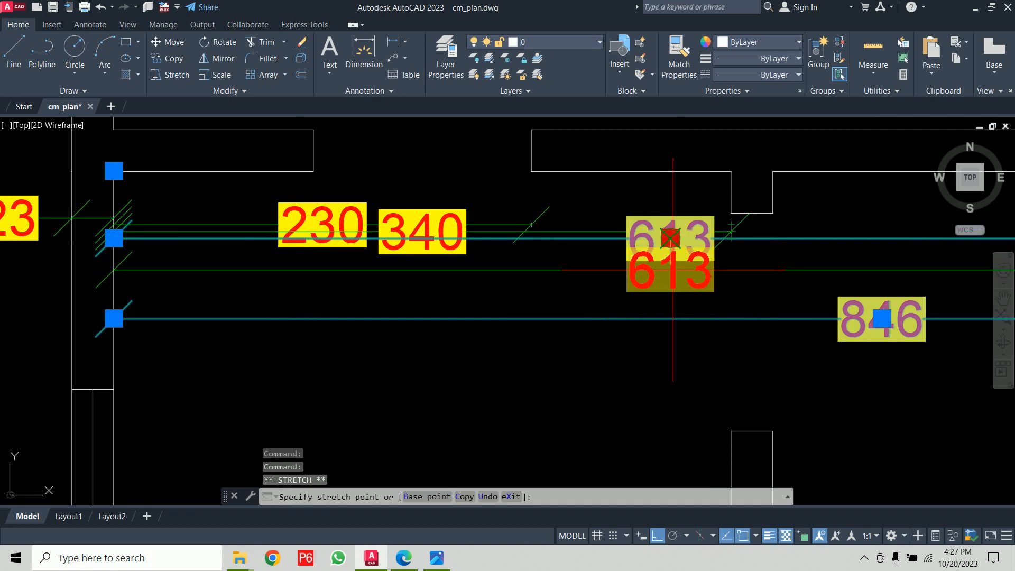
click(670, 241)
click(671, 238)
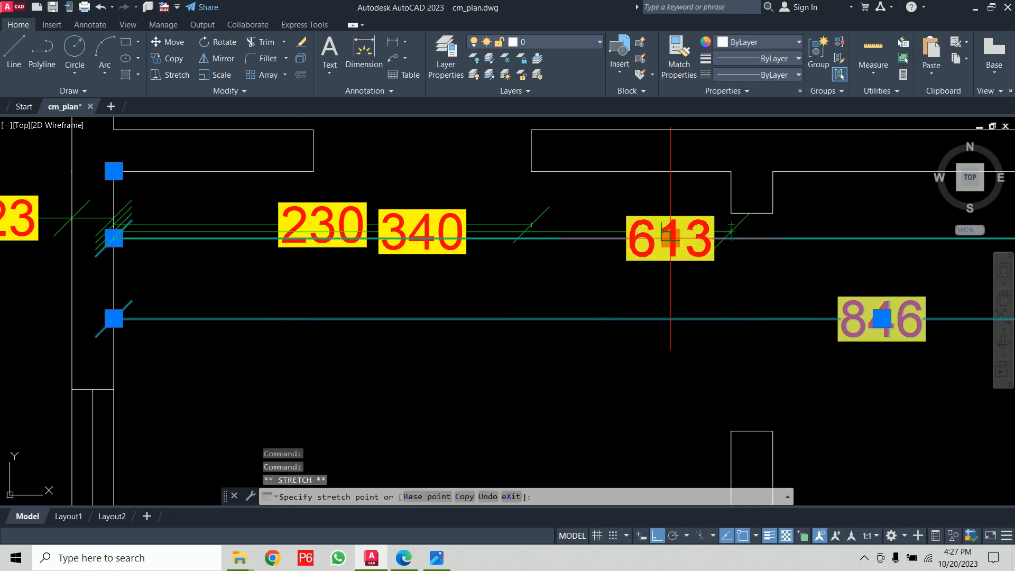
scroll(668, 266, up, 4)
middle_drag(701, 232, 657, 310)
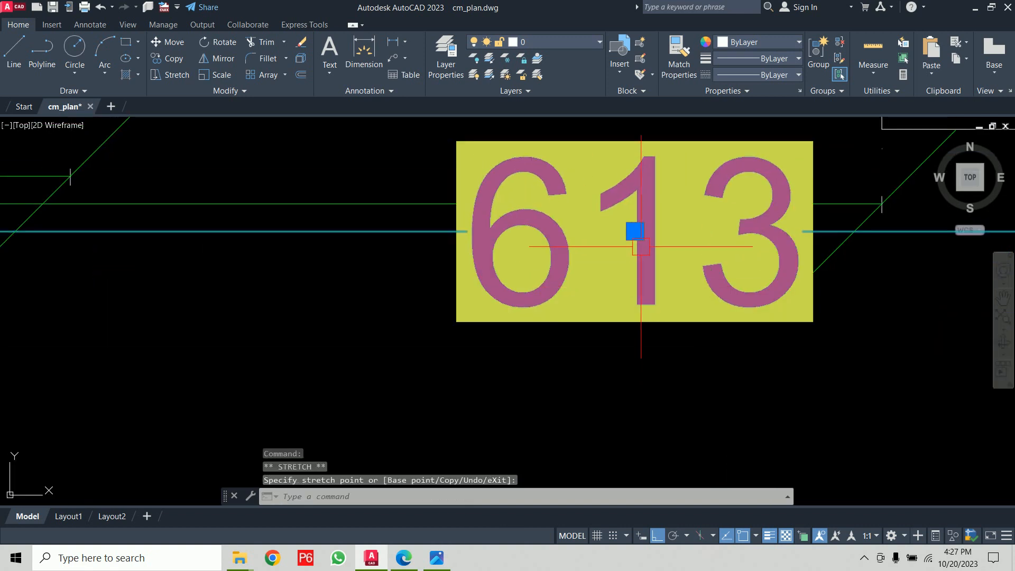
middle_drag(635, 231, 630, 380)
scroll(576, 336, down, 8)
middle_drag(486, 312, 486, 286)
scroll(284, 272, up, 2)
key(Escape)
- Move the 340 baseline dimension line down so it sits just below the 230 dimension
click(423, 275)
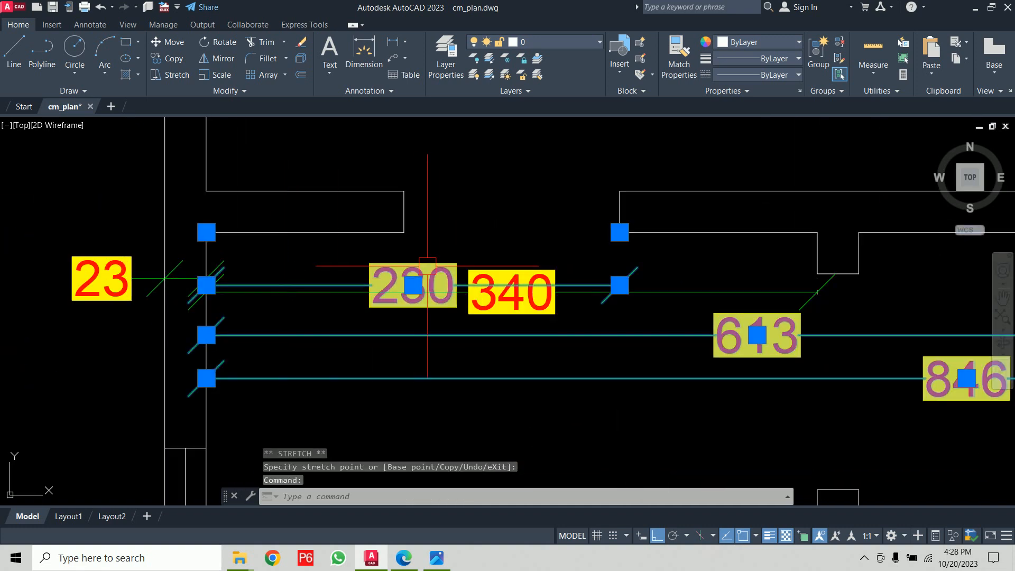
scroll(431, 267, up, 4)
click(386, 313)
key(Escape)
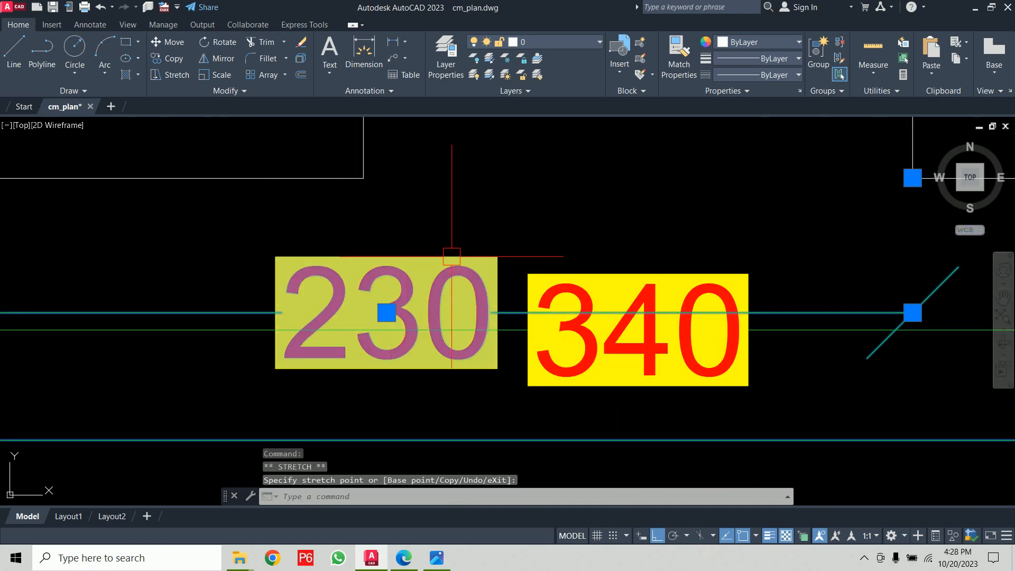
click(523, 329)
scroll(624, 340, up, 6)
scroll(625, 339, up, 2)
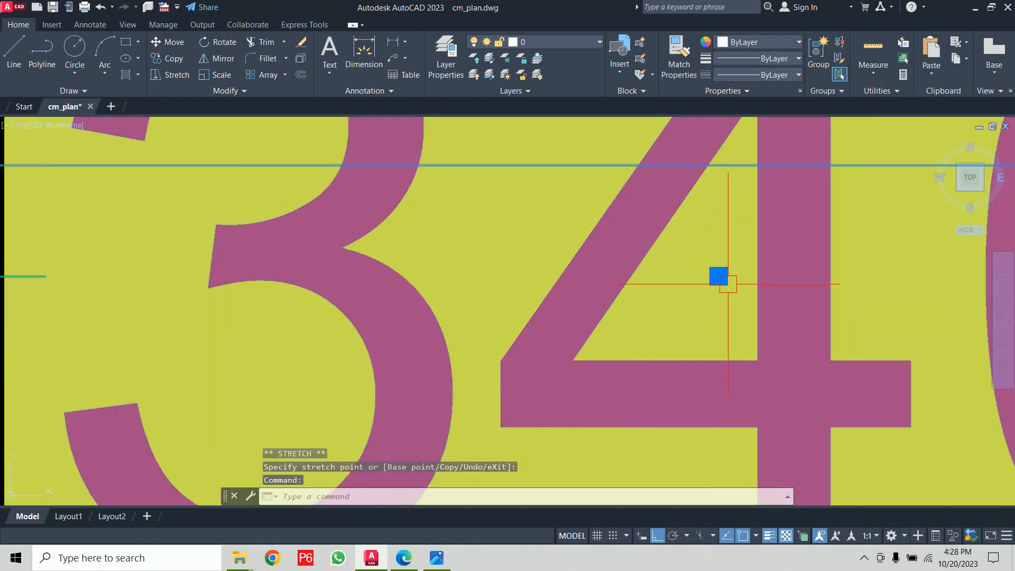
click(718, 277)
click(702, 418)
scroll(702, 417, down, 6)
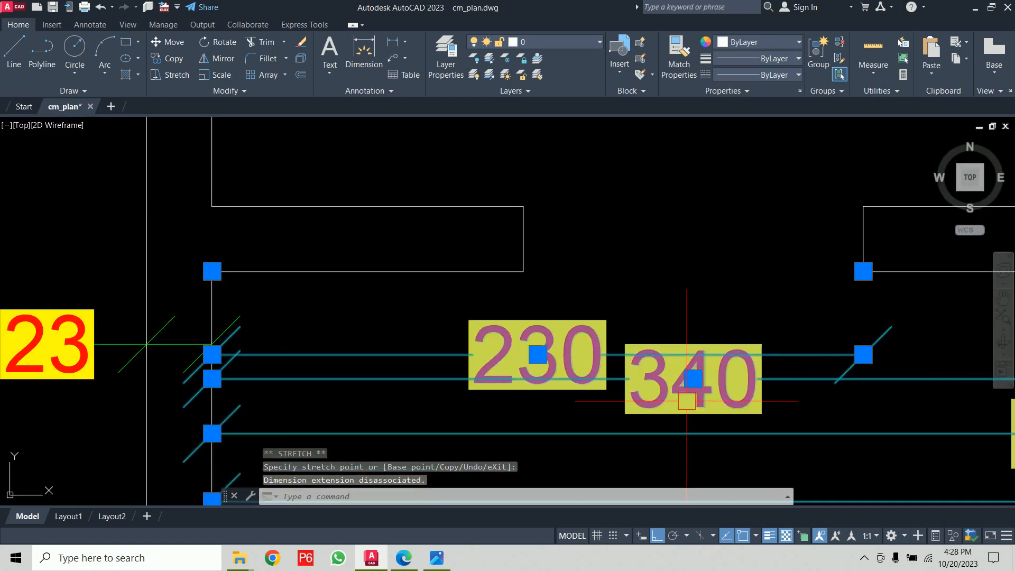
key(Escape)
key(Escape)
scroll(551, 364, down, 5)
mouse_move(550, 365)
middle_down()
mouse_move(373, 269)
mouse_move(351, 273)
middle_up()
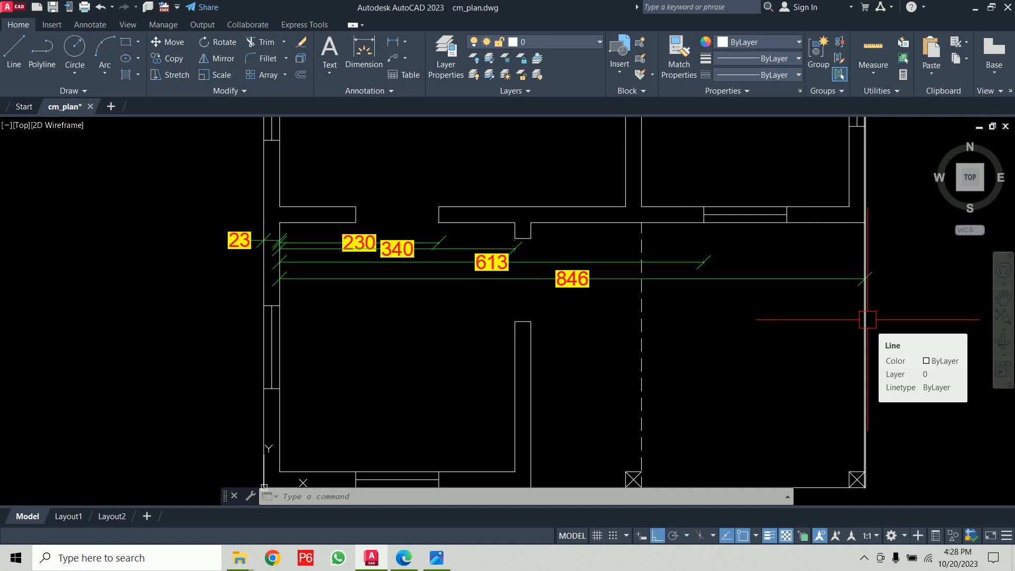
- Tick the Co-Ordinate: DOR entry in the lecture notes PDF and return to the drawing
click(411, 563)
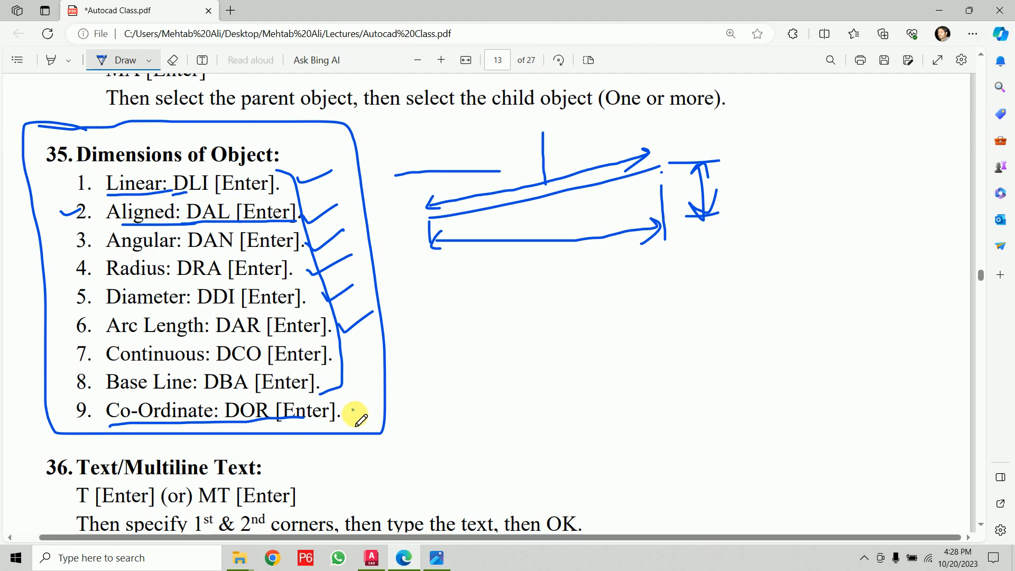
drag(353, 412, 405, 400)
click(404, 558)
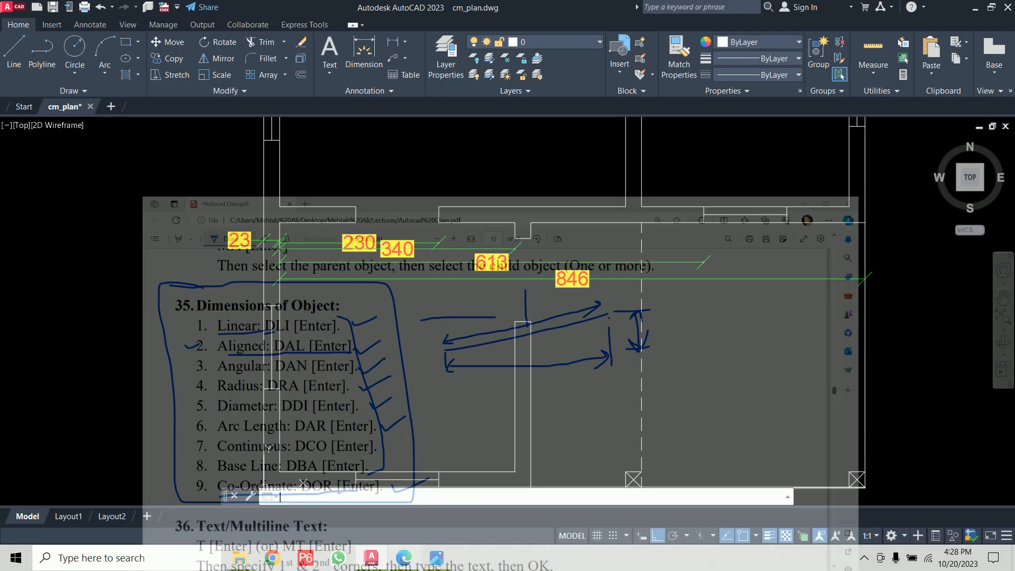
middle_drag(575, 399, 562, 426)
scroll(751, 233, up, 4)
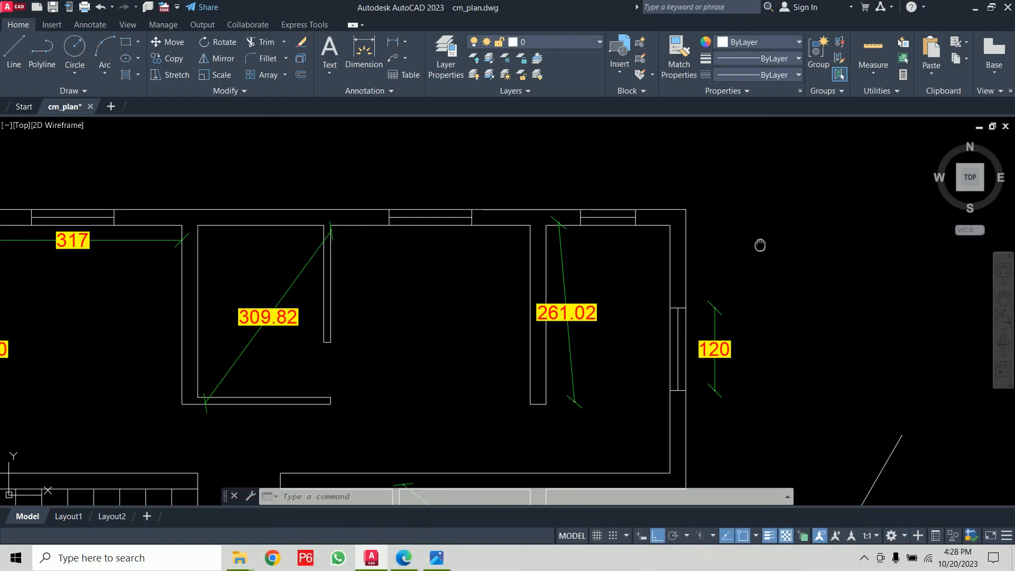
- Create an ordinate dimension at the plan's top-right outer corner with an angled leader up to the right
text(dor)
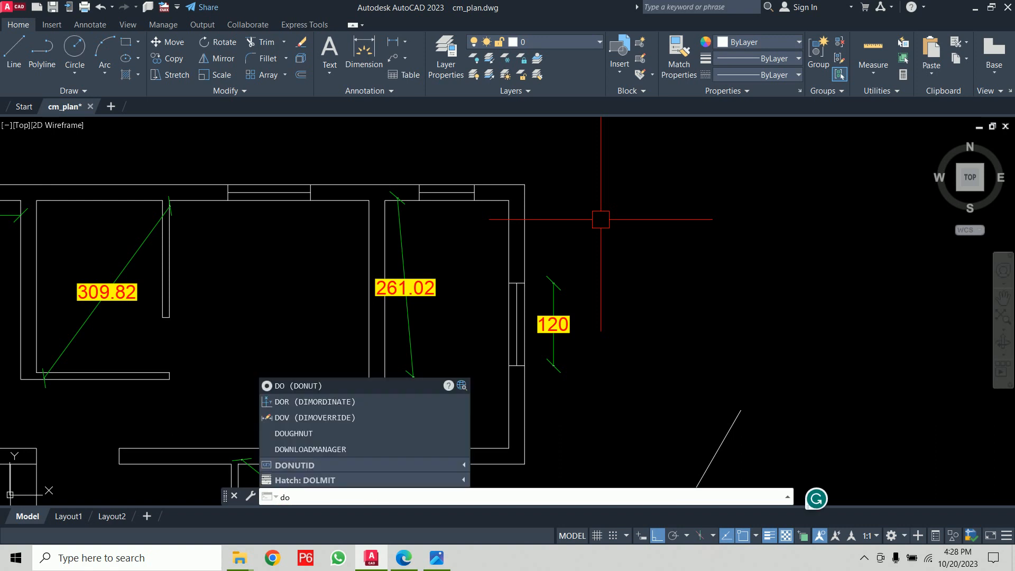
key(Return)
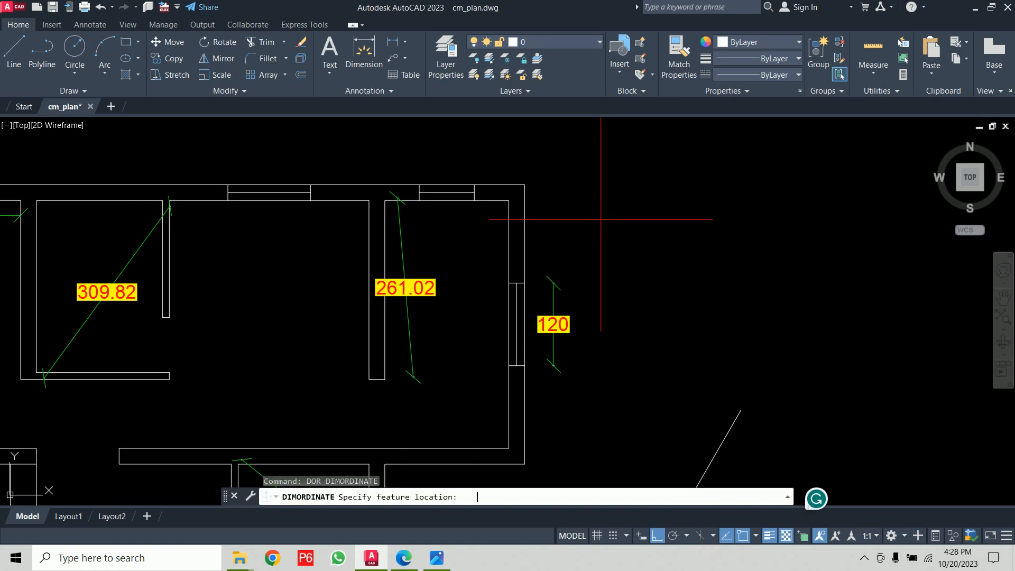
click(524, 184)
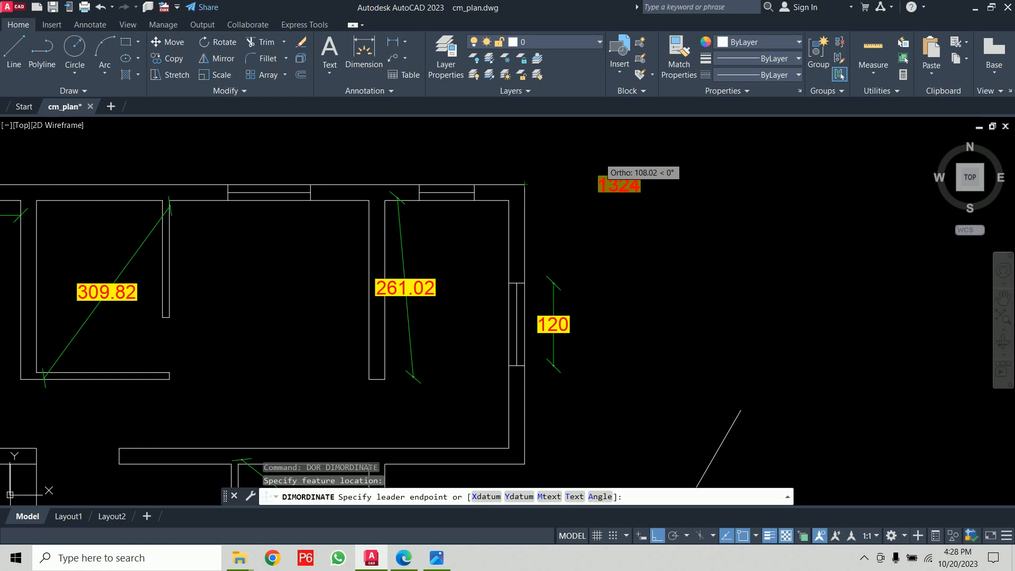
key(F8)
click(606, 142)
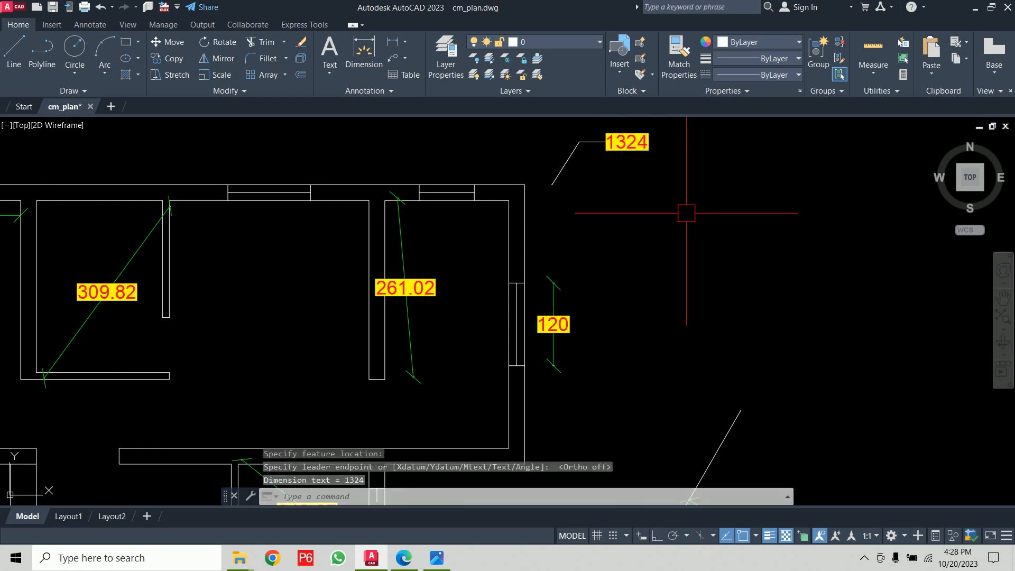
middle_drag(684, 208, 676, 252)
key(Return)
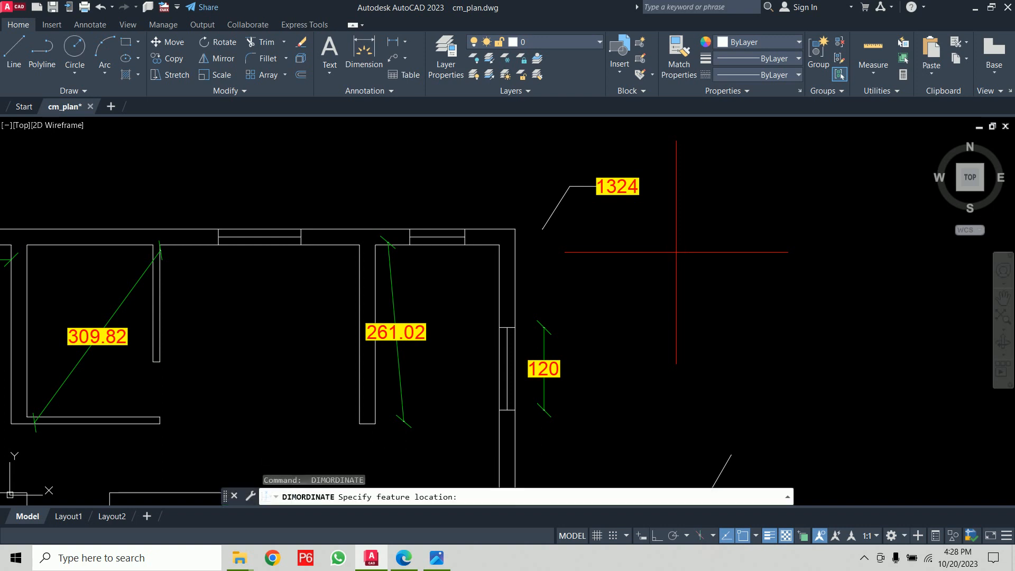
- Add a Y-datum ordinate dimension at the same top-right corner with its leader angled up to the left
click(515, 229)
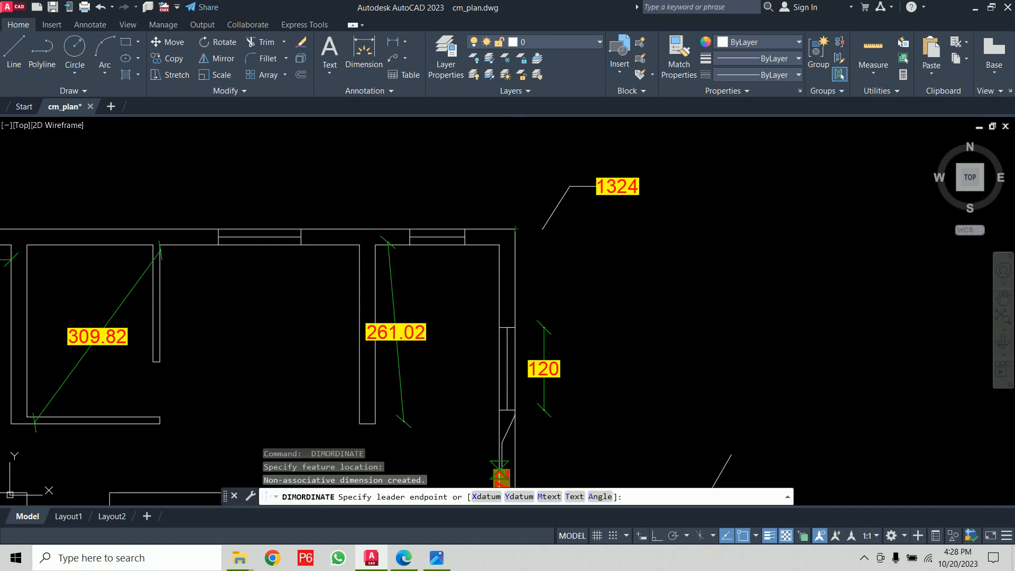
text(y)
key(Return)
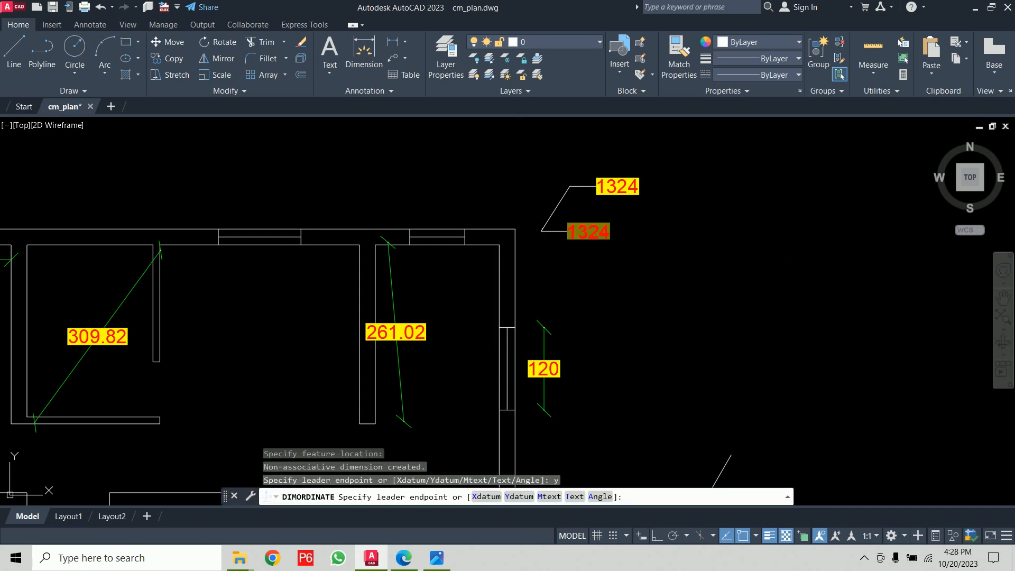
click(527, 149)
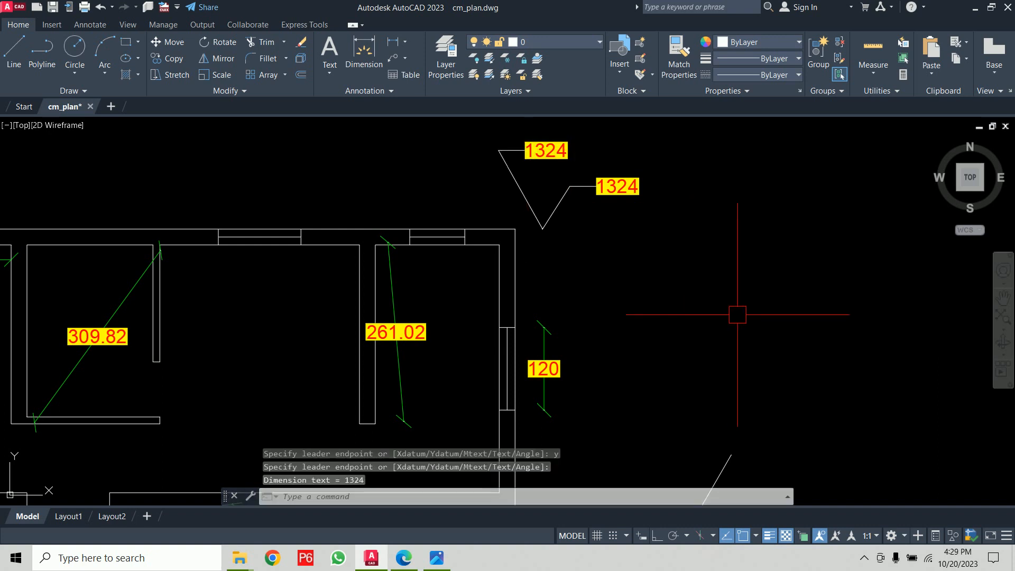
key(Return)
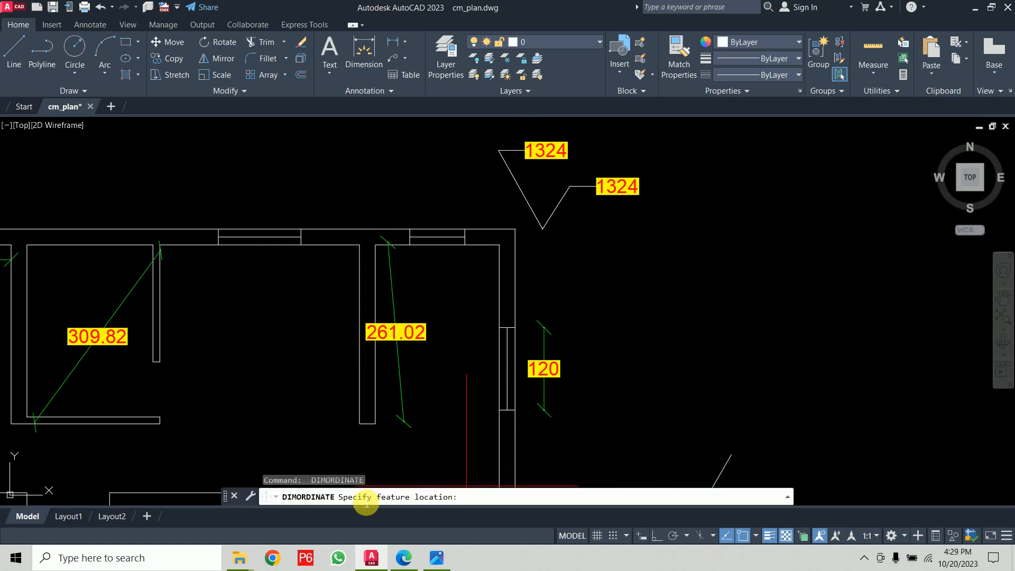
- Delete both ordinate dimensions at the top-right corner
key(Escape)
key(Escape)
scroll(704, 354, down, 4)
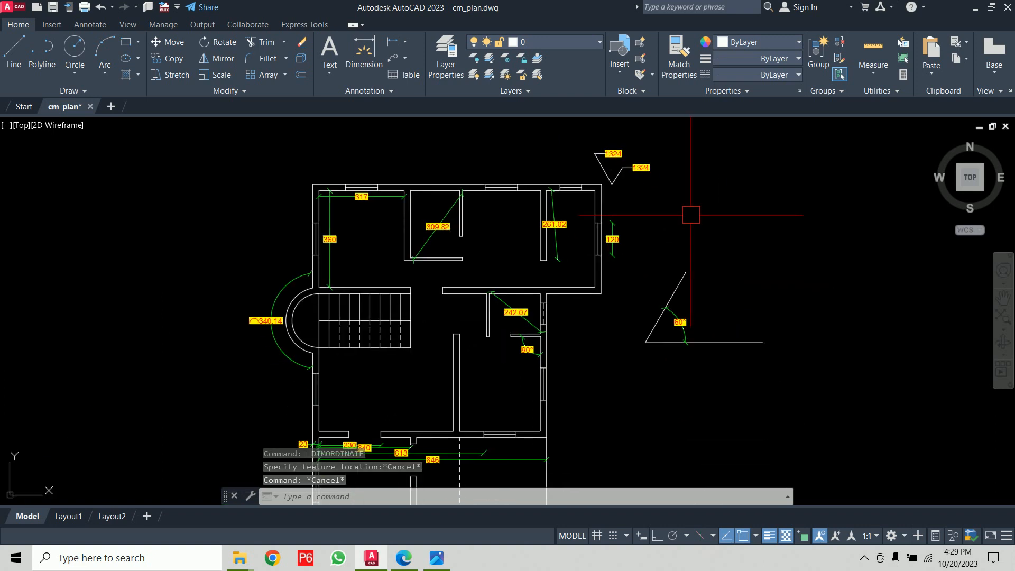
scroll(636, 142, up, 4)
click(703, 140)
click(488, 213)
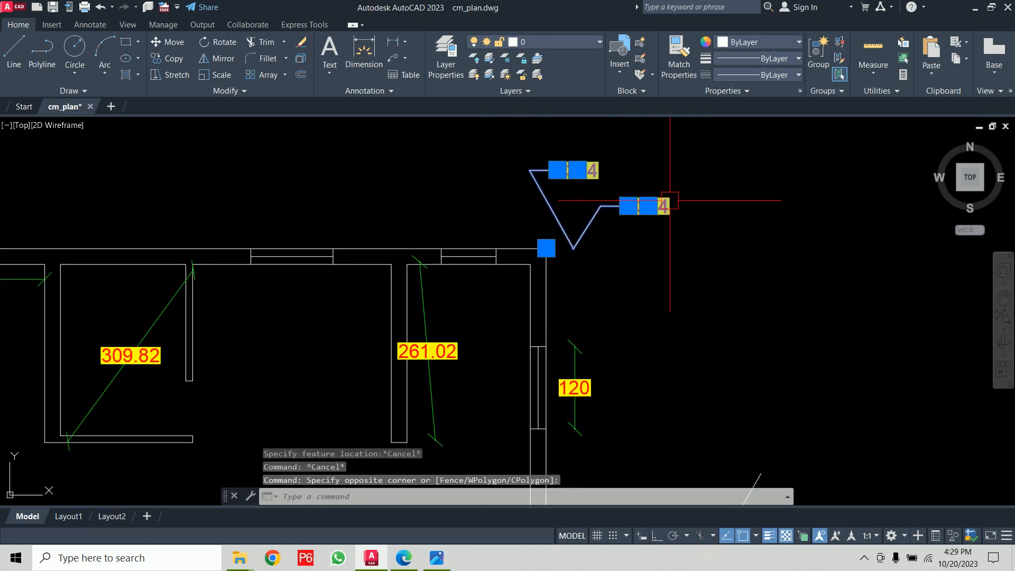
key(Delete)
- Write the note 'Inquiry → ID' beside the dimension list in the lecture notes PDF
click(435, 565)
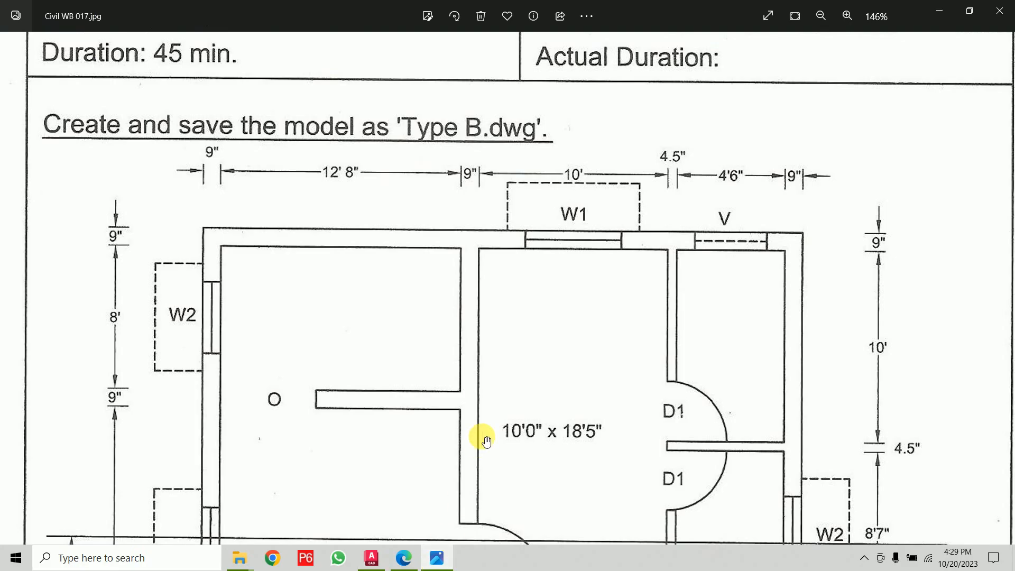
click(405, 559)
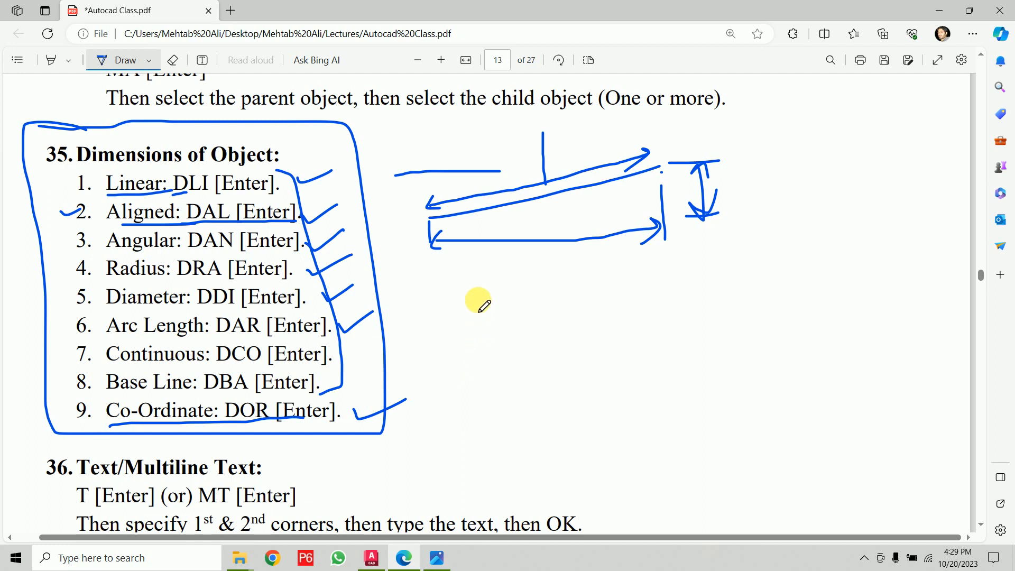
drag(480, 294, 469, 319)
drag(492, 279, 505, 328)
mouse_move(527, 285)
mouse_down()
mouse_move(603, 288)
mouse_move(620, 312)
mouse_move(669, 283)
mouse_move(688, 284)
mouse_up()
mouse_move(697, 284)
mouse_down()
mouse_move(737, 277)
mouse_move(808, 239)
mouse_up()
drag(794, 274, 814, 269)
mouse_move(821, 230)
mouse_down()
mouse_move(827, 262)
mouse_move(854, 249)
mouse_move(832, 264)
mouse_up()
mouse_move(883, 213)
mouse_down()
mouse_move(898, 248)
mouse_move(879, 253)
mouse_up()
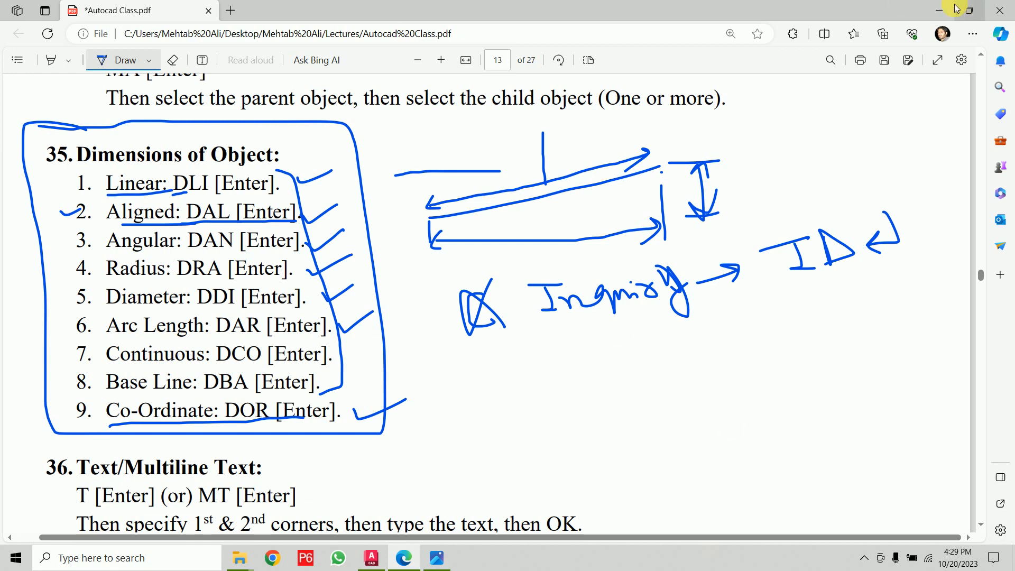
click(937, 14)
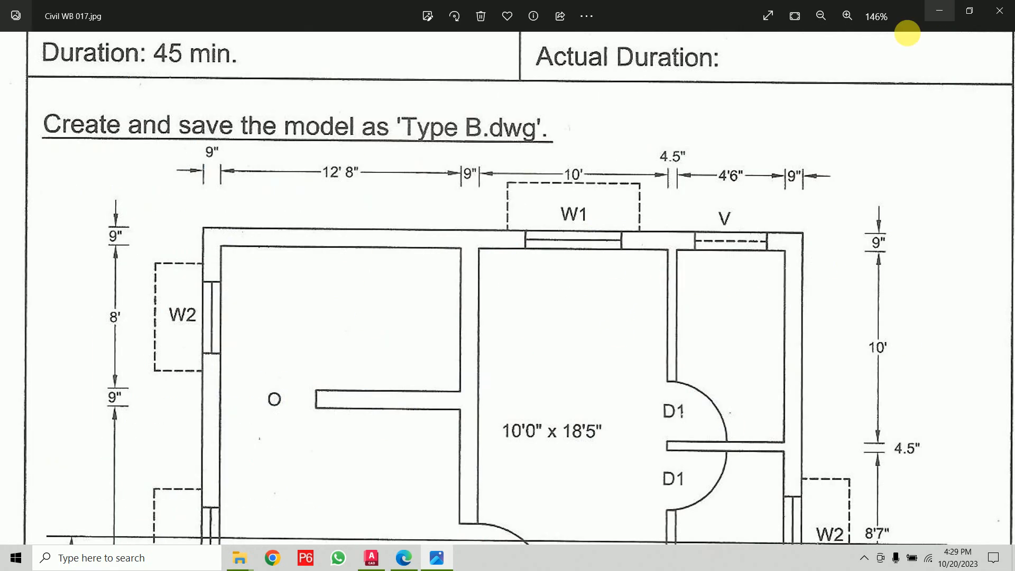
- Identify the coordinates of the plan's top-left outer corner with the ID command
click(372, 558)
text(id)
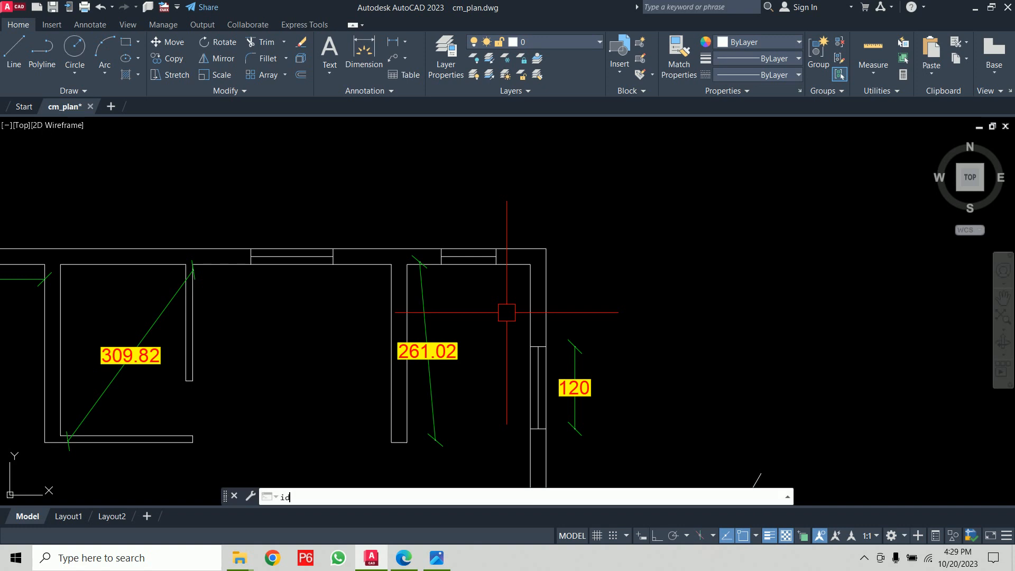
key(Return)
middle_drag(222, 231, 625, 252)
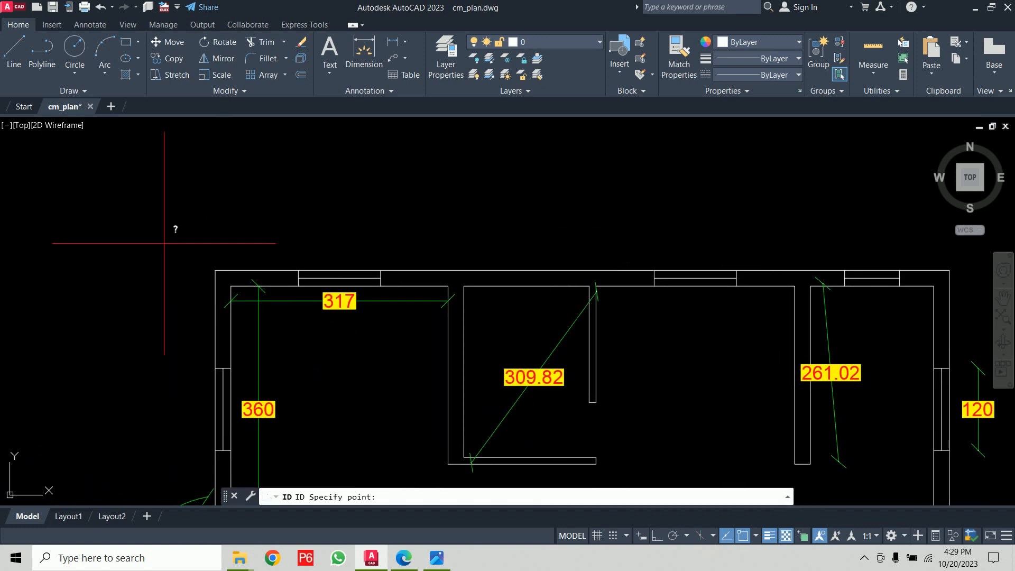
click(216, 270)
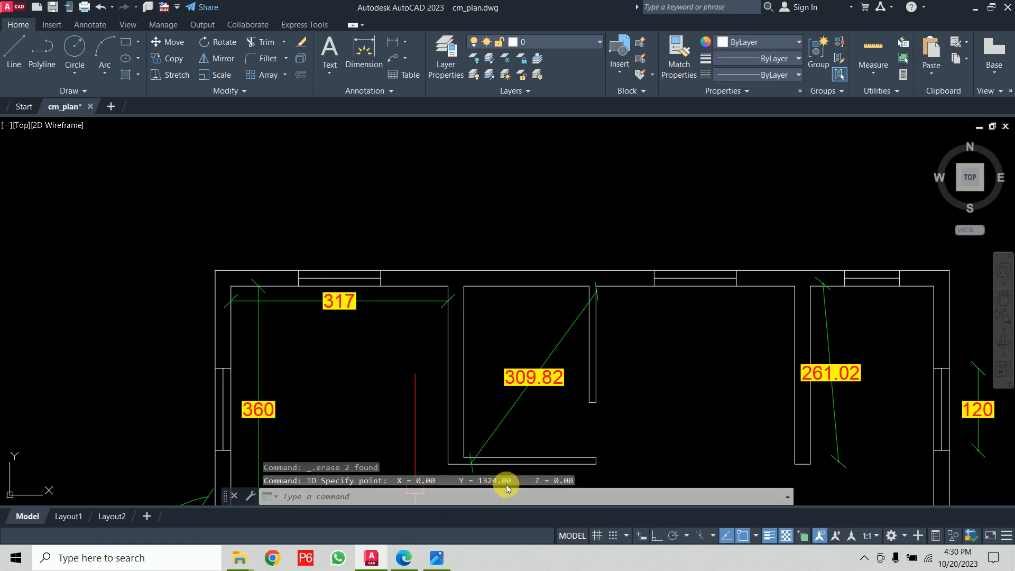
- Query the coordinates of the top-right outer corner and of a zoomed-in wall corner with ID
middle_drag(781, 378, 566, 340)
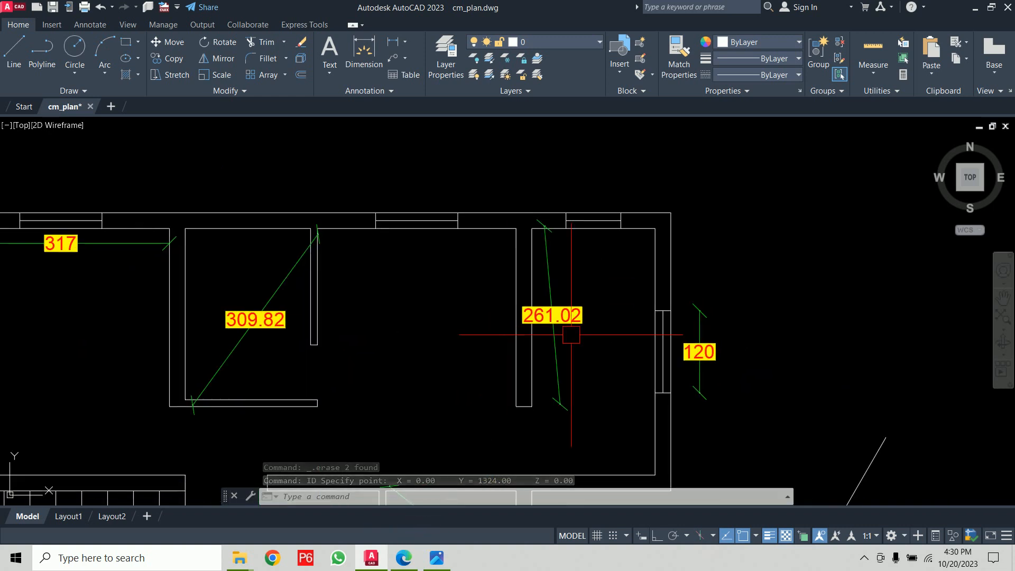
key(Return)
click(671, 213)
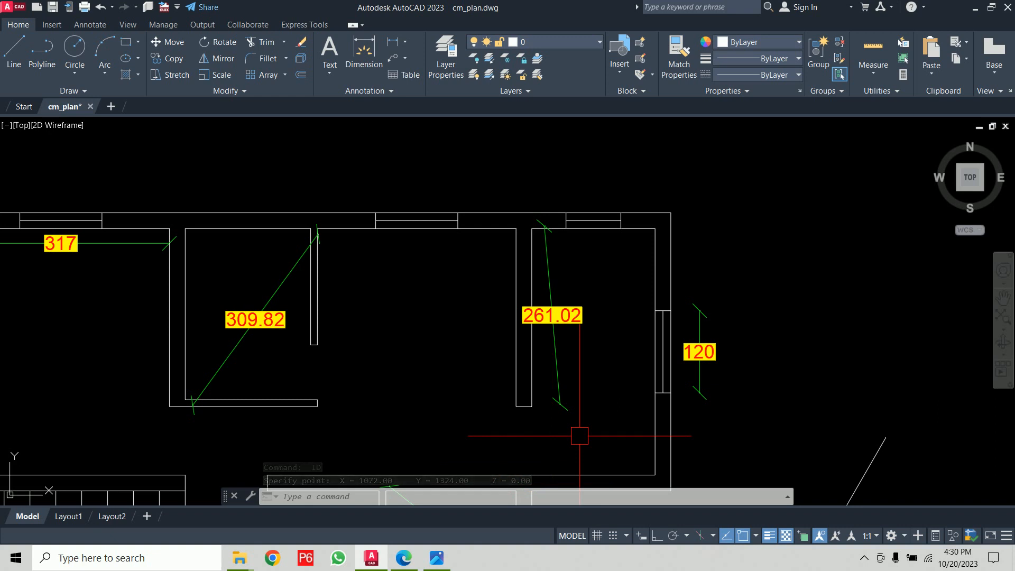
mouse_move(696, 421)
middle_down()
mouse_move(664, 249)
mouse_move(673, 154)
mouse_move(637, 291)
mouse_move(710, 376)
middle_up()
scroll(418, 381, up, 6)
key(Return)
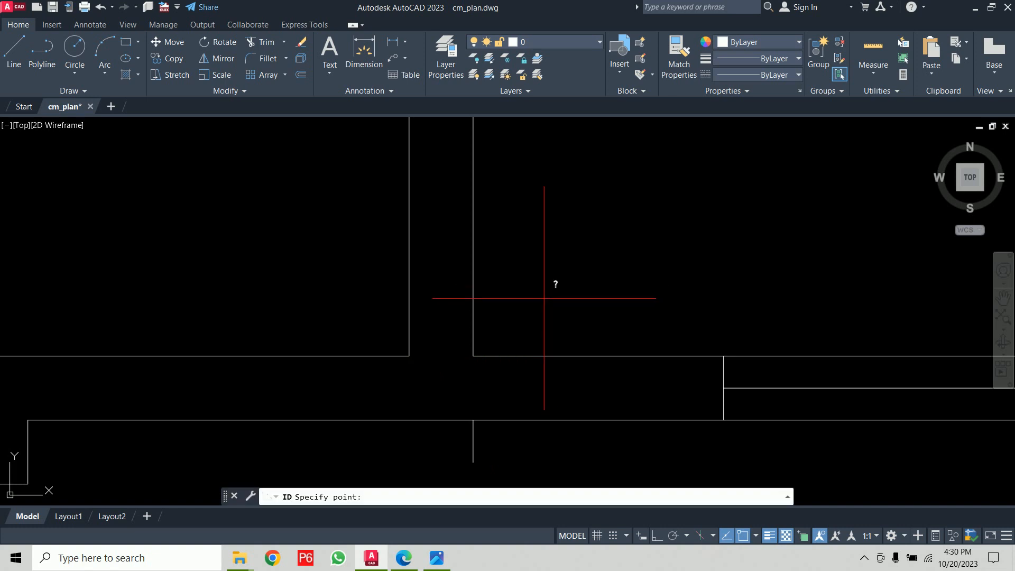
click(475, 356)
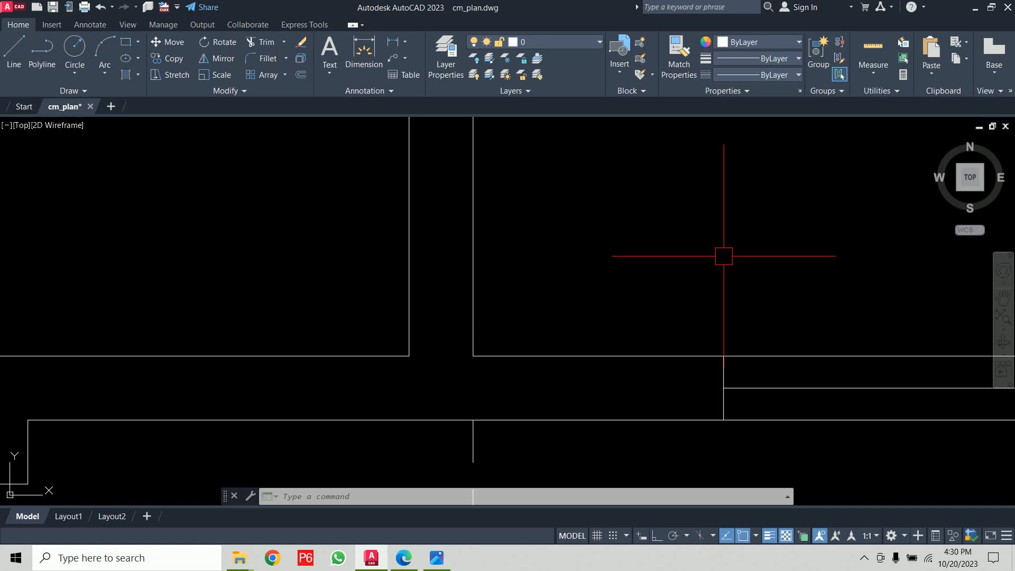
- Switch to the lecture notes PDF and mark the Dimensions of Object heading
click(403, 557)
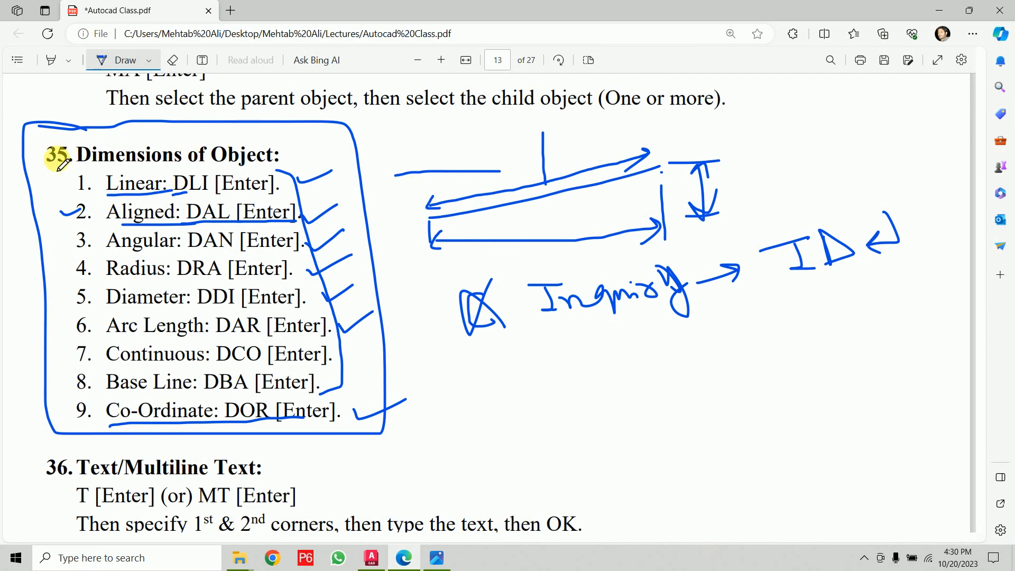
drag(29, 157, 107, 139)
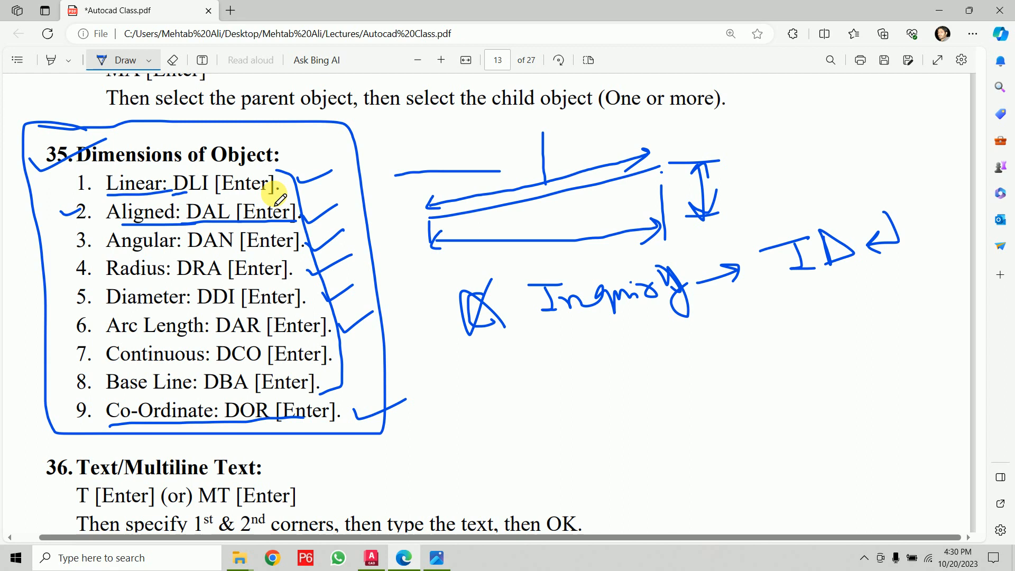